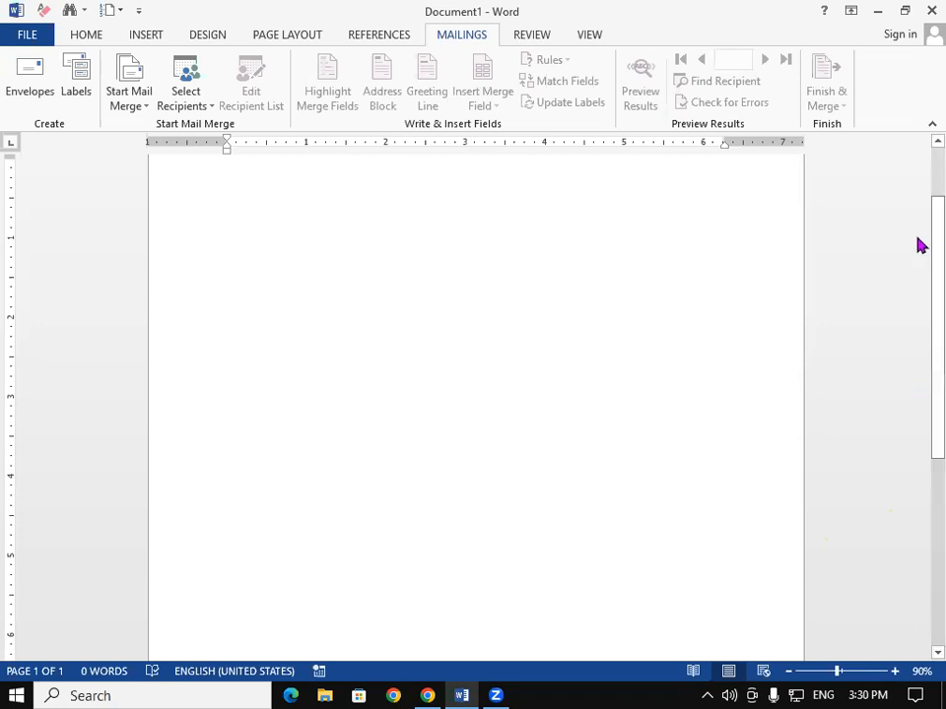
# - Open the Envelopes and Labels dialog from the Mailings tab
pyautogui.click(27, 98)
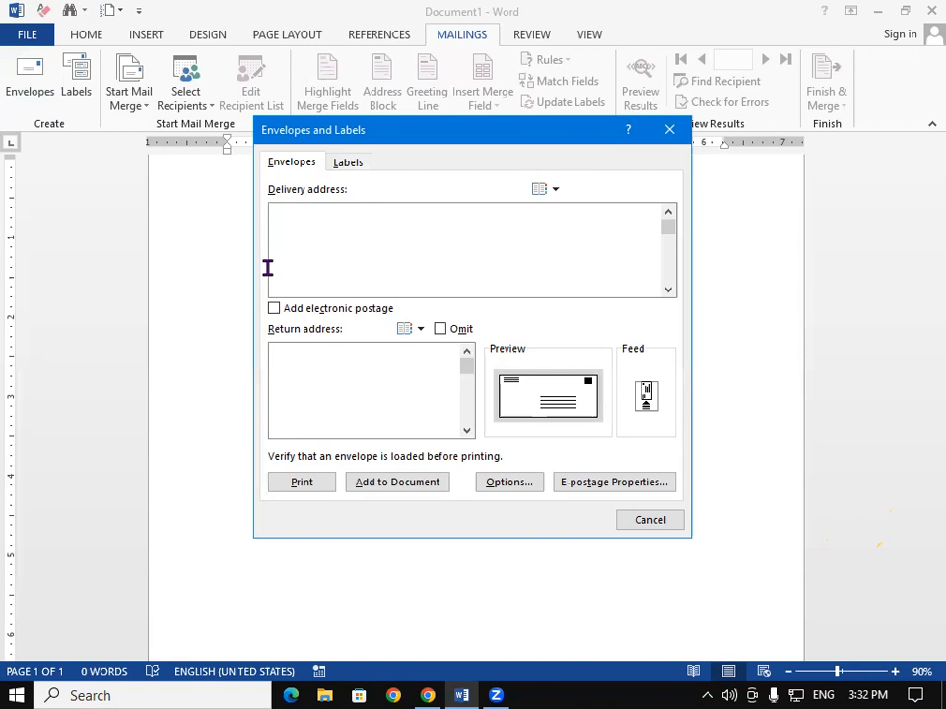
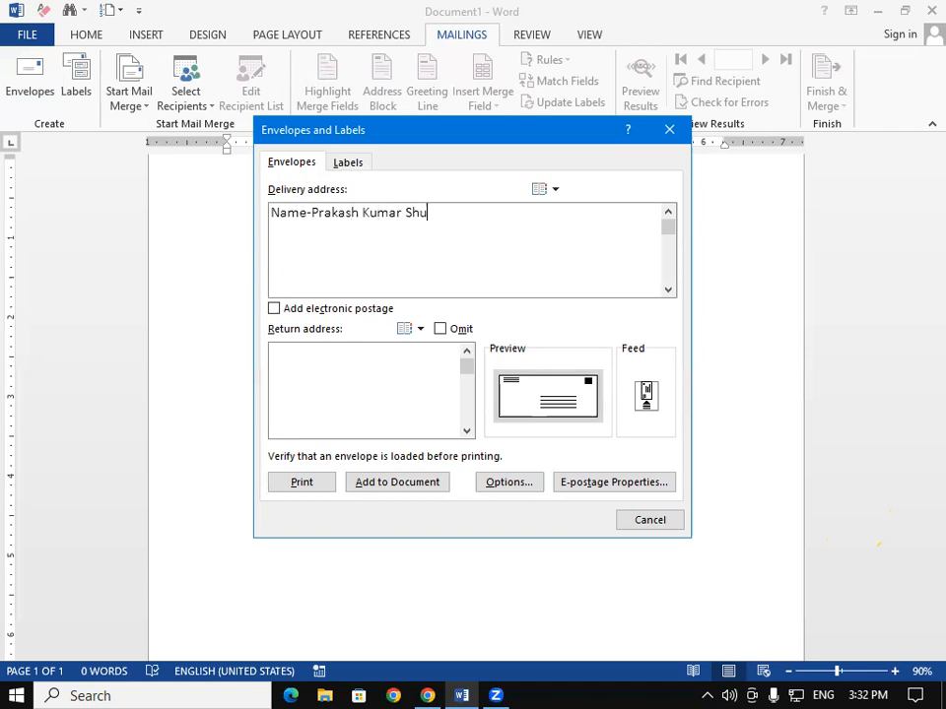
# - Enter the recipient's name, street address and mobile number as three delivery address lines
pyautogui.press('Return')
pyautogui.write('Add- Railw')
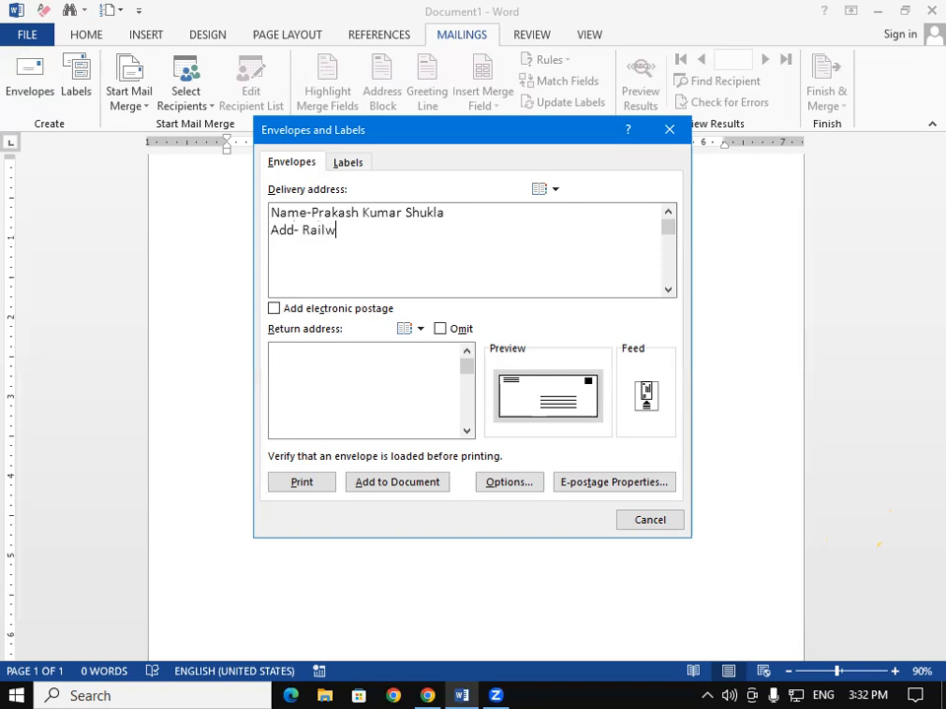
pyautogui.write('ay Colony Gora')
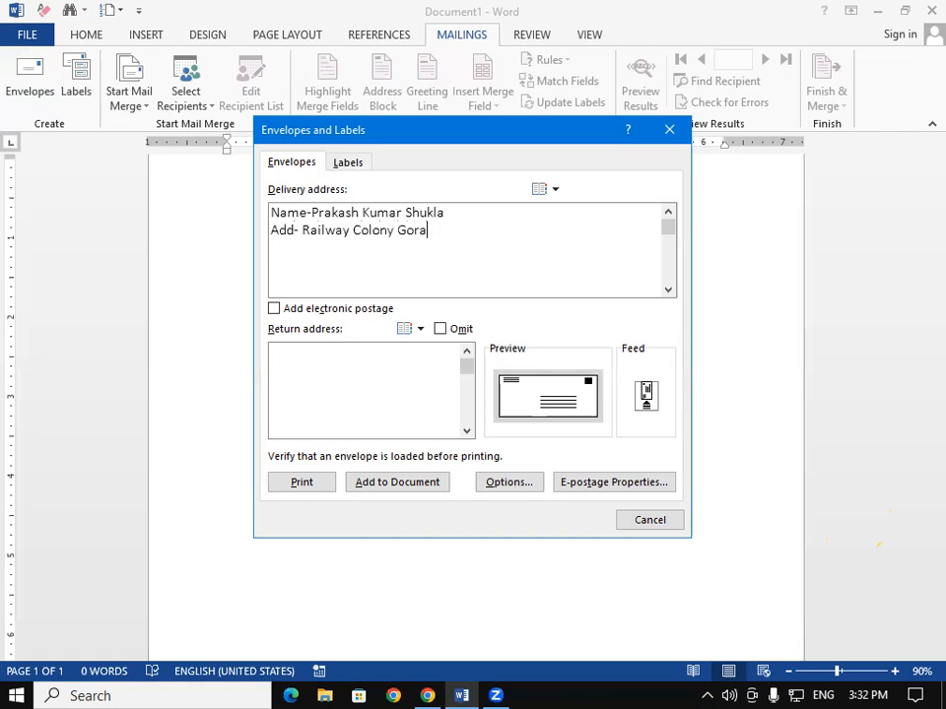
pyautogui.write('khpur')
pyautogui.press('Return')
pyautogui.write('Mobile No')
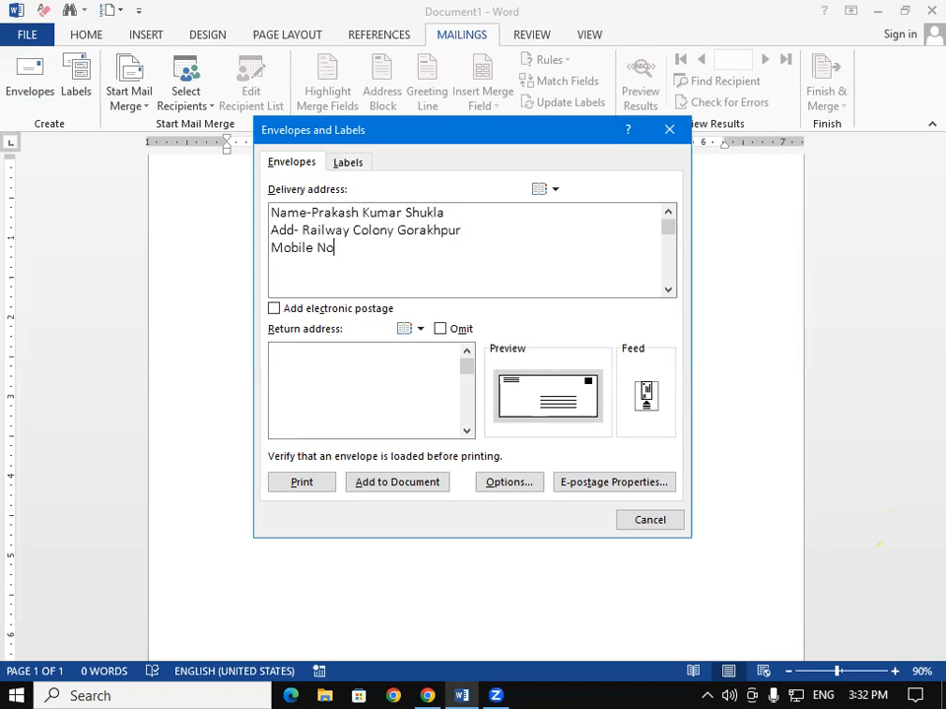
pyautogui.press('BackSpace')
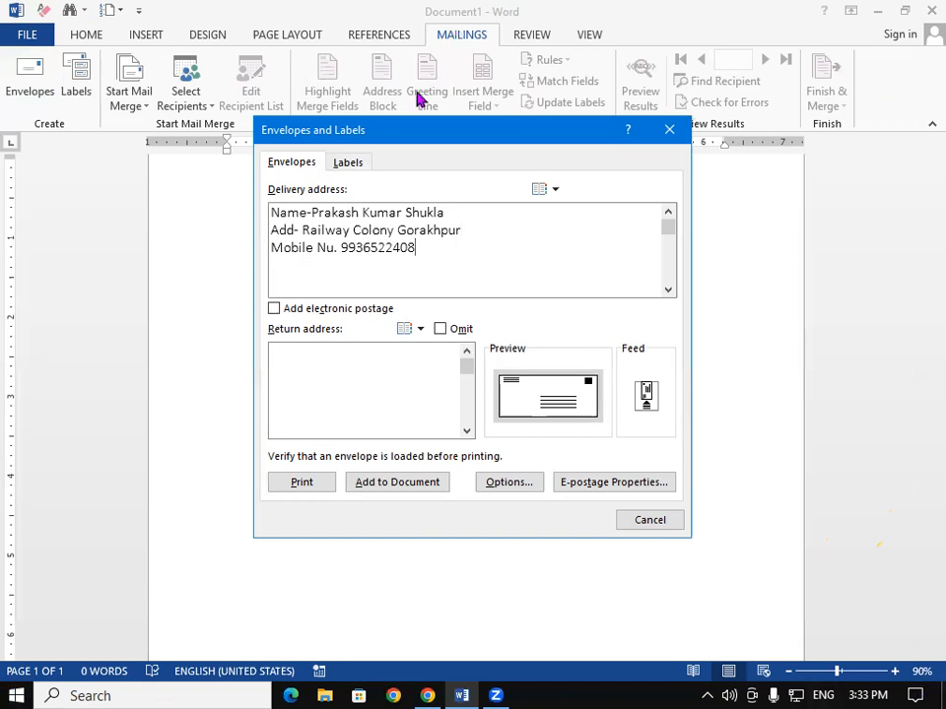
pyautogui.click(279, 368)
pyautogui.click(422, 253)
# - Add the recipient's pin code line, then enter the sender's name as the return address
pyautogui.press('Return')
pyautogui.write('Pin Code')
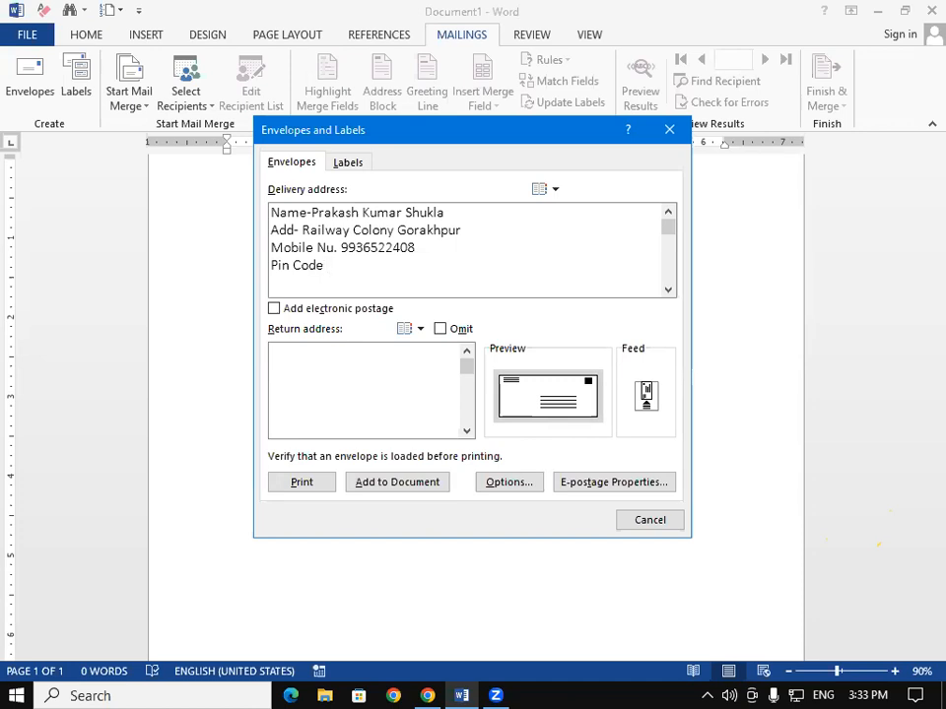
pyautogui.write(' : 274305')
pyautogui.click(276, 361)
pyautogui.write('Name')
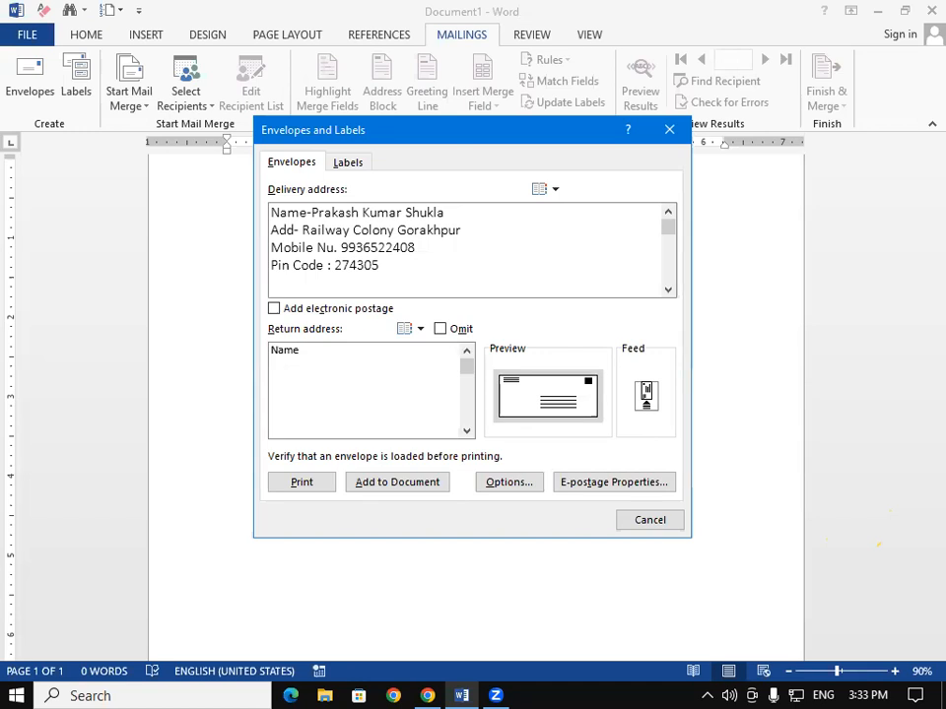
pyautogui.press('Return')
# - Complete the return address with the sender's town, mobile number and pin code lines
pyautogui.write('Add')
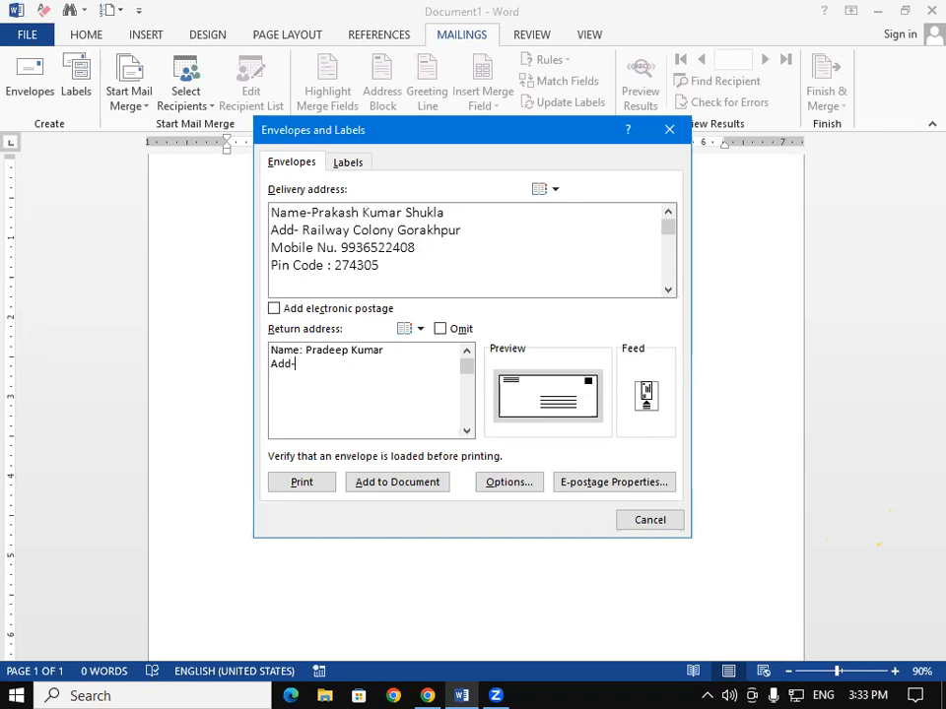
pyautogui.write('-')
pyautogui.press('BackSpace')
pyautogui.press('BackSpace')
pyautogui.write(': Padrauna Kushinagar')
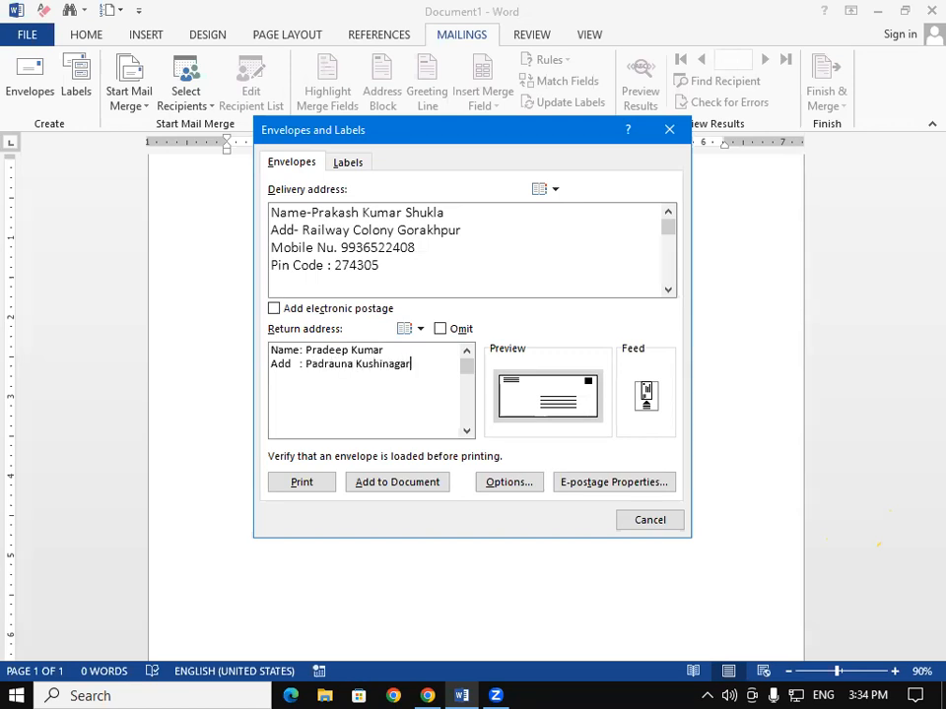
pyautogui.press('Return')
pyautogui.write('Mobile Num')
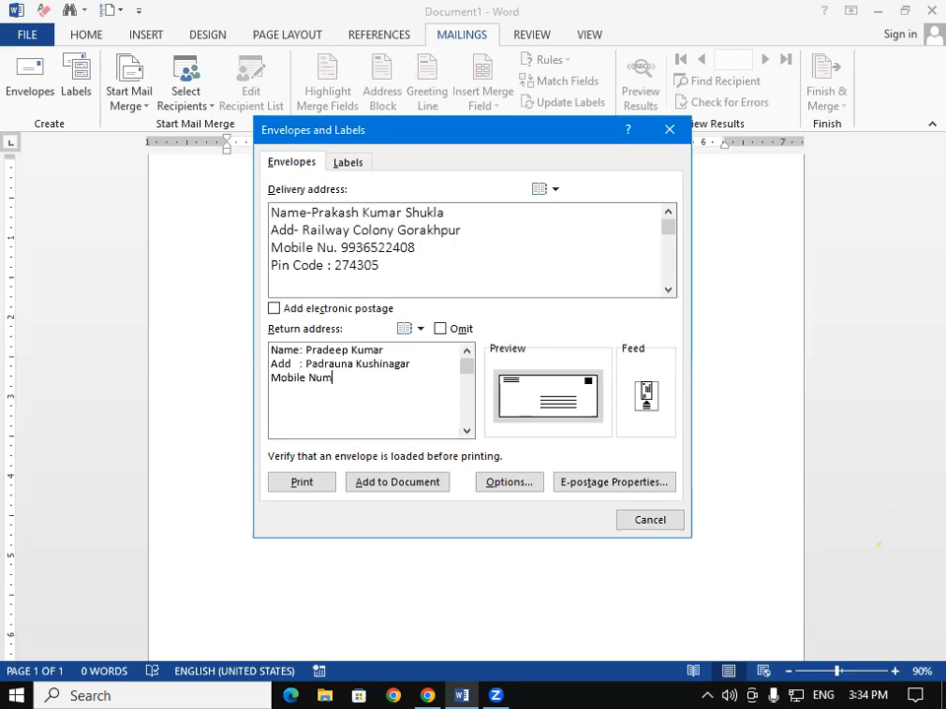
pyautogui.press('Return')
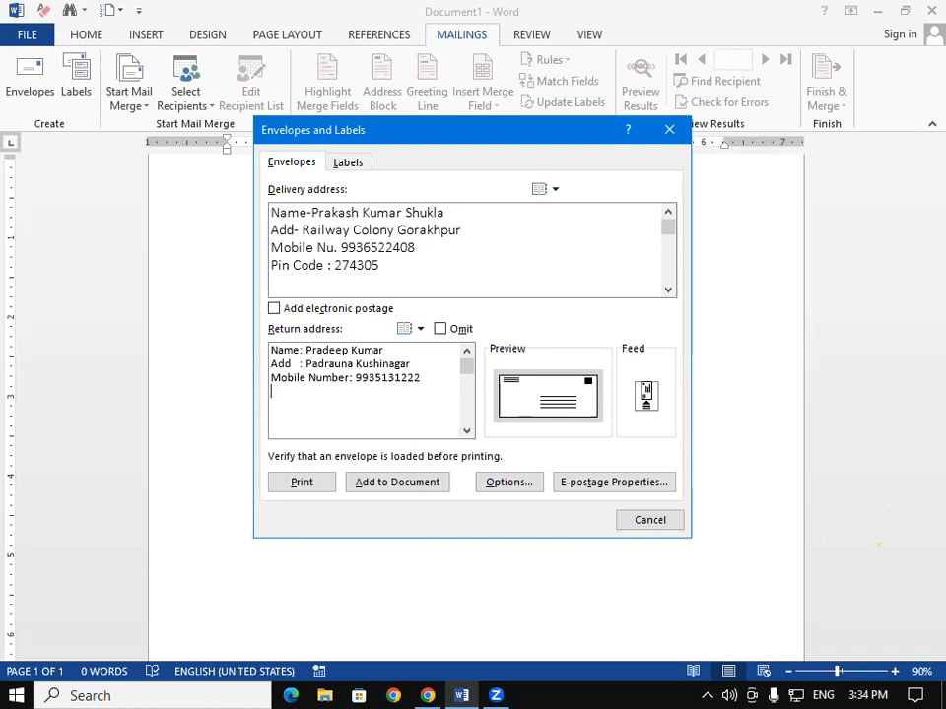
pyautogui.write('Pin Code: 274304')
# - Add the envelope to the document, saving the default return address, and ignore the 'Code' spelling flag
pyautogui.click(375, 485)
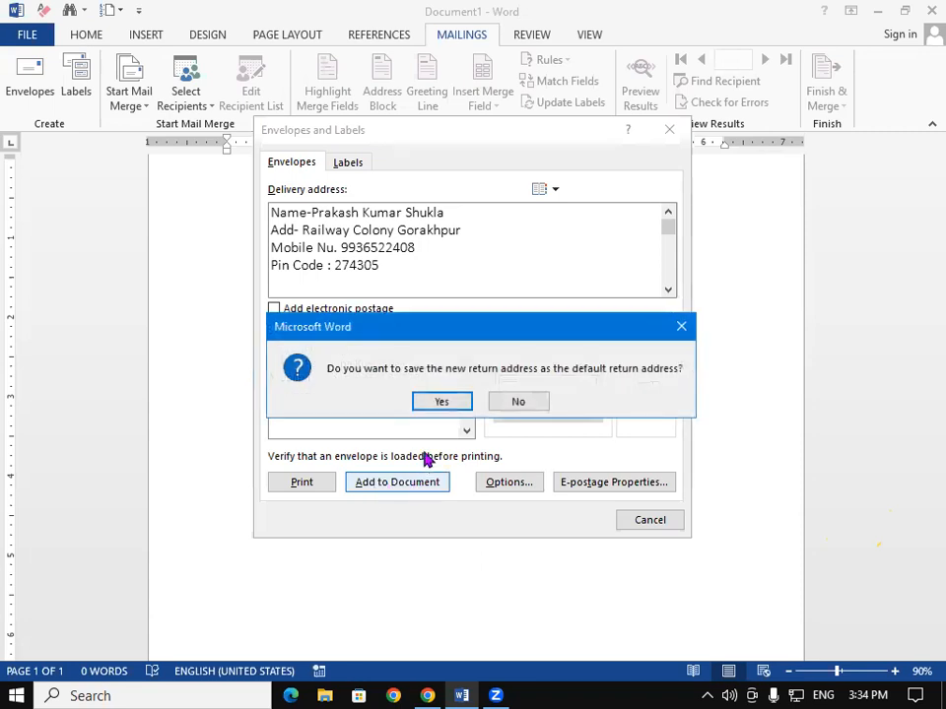
pyautogui.click(443, 402)
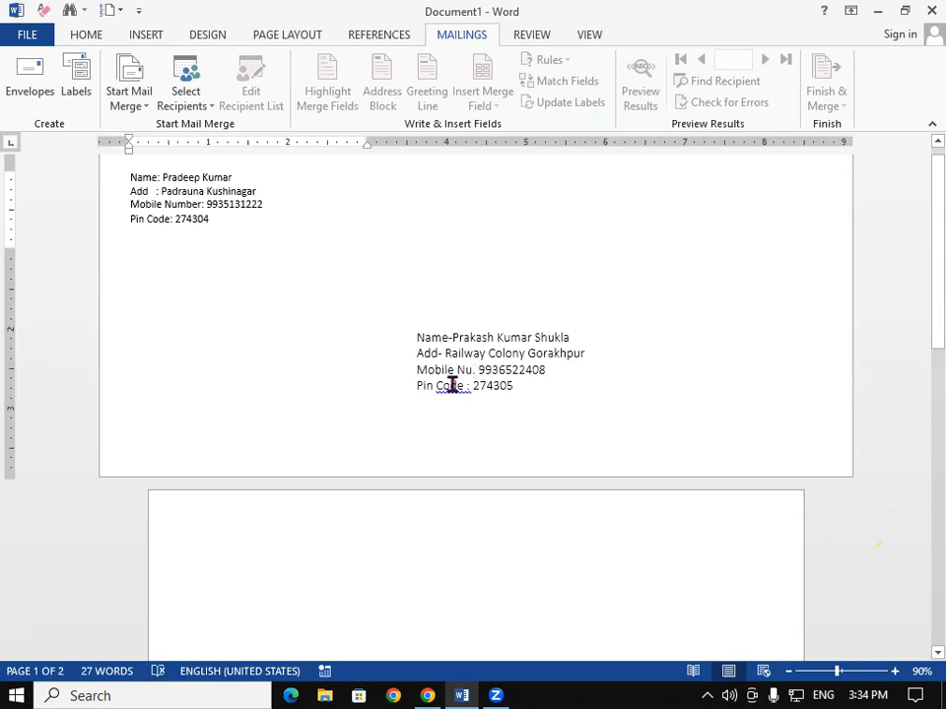
pyautogui.click(453, 385)
pyautogui.rightClick(456, 389)
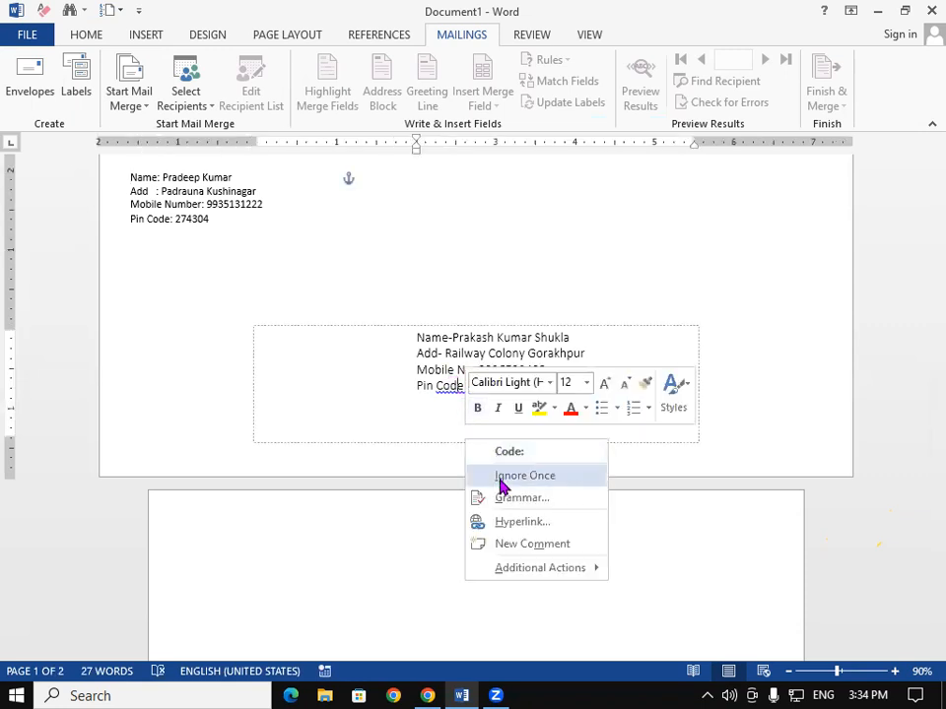
pyautogui.click(500, 481)
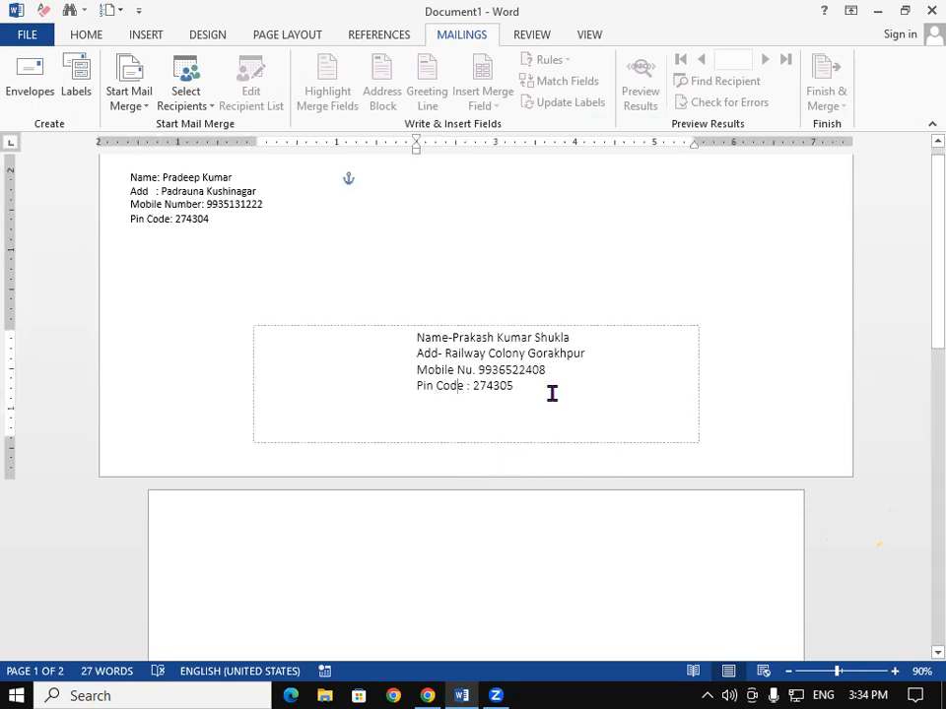
# - Select the sender's and recipient's address boxes on the envelope page
pyautogui.click(548, 258)
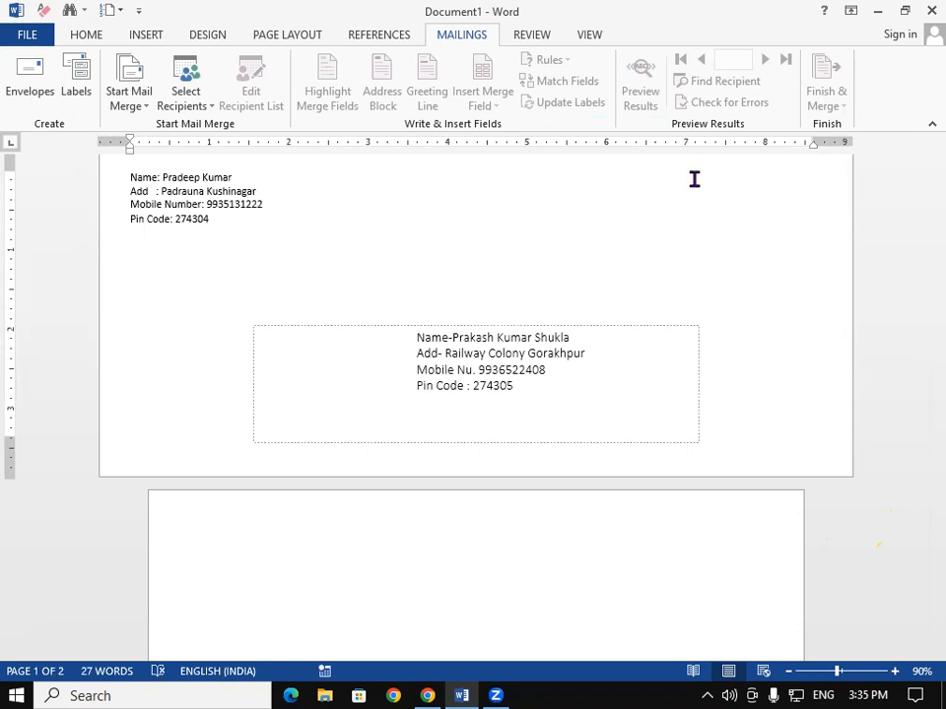
pyautogui.click(143, 194)
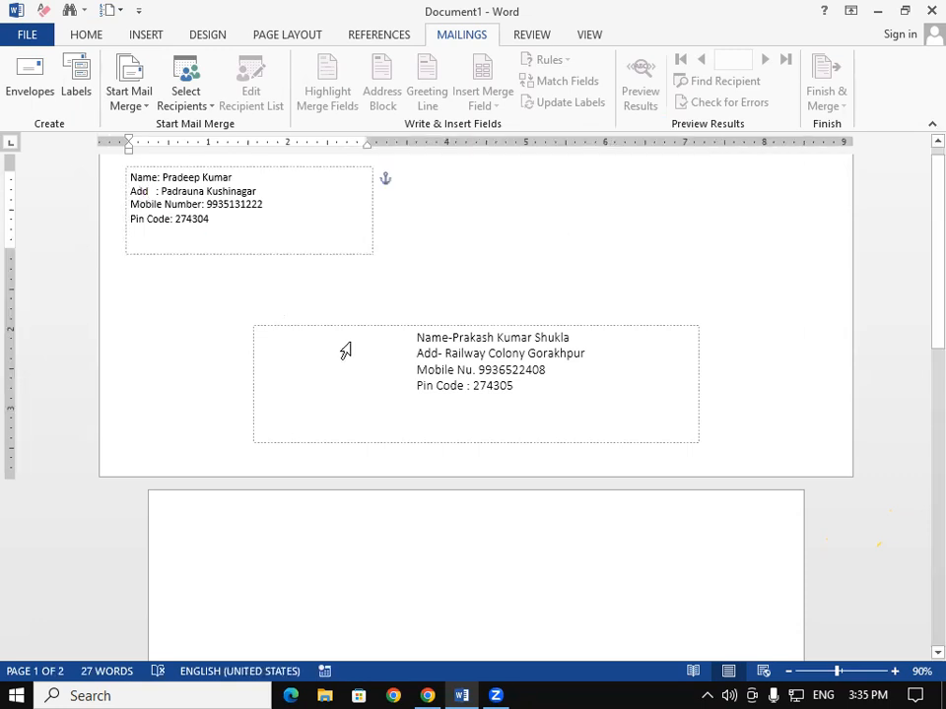
pyautogui.click(450, 365)
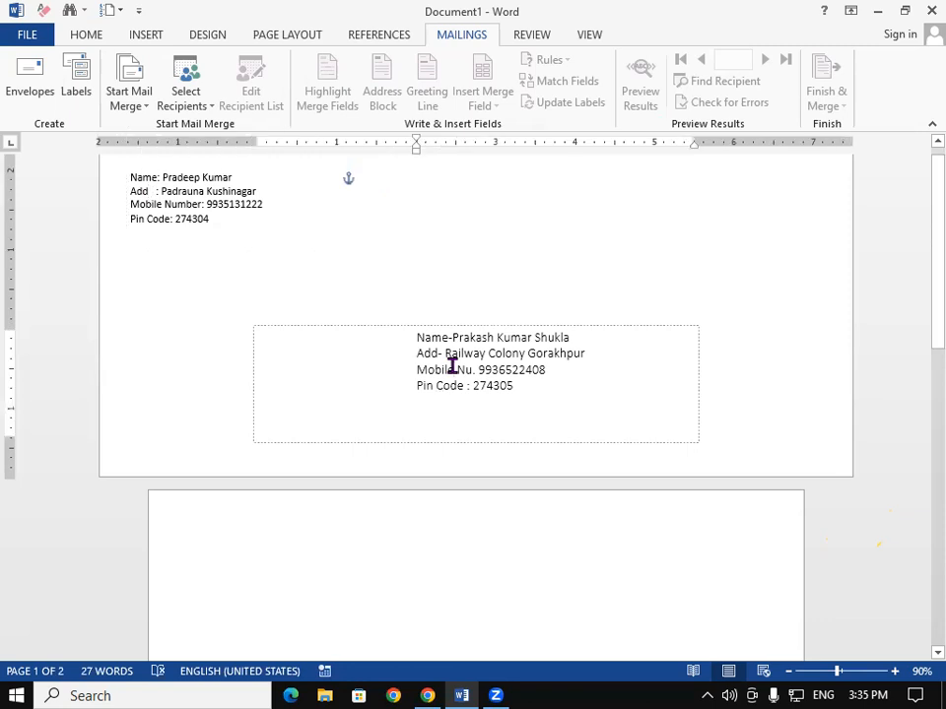
pyautogui.click(152, 188)
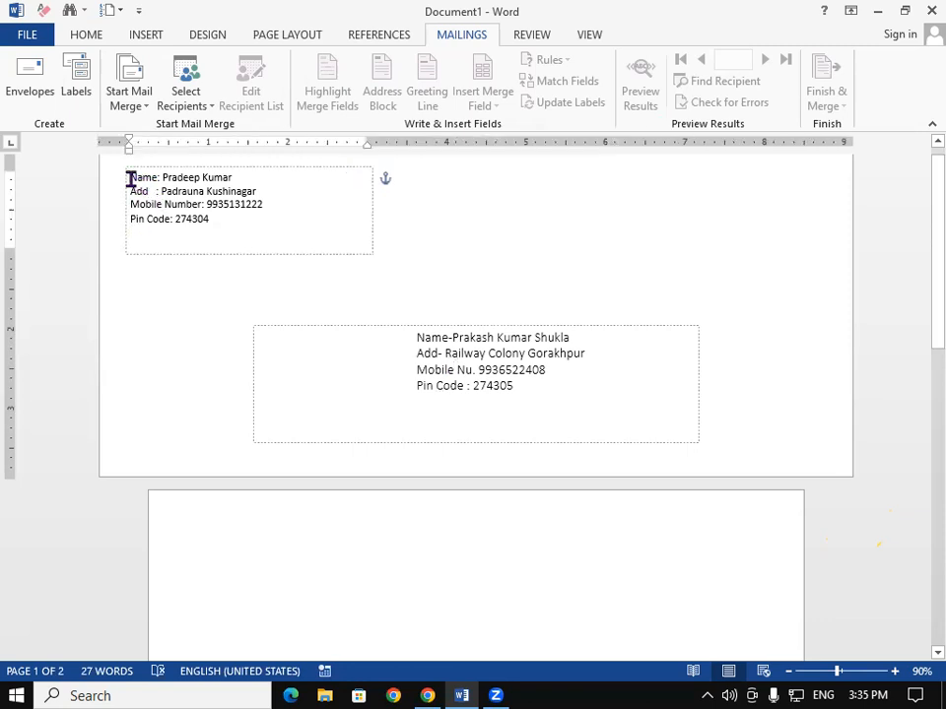
# - Insert a 'From:' line above the sender's address
pyautogui.click(129, 180)
pyautogui.press('Return')
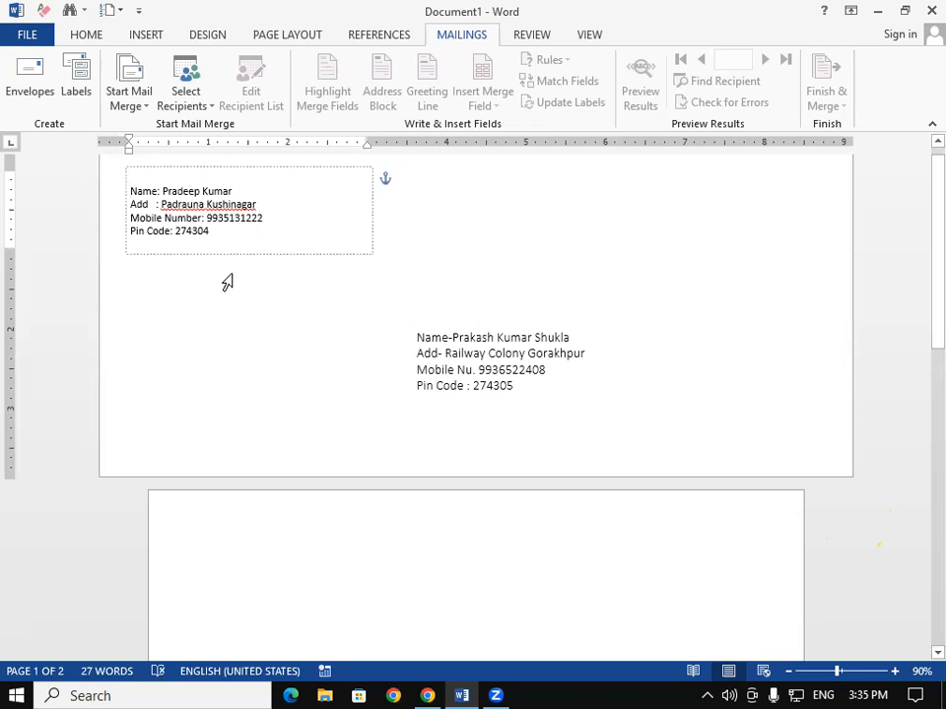
pyautogui.write('F')
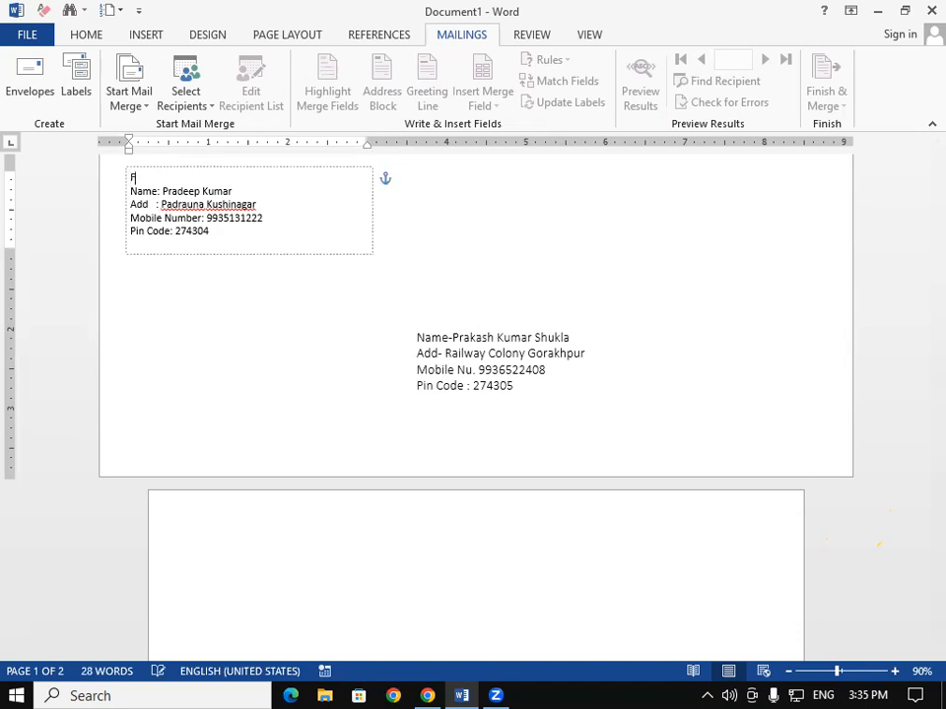
pyautogui.write('rom:')
# - Insert a 'To:' line above the recipient's name
pyautogui.click(439, 368)
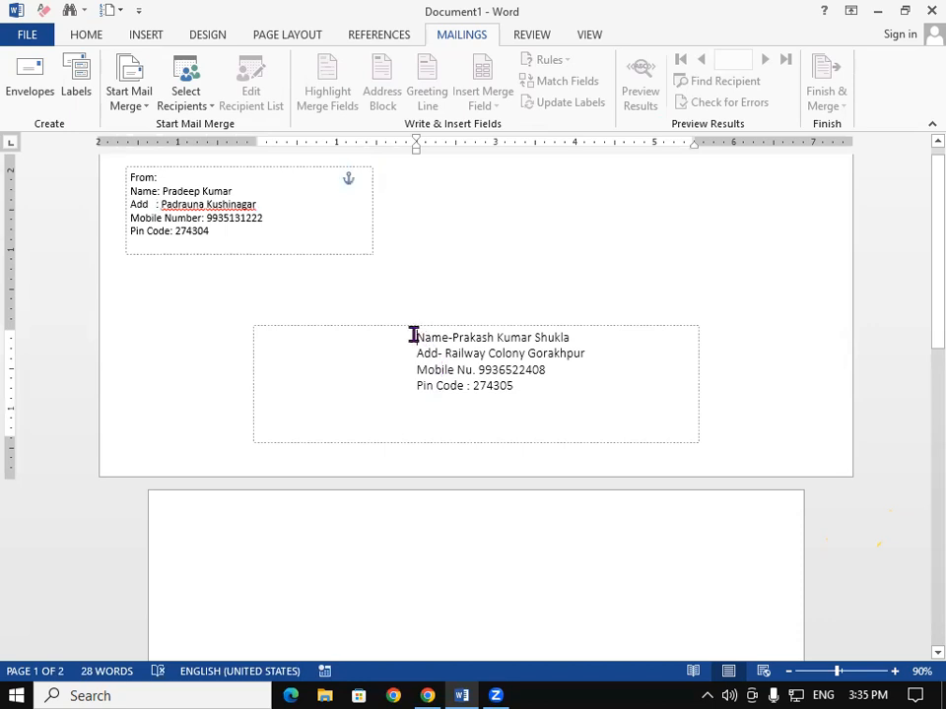
pyautogui.click(414, 336)
pyautogui.press('Return')
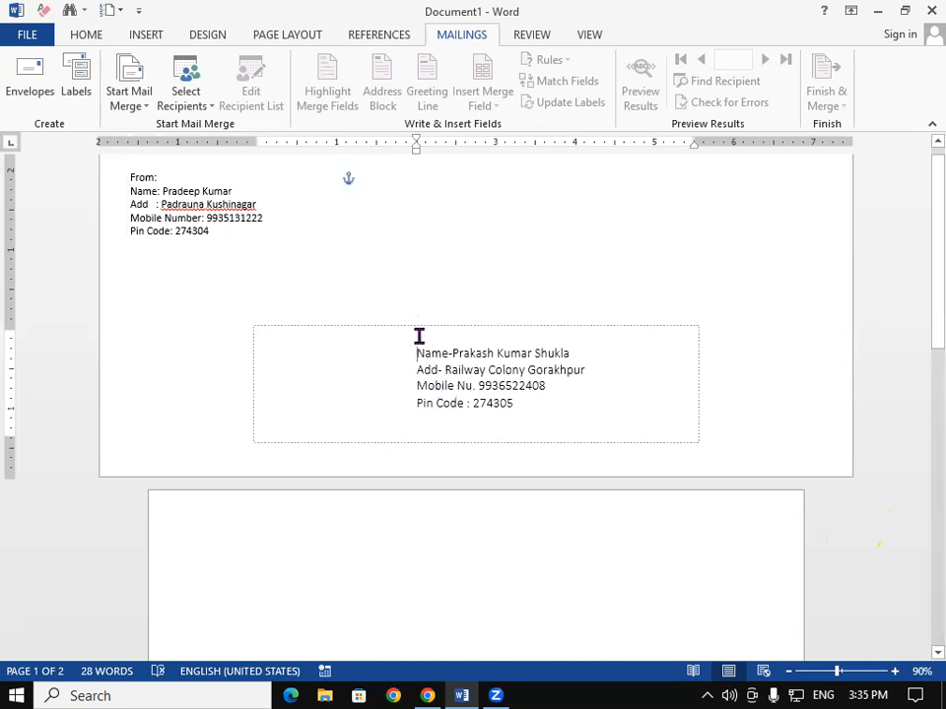
pyautogui.write('T')
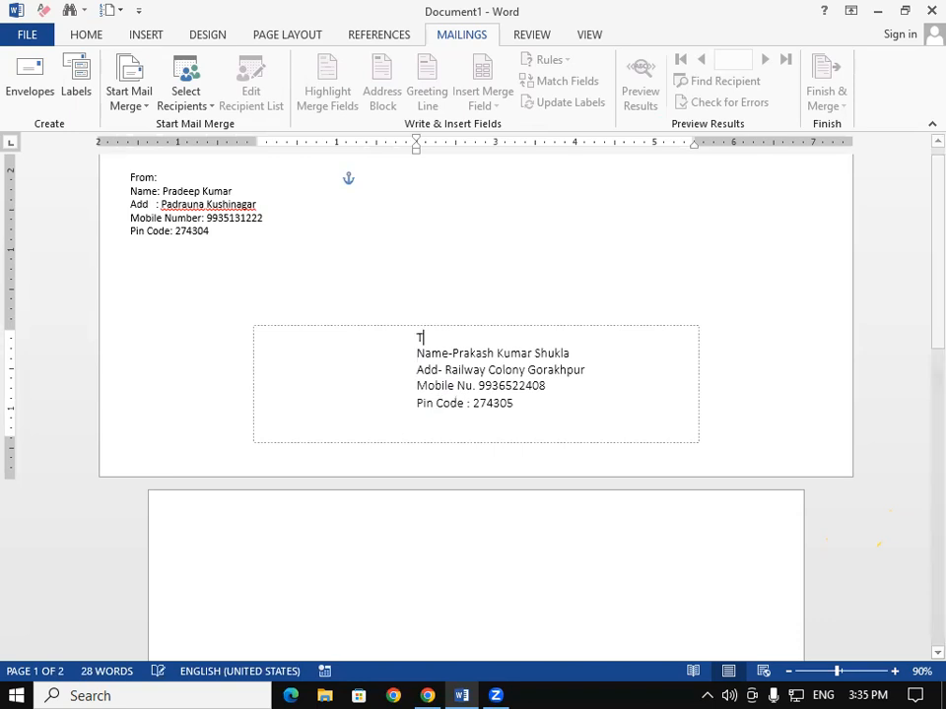
pyautogui.write('o:')
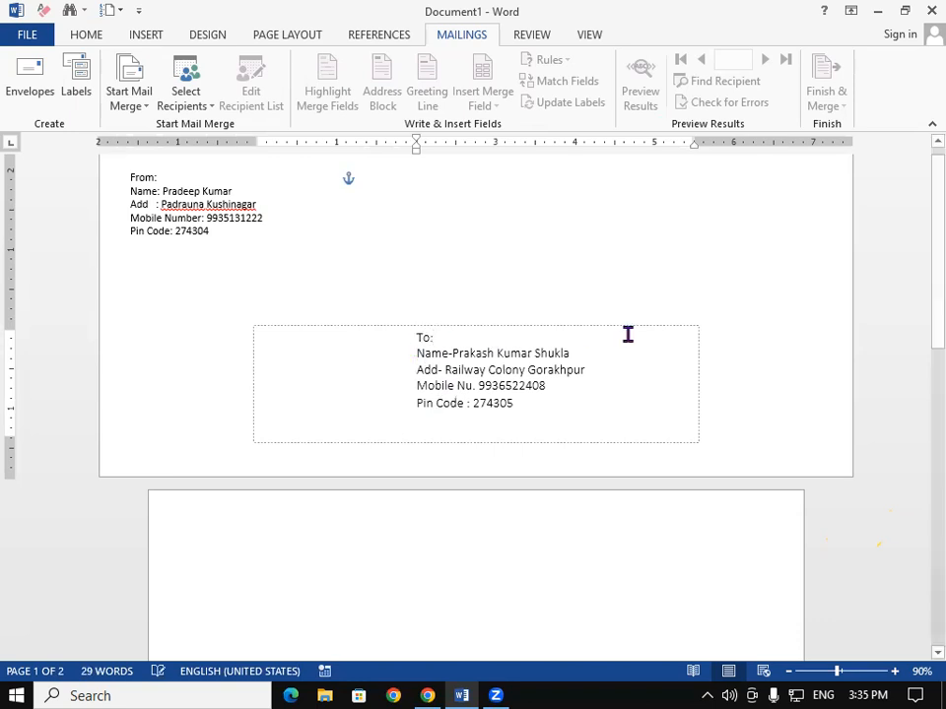
pyautogui.moveTo(918, 335); pyautogui.dragTo(918, 242)
pyautogui.click(717, 338)
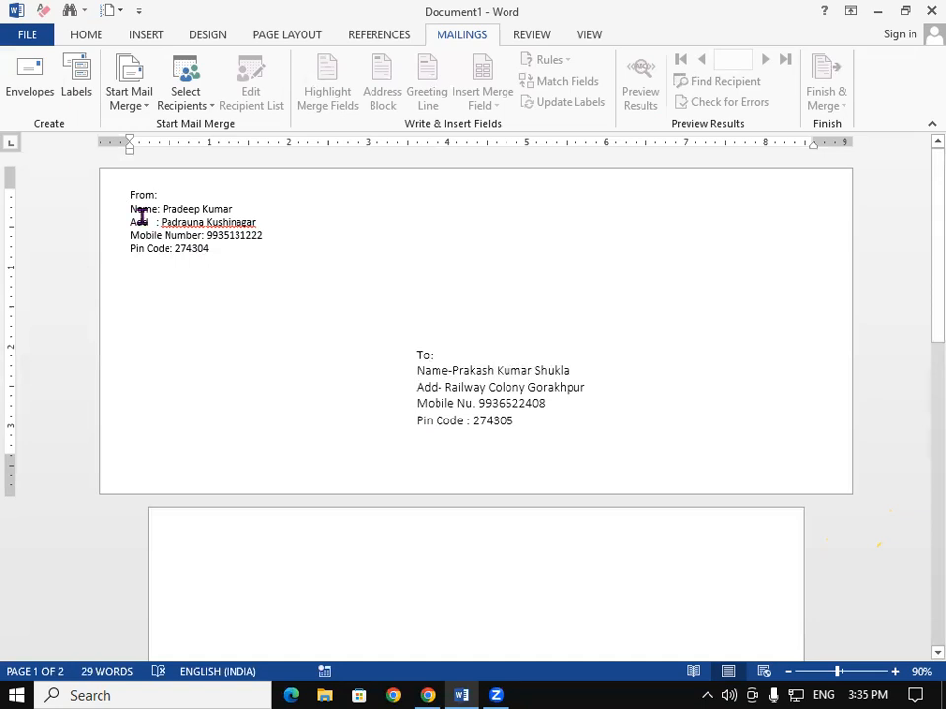
# - Stop Word flagging both town names in the sender's address as misspelled
pyautogui.click(172, 222)
pyautogui.rightClick(205, 228)
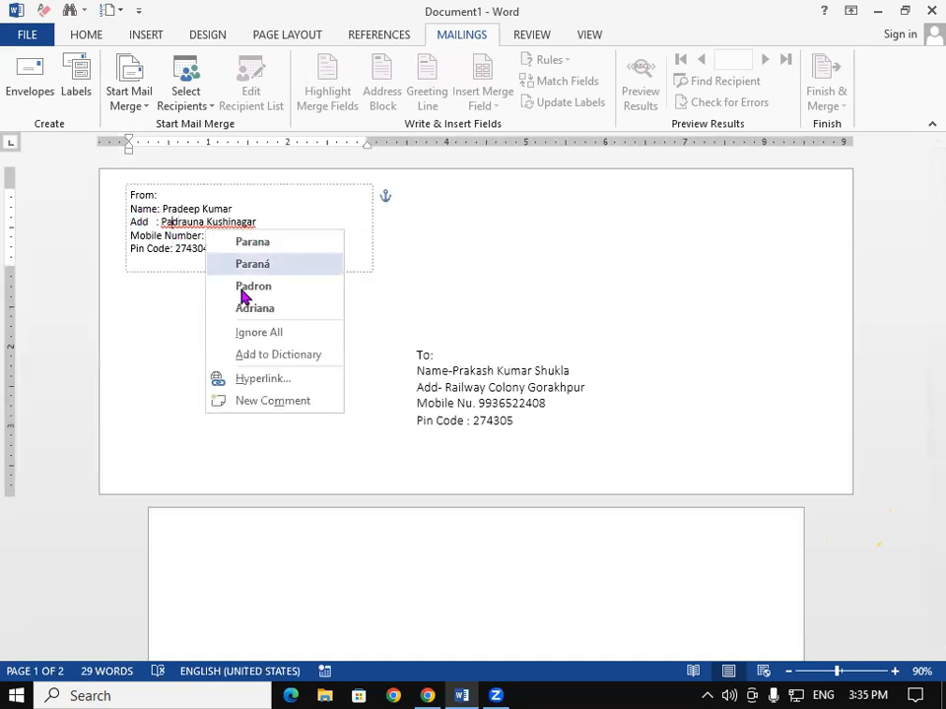
pyautogui.click(267, 333)
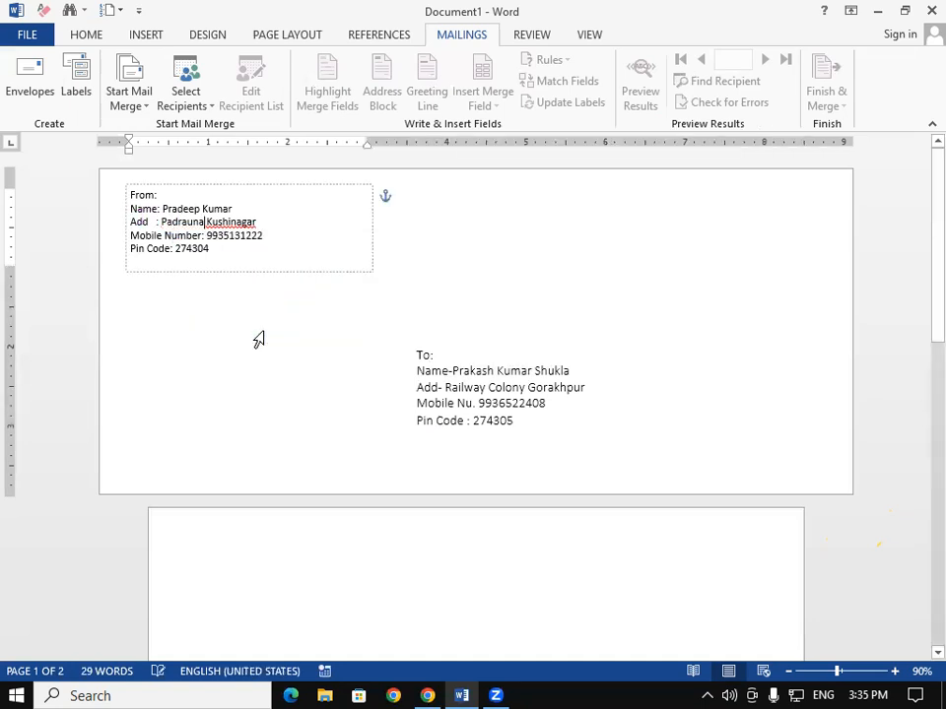
pyautogui.rightClick(247, 226)
pyautogui.click(295, 267)
pyautogui.click(800, 353)
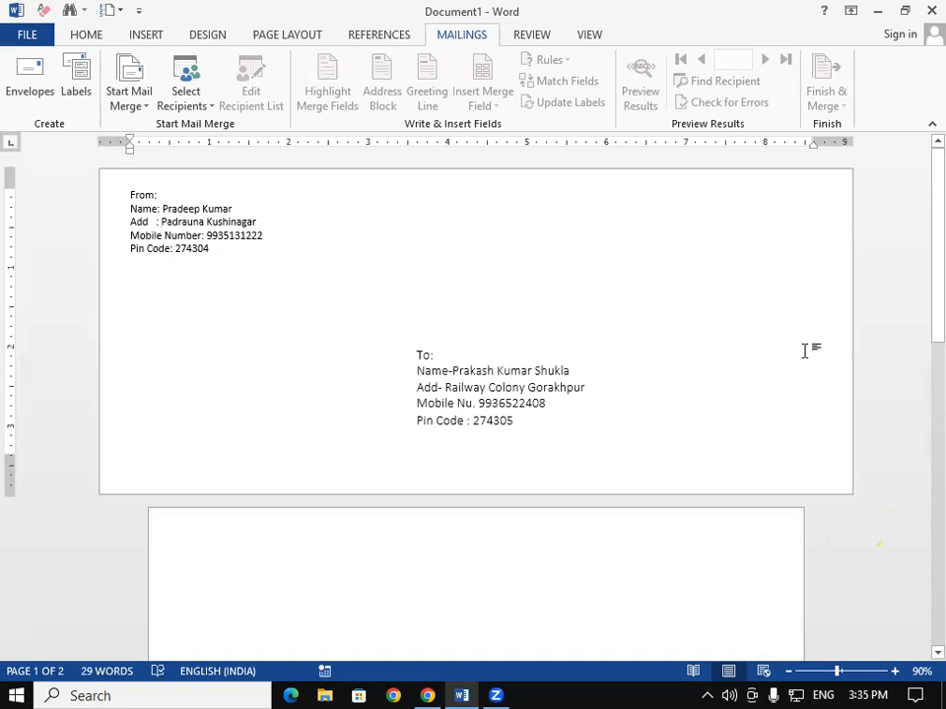
# - Enlarge the font of the sender's From address block and preview the envelope page
pyautogui.click(211, 234)
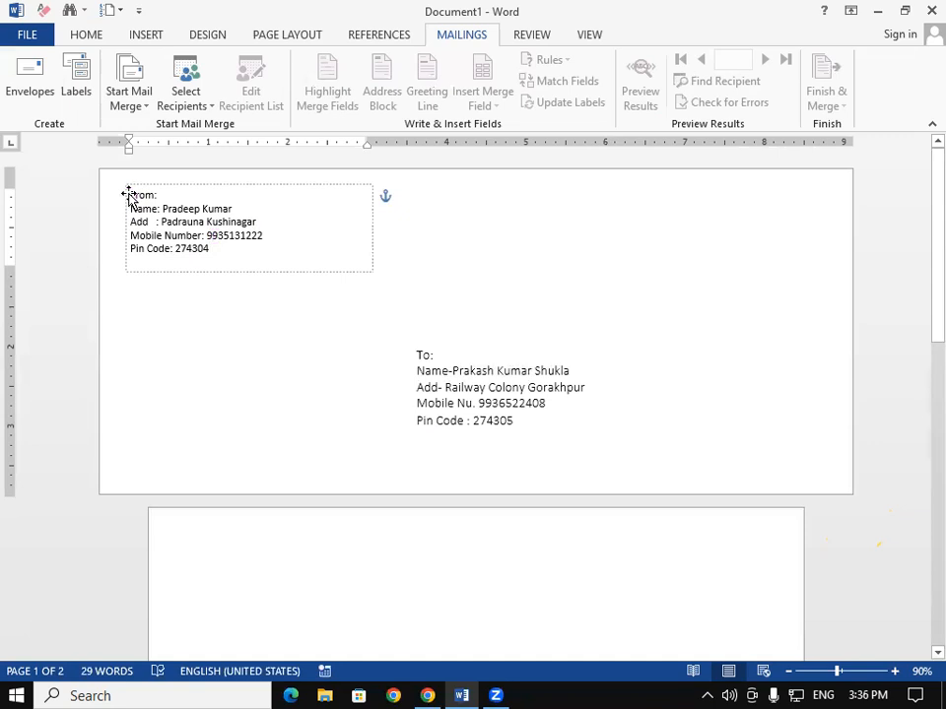
pyautogui.moveTo(134, 198); pyautogui.dragTo(237, 298)
pyautogui.hotkey('ctrl', 'shift', '.')
pyautogui.hotkey('ctrl', 'shift', '.')
pyautogui.hotkey('ctrl', 'shift', ',')
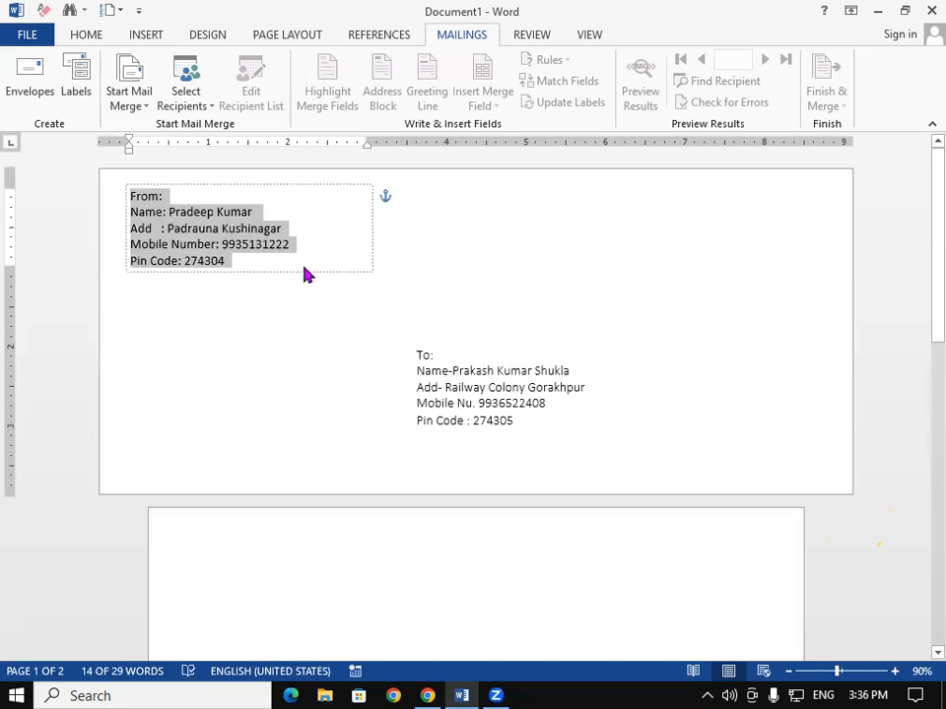
pyautogui.click(491, 438)
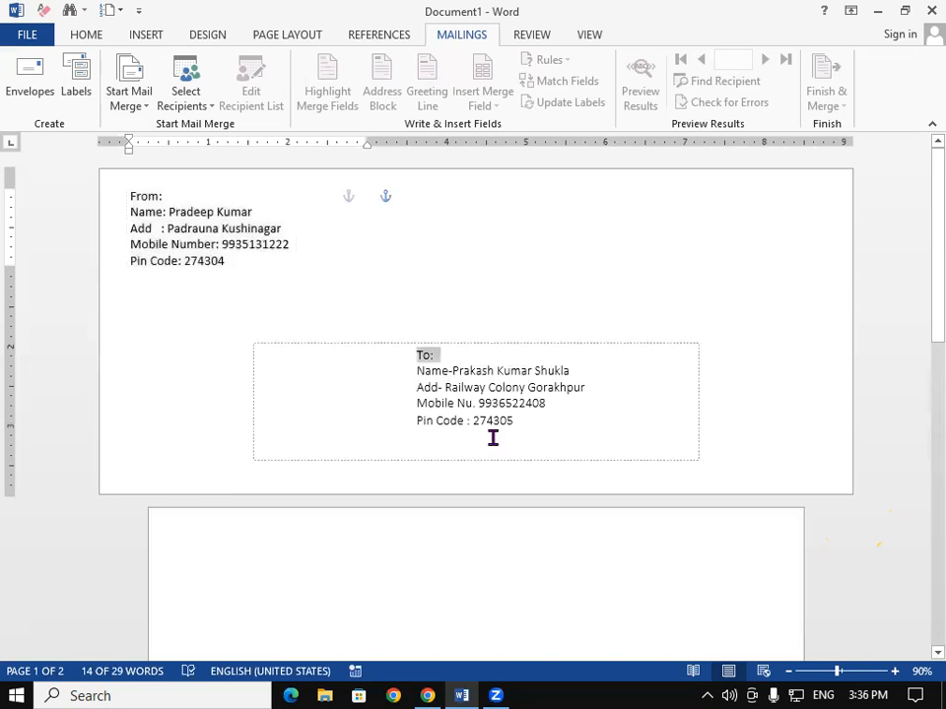
pyautogui.click(794, 382)
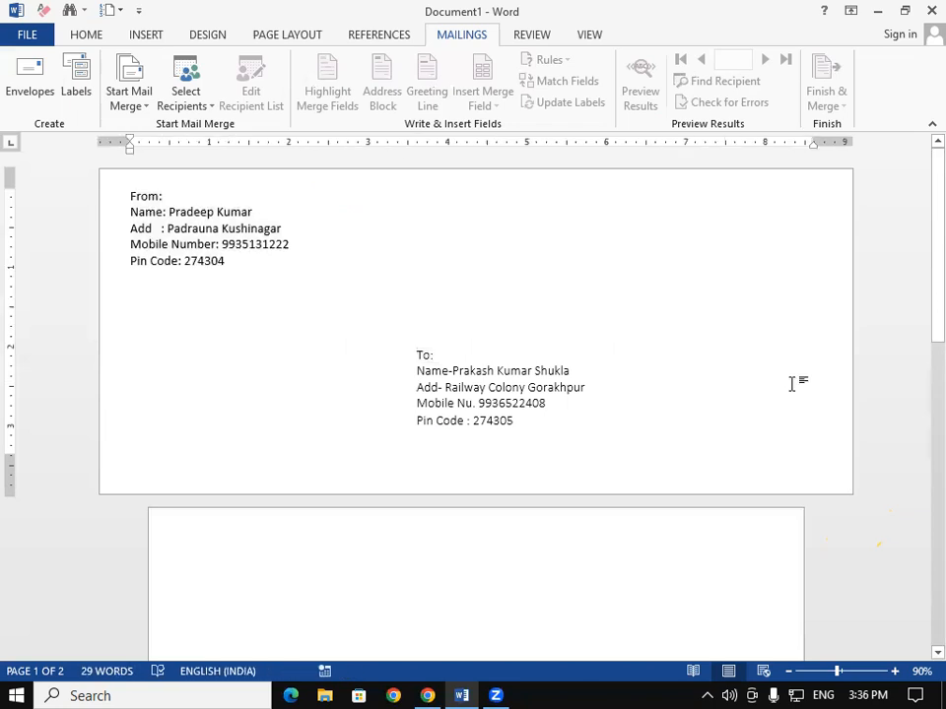
pyautogui.hotkey('ctrl', 'p')
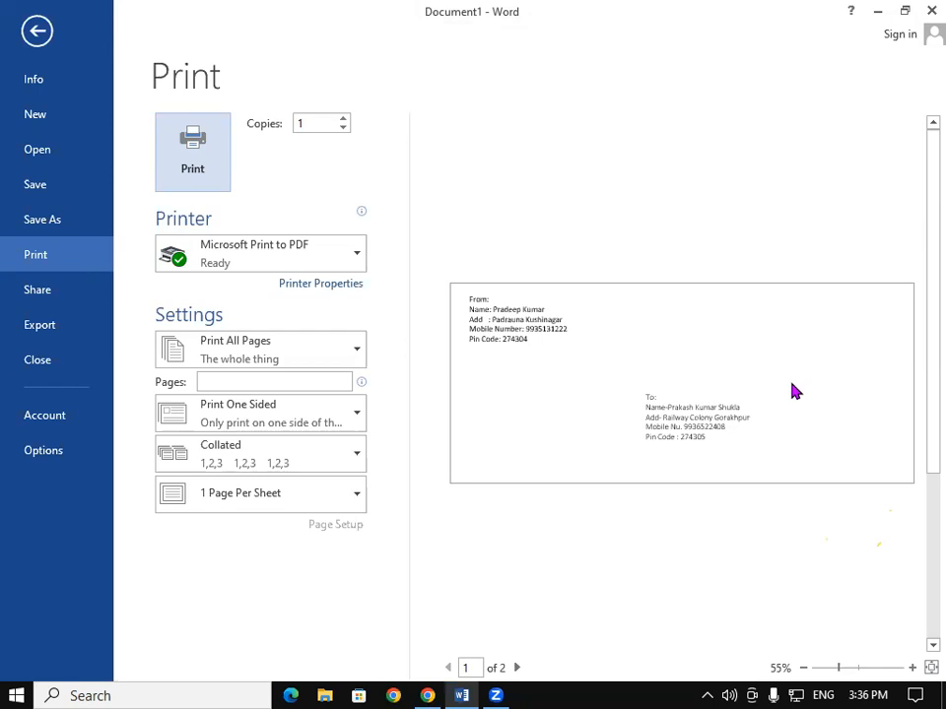
# - Exit the print preview and create the new blank Document2
pyautogui.click(28, 33)
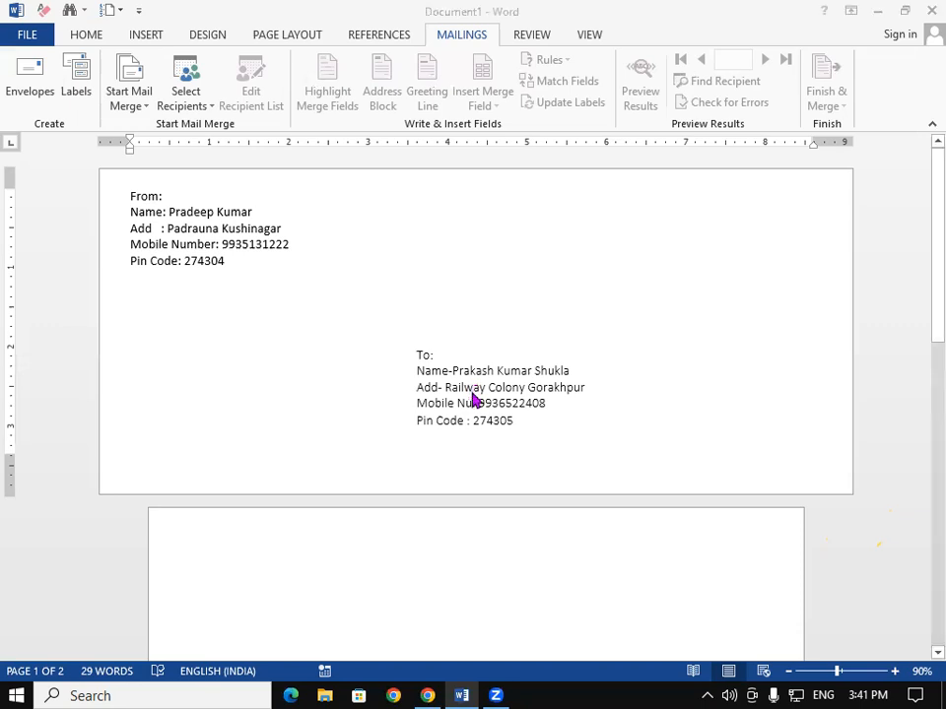
pyautogui.hotkey('ctrl', 'n')
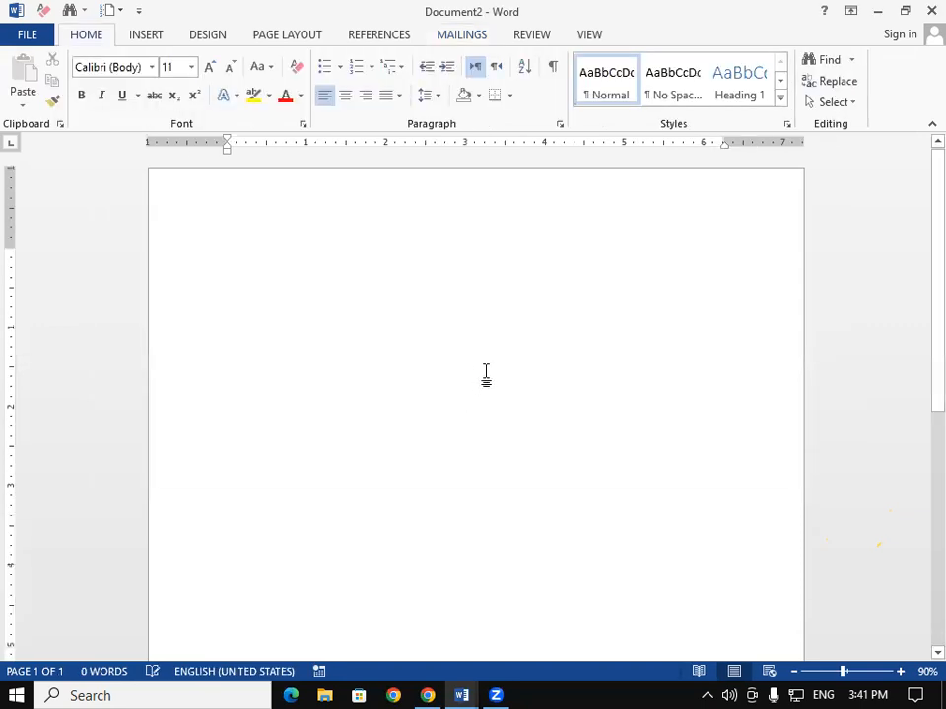
# - Open Labels on the Mailings tab and enter the person's name, address and mobile number lines
pyautogui.click(463, 36)
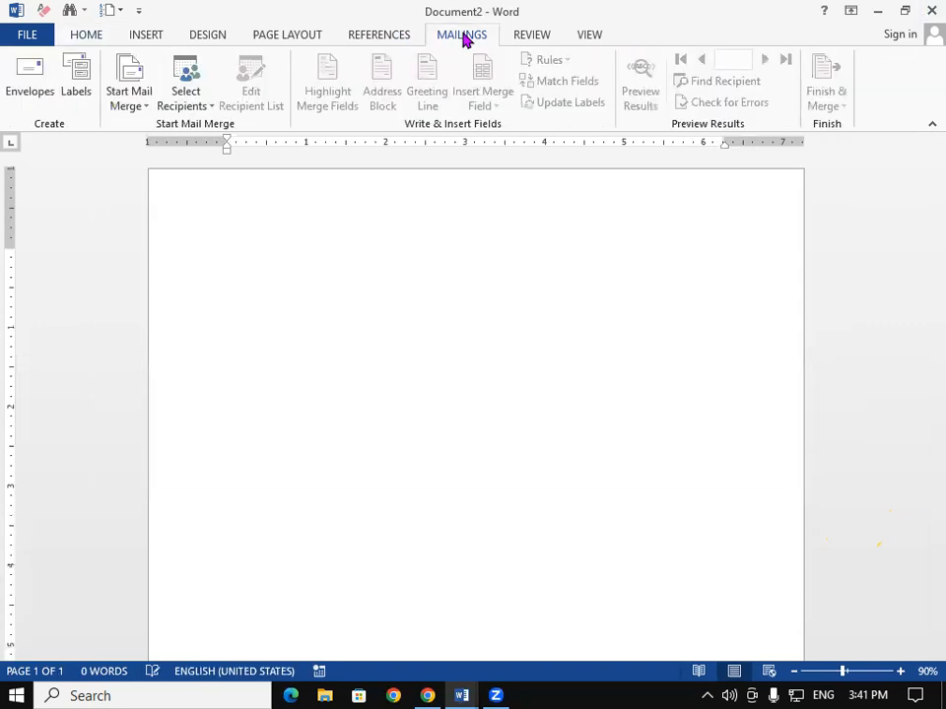
pyautogui.click(76, 98)
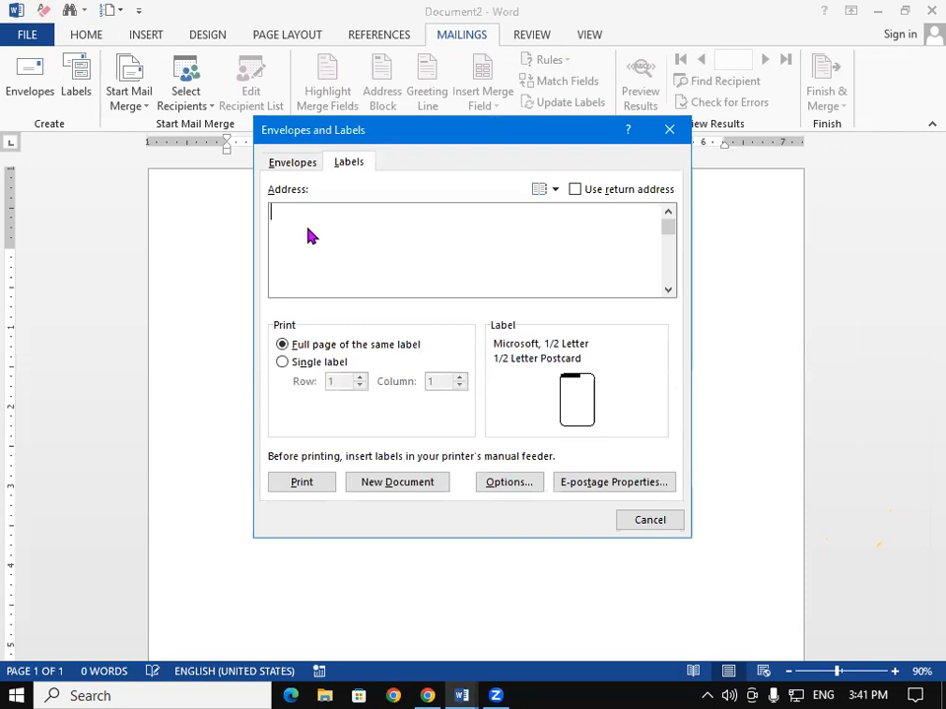
pyautogui.press('Return')
pyautogui.write('Add-Padrauna')
pyautogui.press('Return')
pyautogui.write('Mo.n')
pyautogui.press('BackSpace')
pyautogui.write('No.')
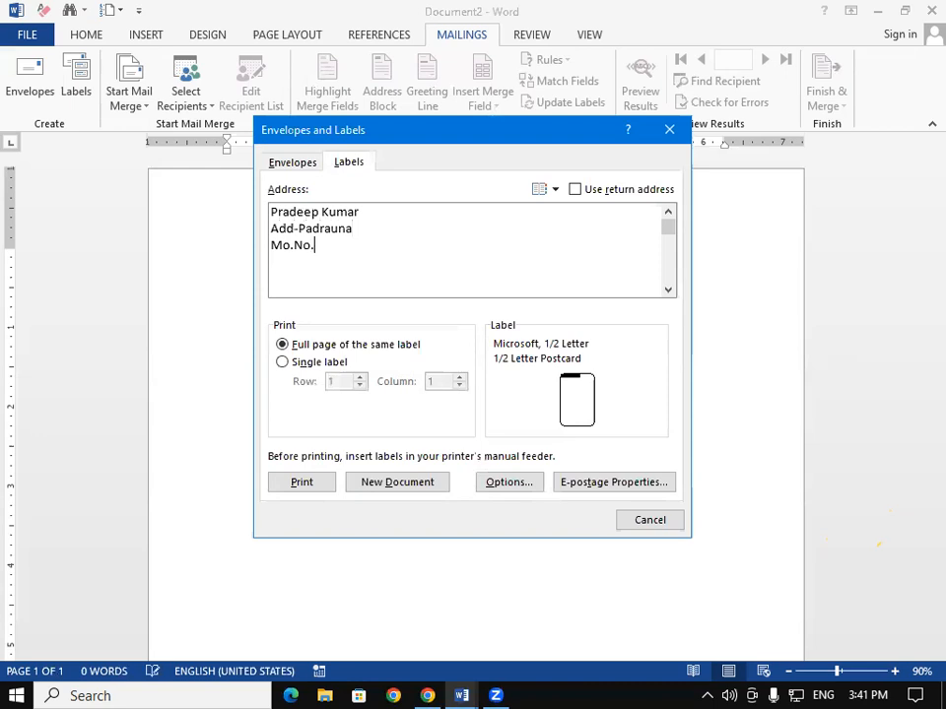
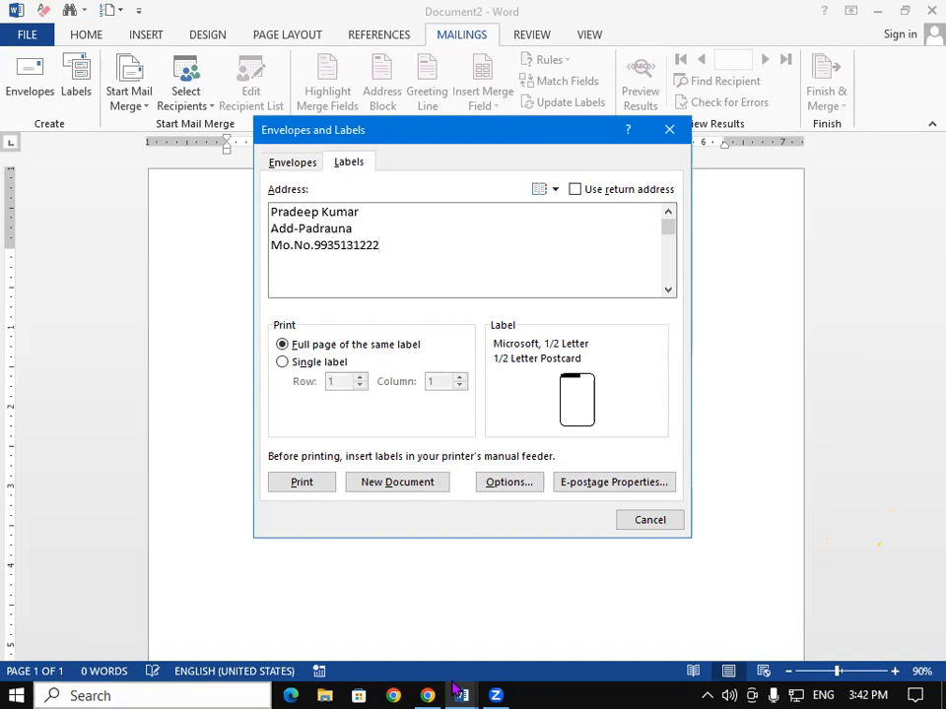
# - Change the label product to Microsoft 30 Per Page Address Label
pyautogui.click(518, 484)
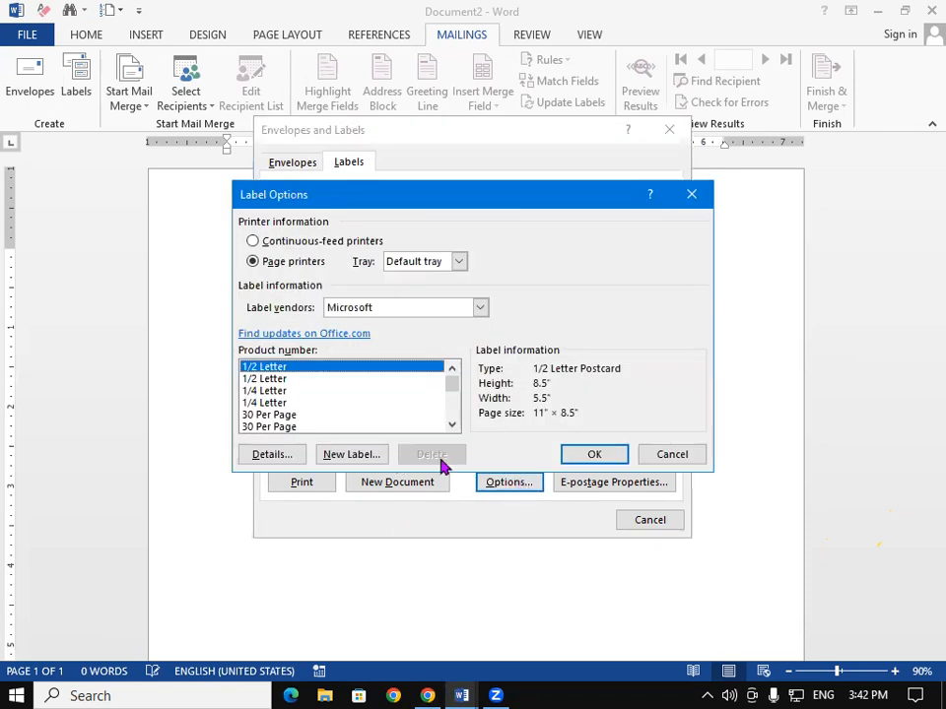
pyautogui.click(450, 425)
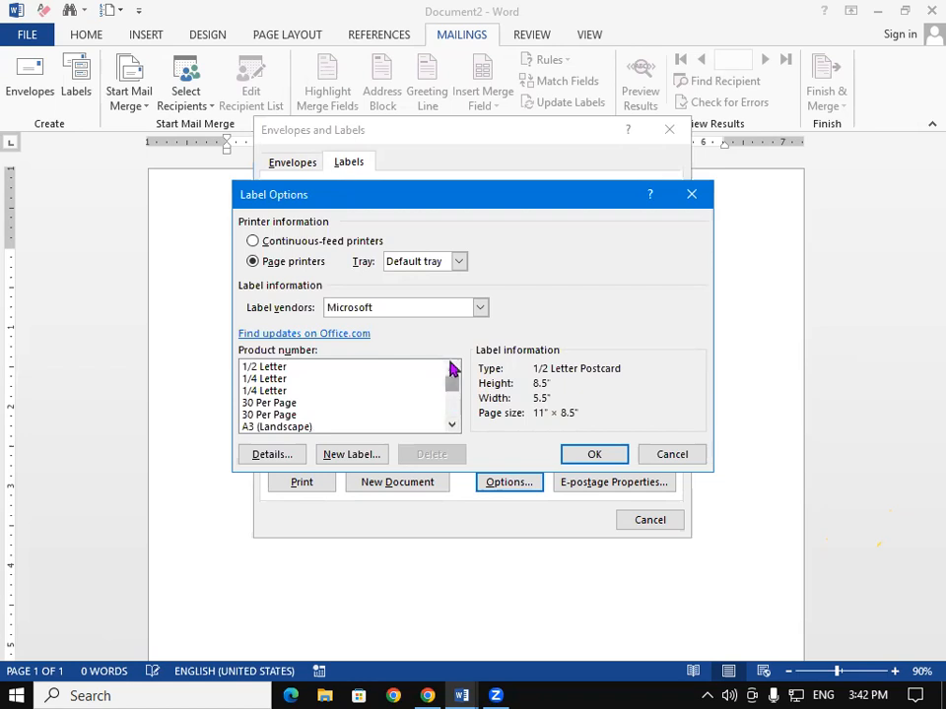
pyautogui.click(451, 368)
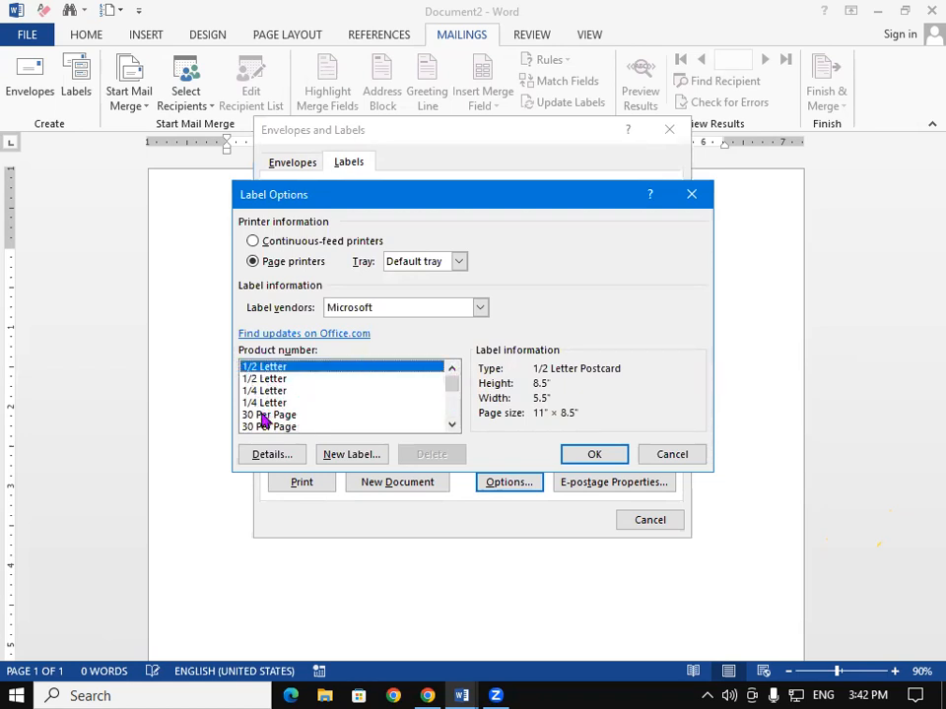
pyautogui.click(451, 424)
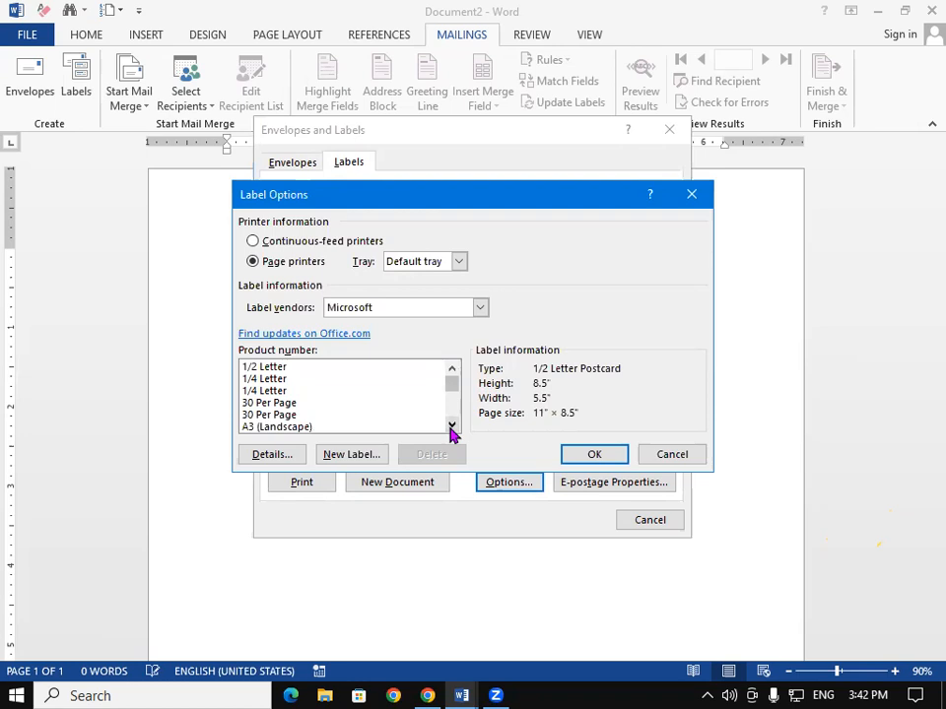
pyautogui.click(278, 404)
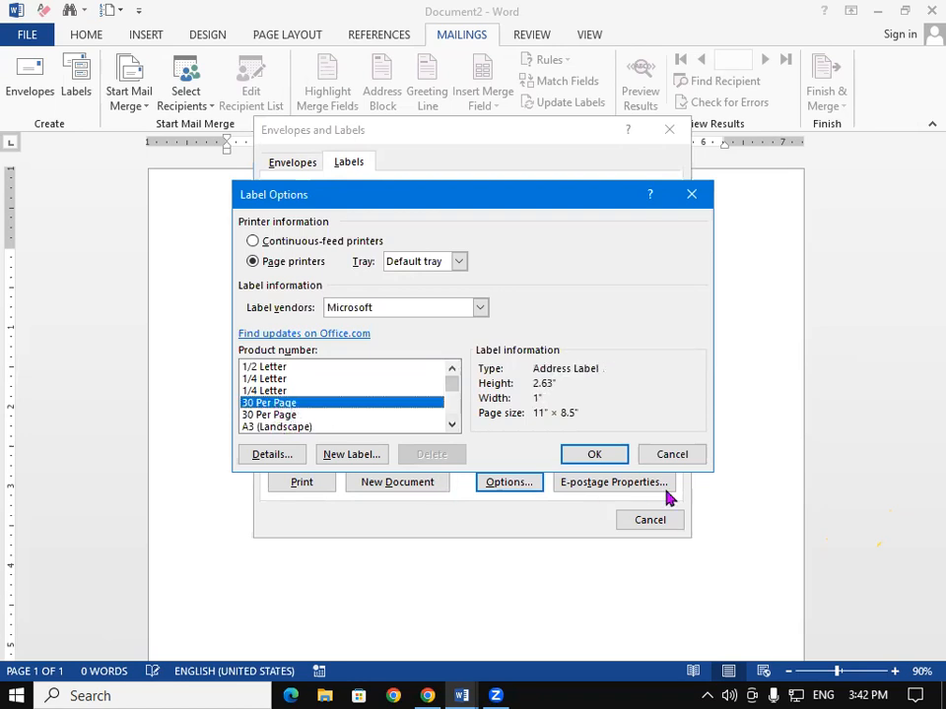
pyautogui.click(597, 457)
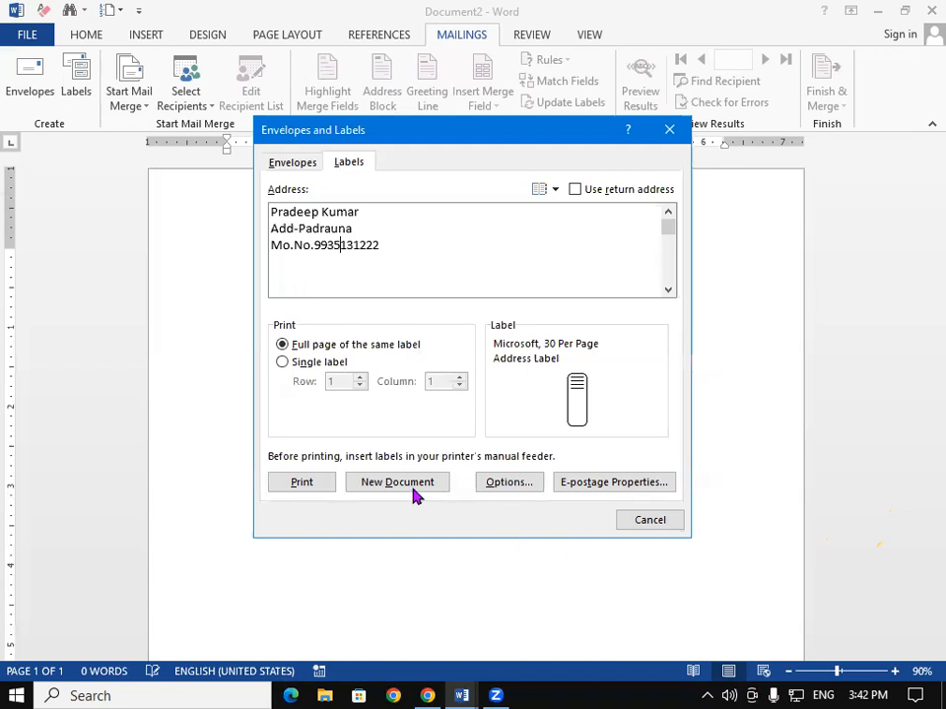
# - Create a new document filled with the address labels and preview the label sheet for printing
pyautogui.click(413, 486)
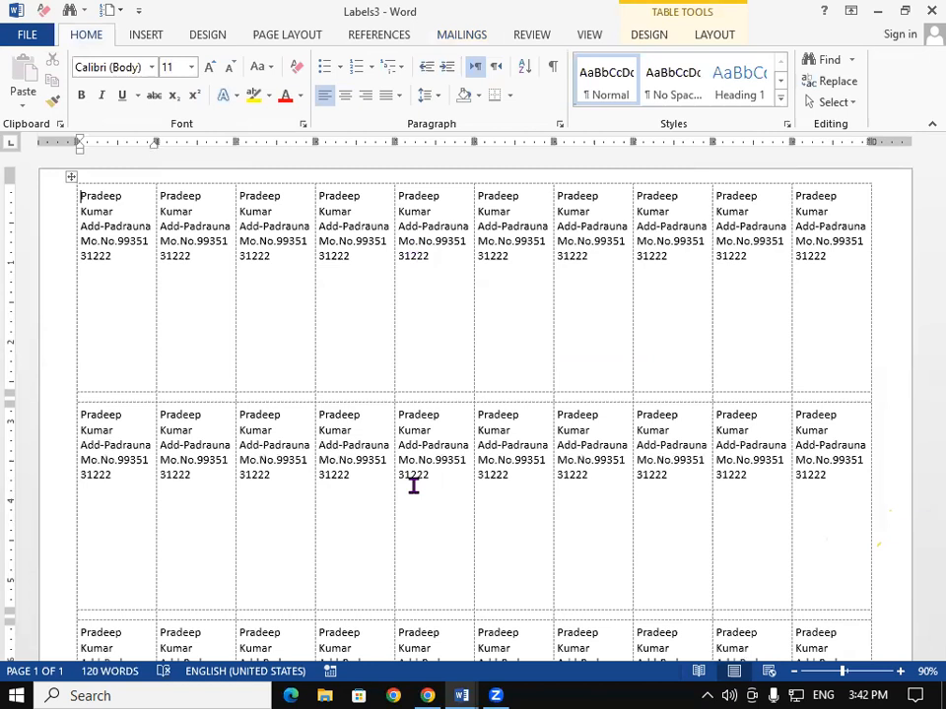
pyautogui.scroll(-3, 920, 327)
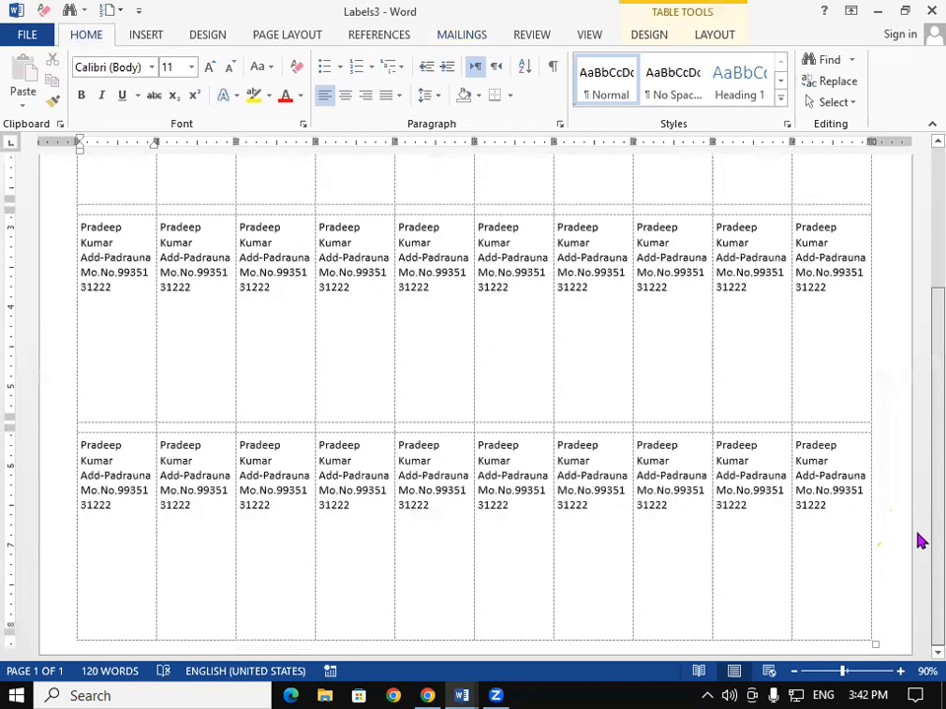
pyautogui.scroll(3, 912, 394)
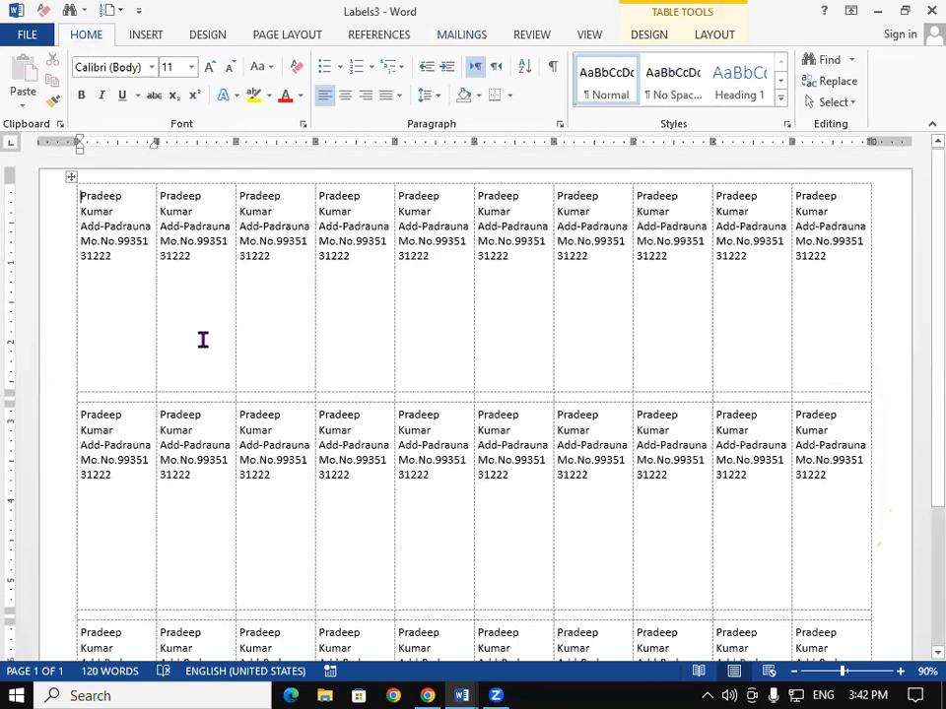
pyautogui.hotkey('ctrl', 'p')
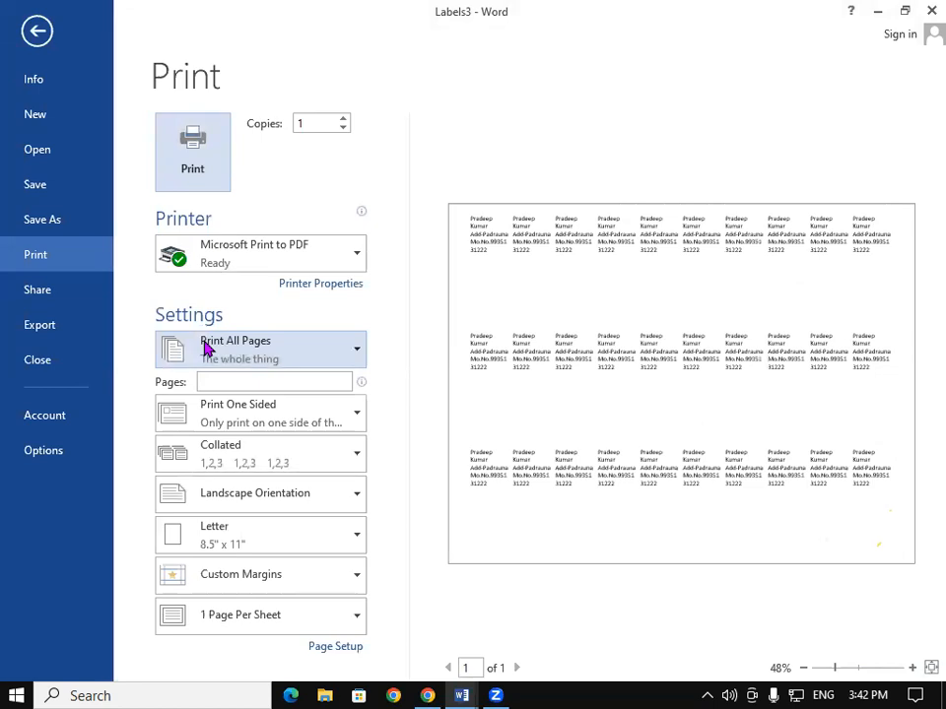
# - Leave the Labels3 print preview and create a new blank document, Document4
pyautogui.click(33, 29)
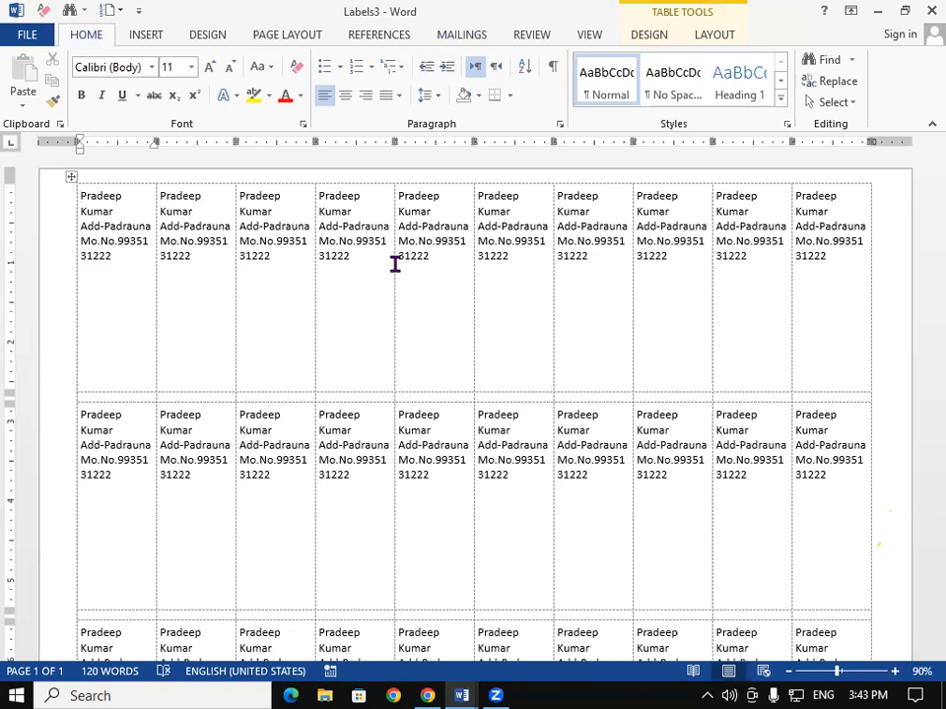
pyautogui.hotkey('ctrl', 'p')
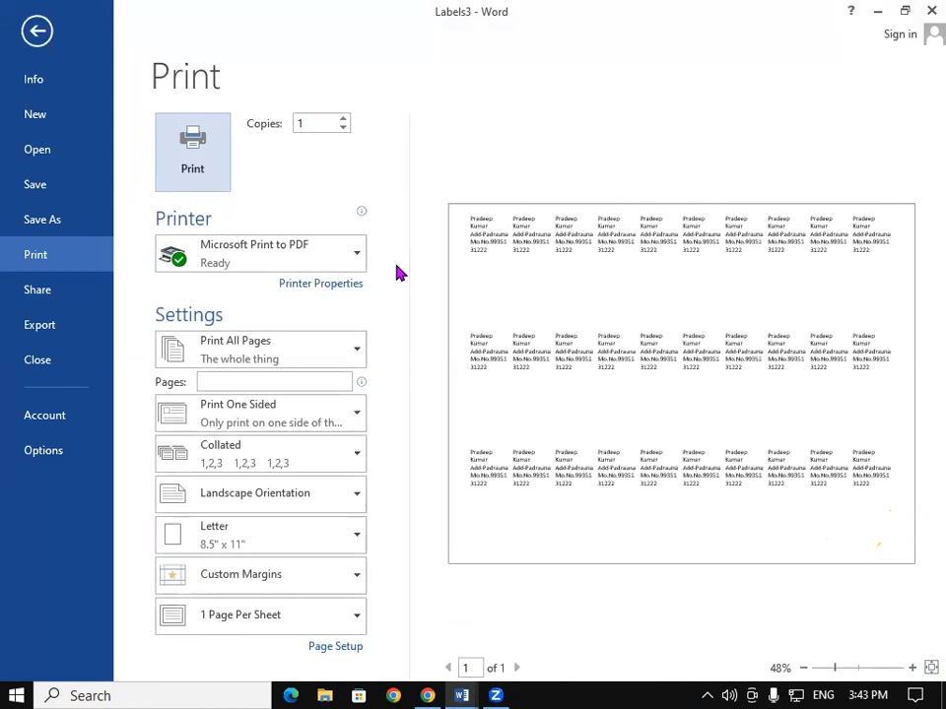
pyautogui.click(33, 32)
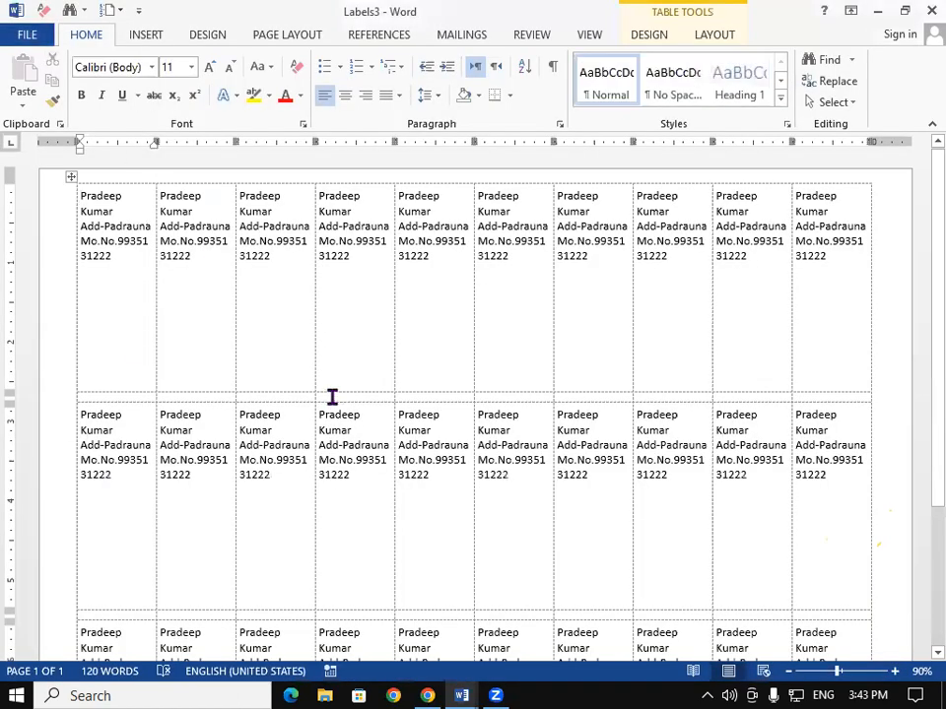
pyautogui.hotkey('ctrl', 'n')
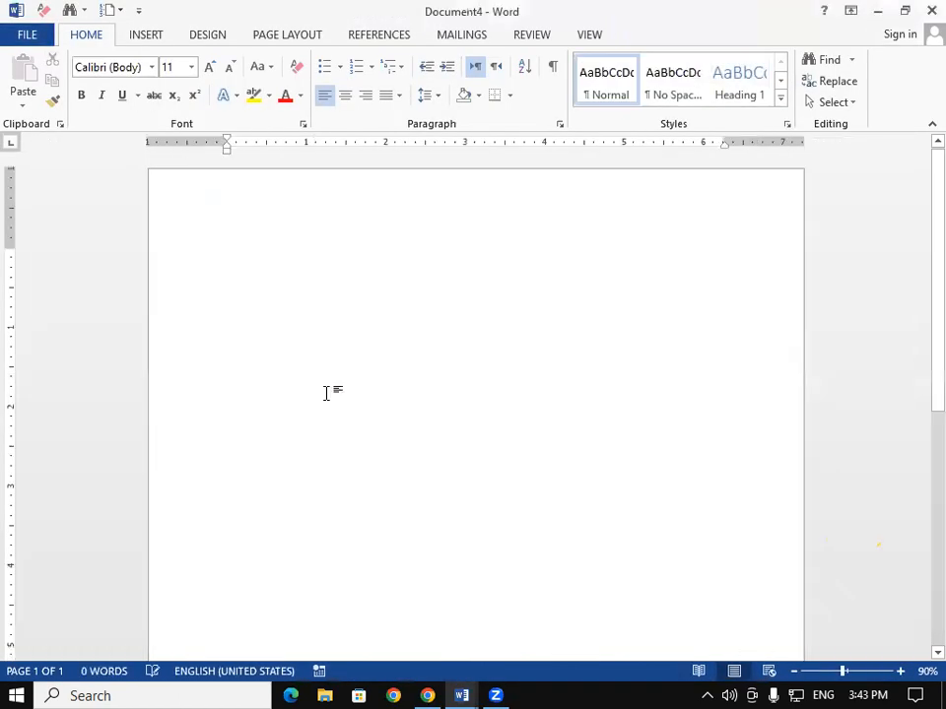
# - Show the Mailings tools and view the Start Mail Merge document types without choosing one
pyautogui.click(460, 36)
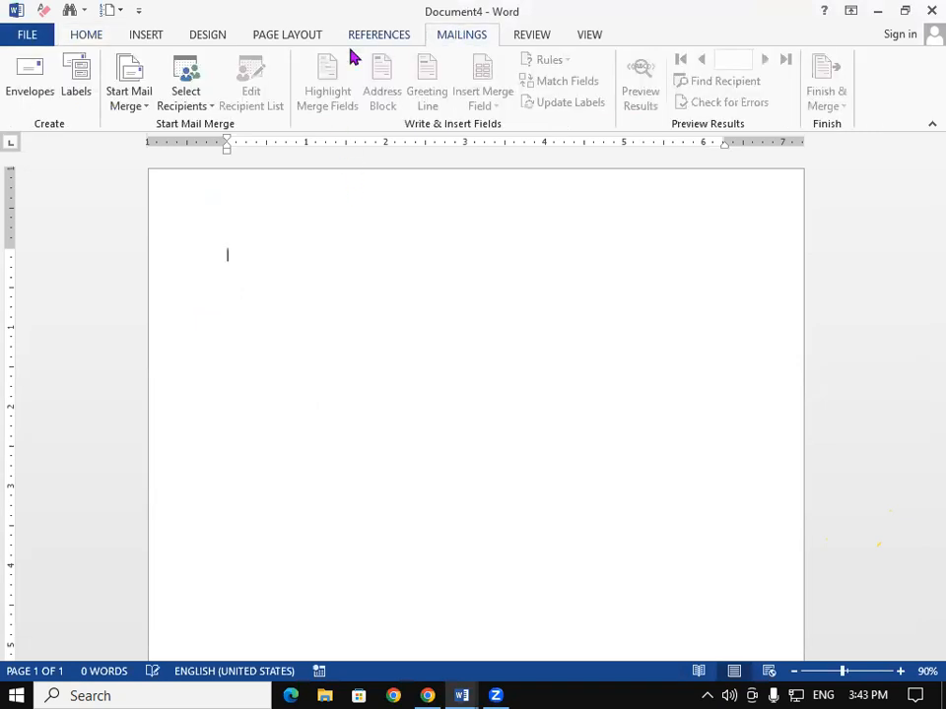
pyautogui.click(138, 92)
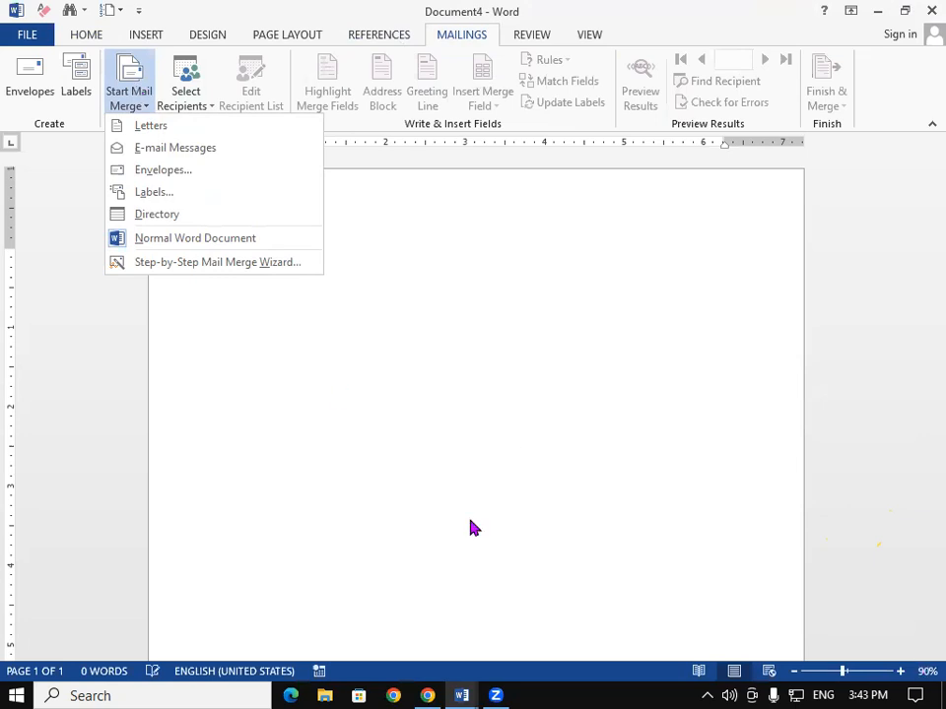
pyautogui.click(475, 573)
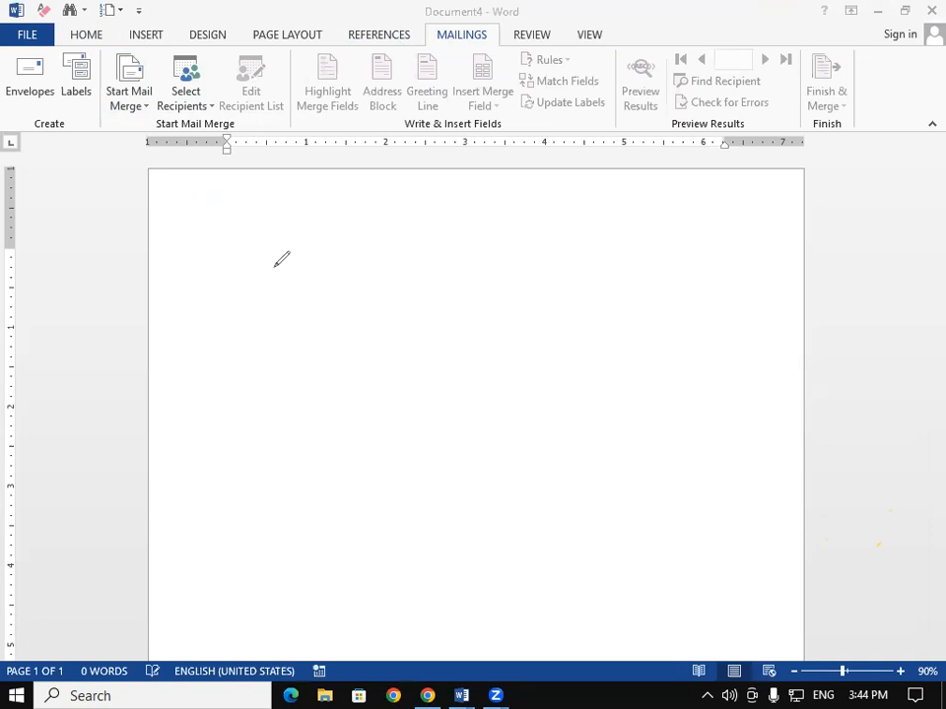
# - Handwrite SBI in red ink with a circled 12 below it
pyautogui.moveTo(275, 265)
pyautogui.mouseDown()
pyautogui.moveTo(265, 291)
pyautogui.moveTo(288, 320)
pyautogui.moveTo(263, 327)
pyautogui.mouseUp()
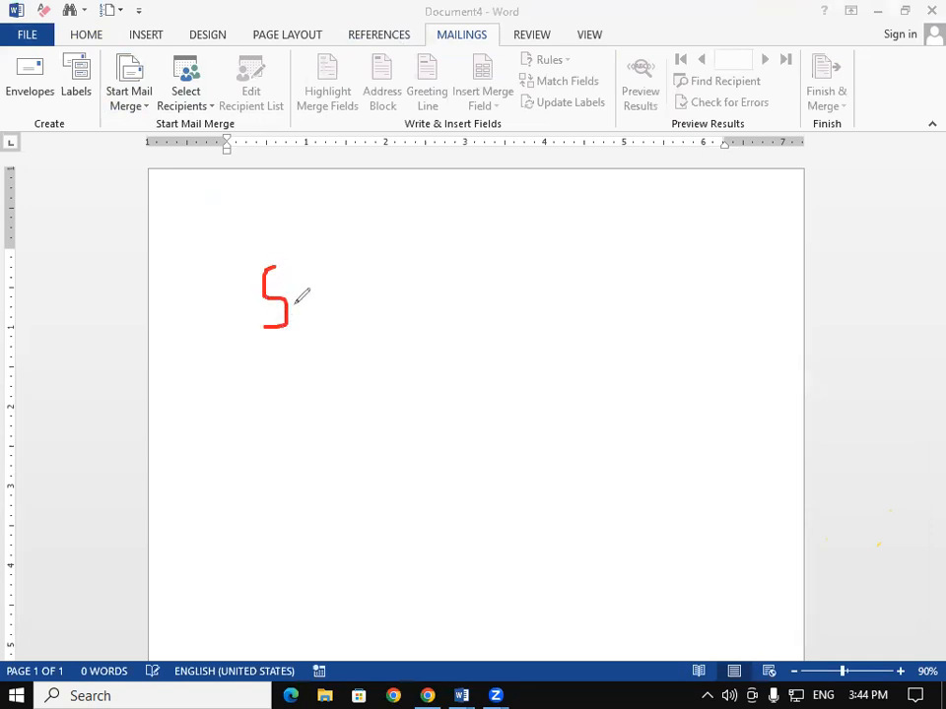
pyautogui.moveTo(305, 272)
pyautogui.mouseDown()
pyautogui.moveTo(316, 277)
pyautogui.moveTo(331, 255)
pyautogui.moveTo(334, 282)
pyautogui.moveTo(319, 309)
pyautogui.mouseUp()
pyautogui.moveTo(364, 239)
pyautogui.mouseDown()
pyautogui.moveTo(369, 278)
pyautogui.moveTo(392, 266)
pyautogui.moveTo(392, 233)
pyautogui.mouseUp()
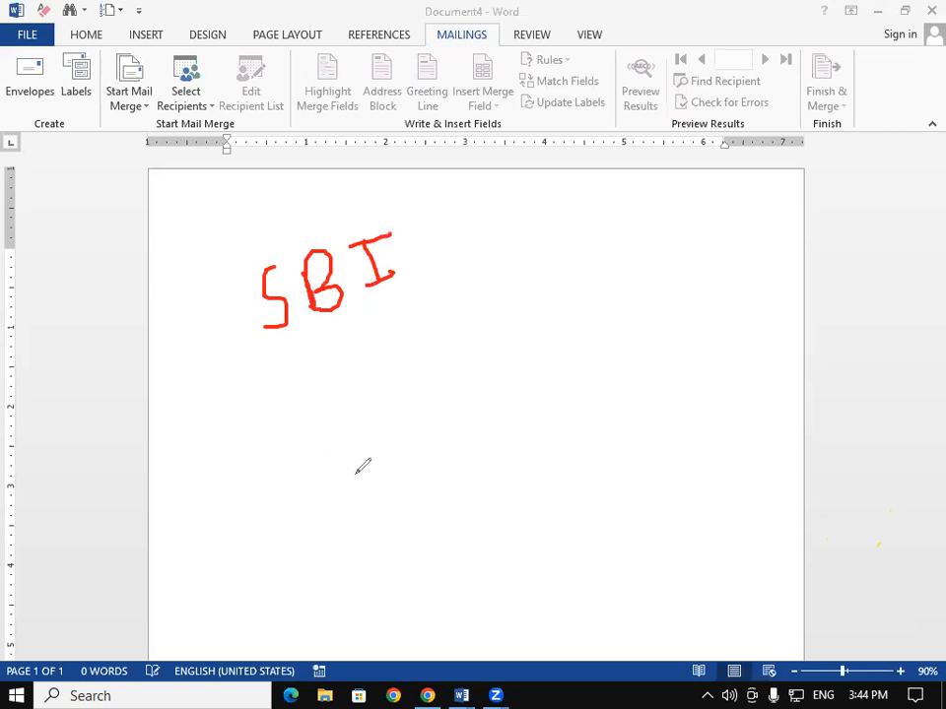
pyautogui.moveTo(382, 405)
pyautogui.mouseDown()
pyautogui.moveTo(399, 428)
pyautogui.moveTo(419, 375)
pyautogui.moveTo(427, 417)
pyautogui.moveTo(445, 413)
pyautogui.mouseUp()
pyautogui.moveTo(434, 363)
pyautogui.mouseDown()
pyautogui.moveTo(451, 439)
pyautogui.moveTo(380, 434)
pyautogui.moveTo(426, 364)
pyautogui.mouseUp()
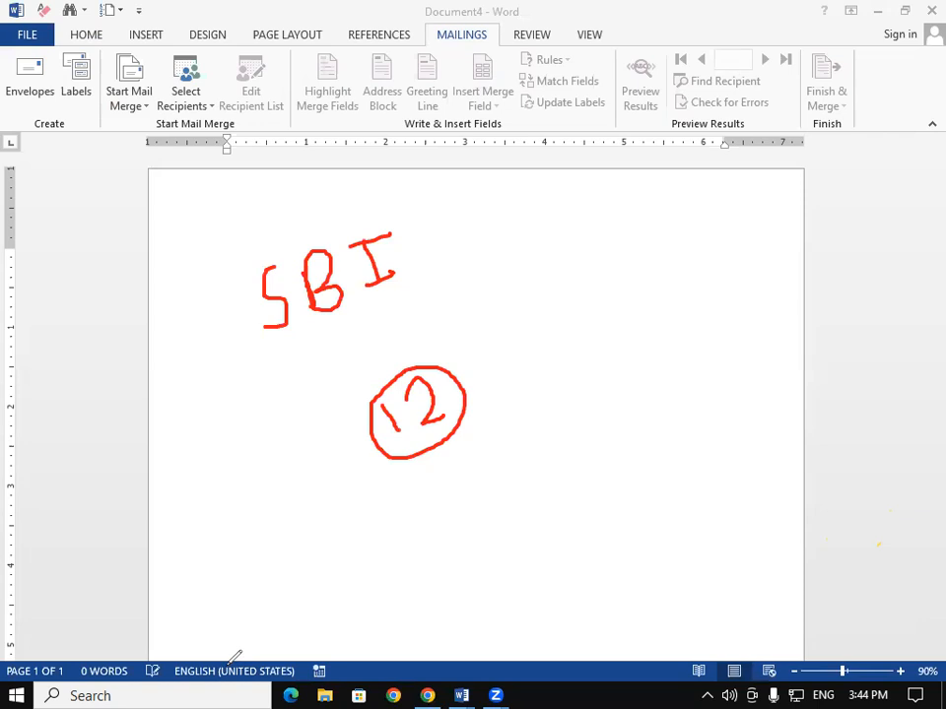
# - Draw an arrow from SBI pointing to a handwritten B.M
pyautogui.moveTo(408, 261)
pyautogui.mouseDown()
pyautogui.moveTo(504, 258)
pyautogui.moveTo(497, 244)
pyautogui.moveTo(479, 278)
pyautogui.mouseUp()
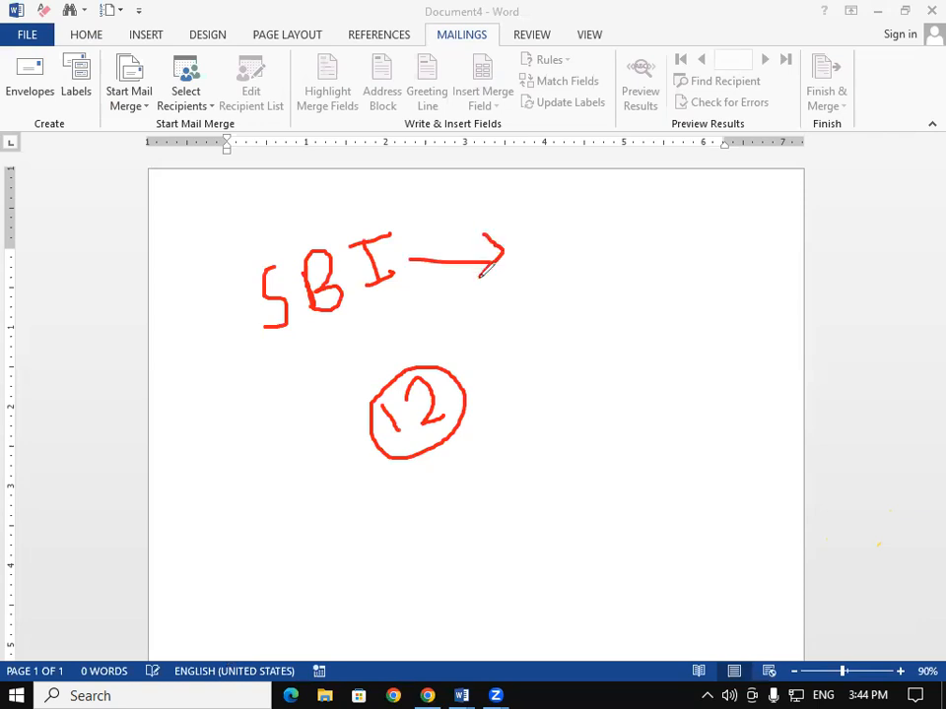
pyautogui.moveTo(547, 238)
pyautogui.mouseDown()
pyautogui.moveTo(544, 272)
pyautogui.moveTo(568, 236)
pyautogui.moveTo(575, 272)
pyautogui.mouseUp()
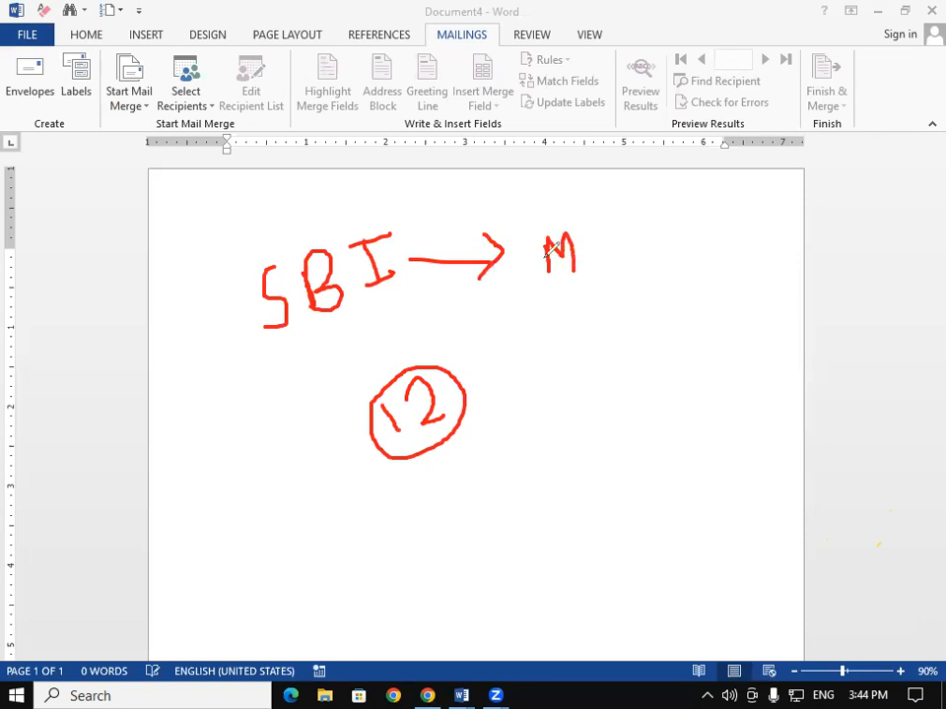
pyautogui.moveTo(515, 246); pyautogui.dragTo(515, 287)
pyautogui.moveTo(514, 246)
pyautogui.mouseDown()
pyautogui.moveTo(532, 266)
pyautogui.moveTo(516, 290)
pyautogui.mouseUp()
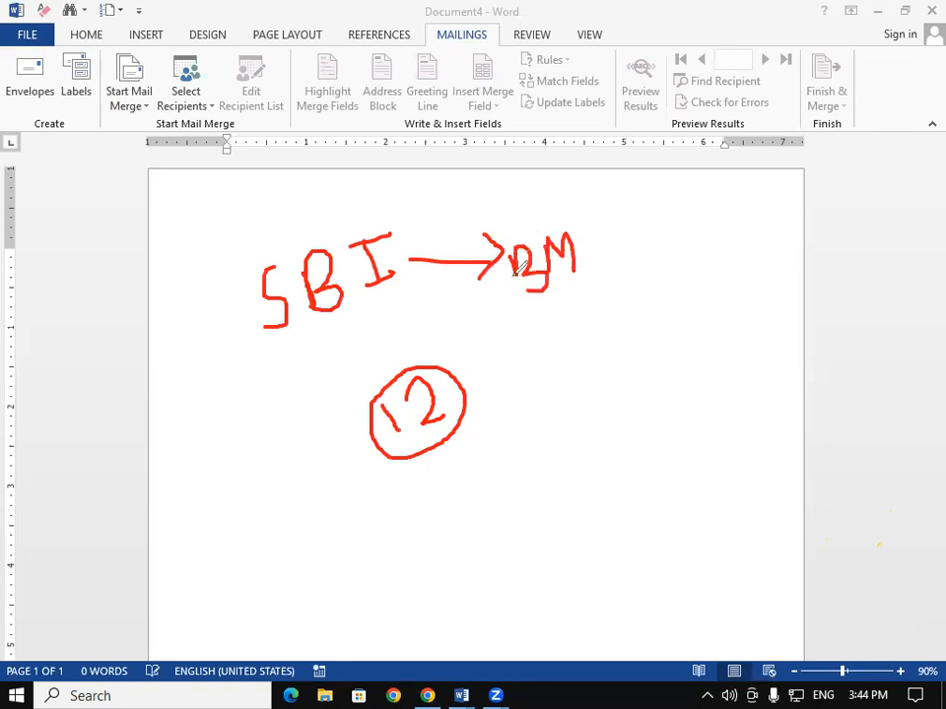
pyautogui.click(537, 257)
pyautogui.click(587, 248)
# - Double-underline B.M. and write 11 and D right of the circled 12
pyautogui.moveTo(516, 316); pyautogui.dragTo(603, 311)
pyautogui.moveTo(477, 330); pyautogui.dragTo(624, 318)
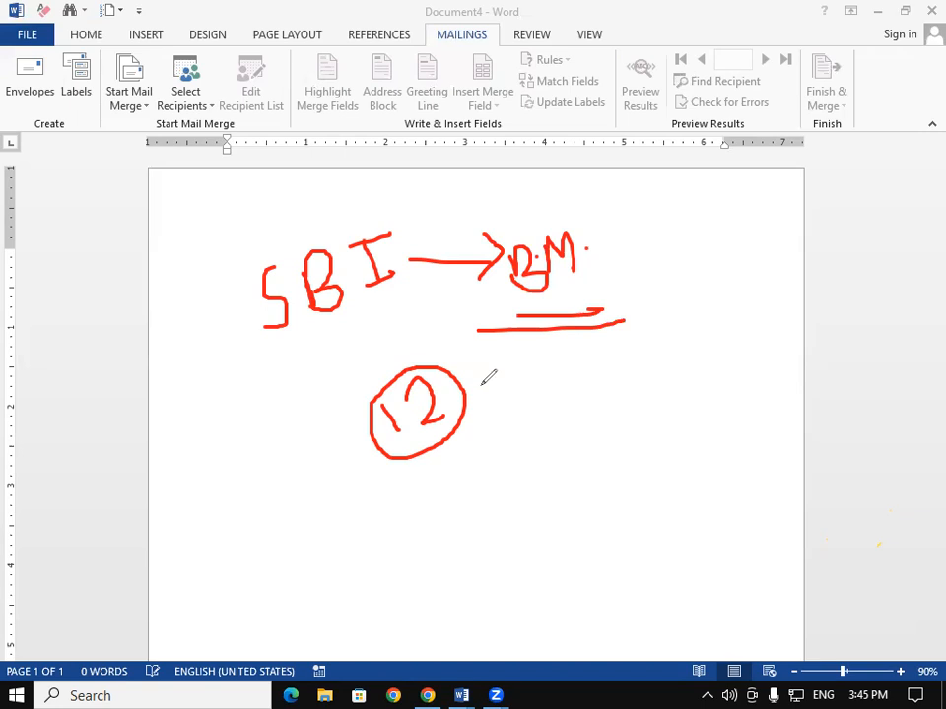
pyautogui.moveTo(558, 363)
pyautogui.mouseDown()
pyautogui.moveTo(562, 414)
pyautogui.moveTo(569, 414)
pyautogui.mouseUp()
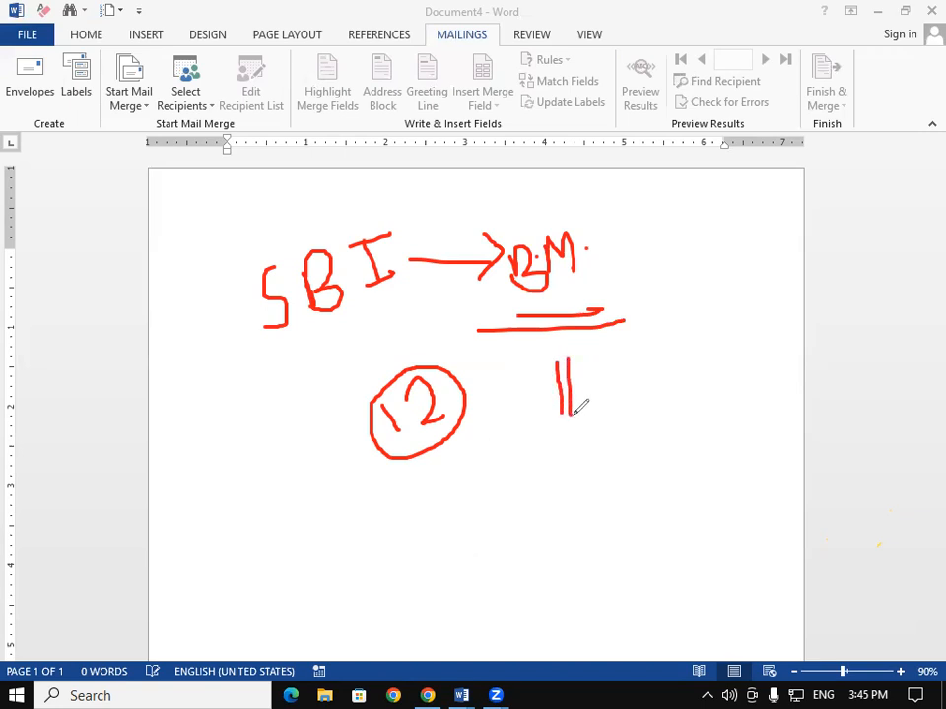
pyautogui.moveTo(643, 357)
pyautogui.mouseDown()
pyautogui.moveTo(644, 384)
pyautogui.moveTo(666, 353)
pyautogui.moveTo(637, 391)
pyautogui.mouseUp()
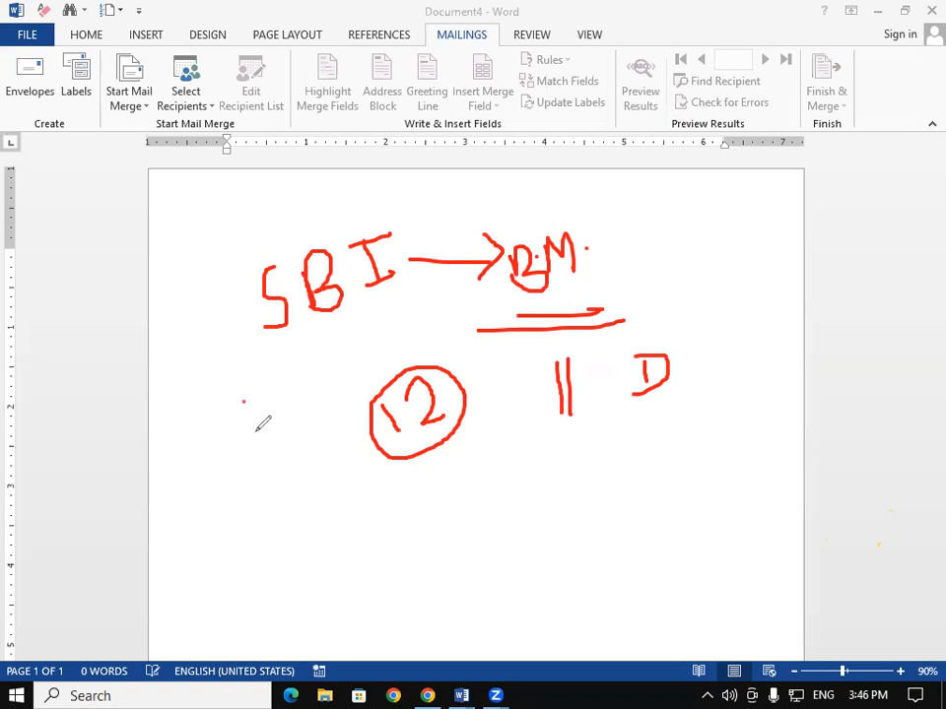
# - Handwrite an E with a small m left of the circled 12
pyautogui.moveTo(244, 400); pyautogui.dragTo(261, 449)
pyautogui.moveTo(245, 398)
pyautogui.mouseDown()
pyautogui.moveTo(284, 387)
pyautogui.moveTo(286, 416)
pyautogui.moveTo(316, 432)
pyautogui.mouseUp()
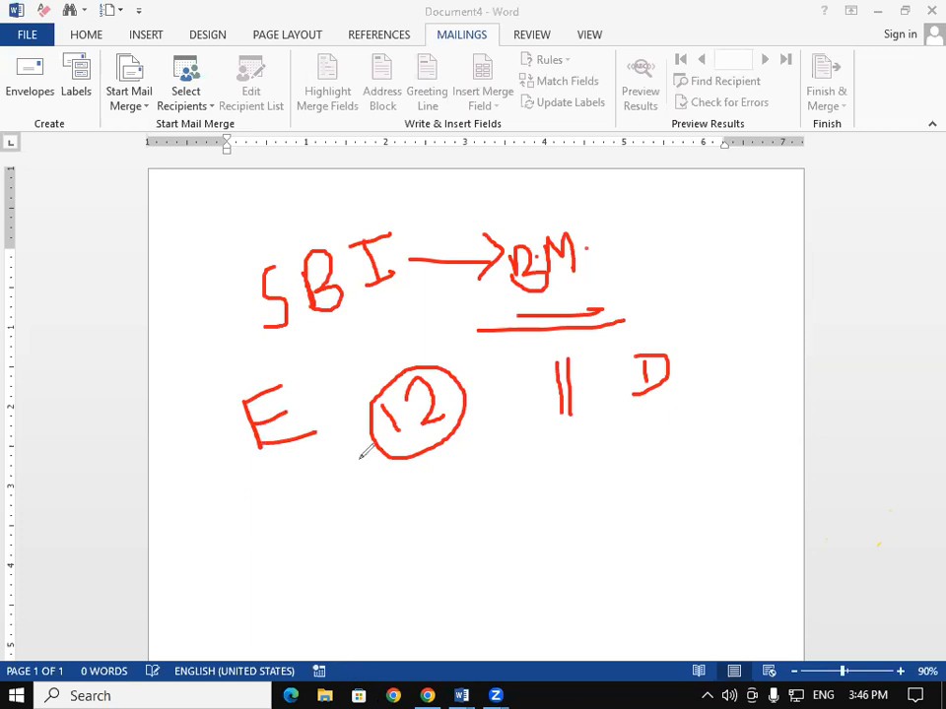
pyautogui.moveTo(300, 404); pyautogui.dragTo(315, 398)
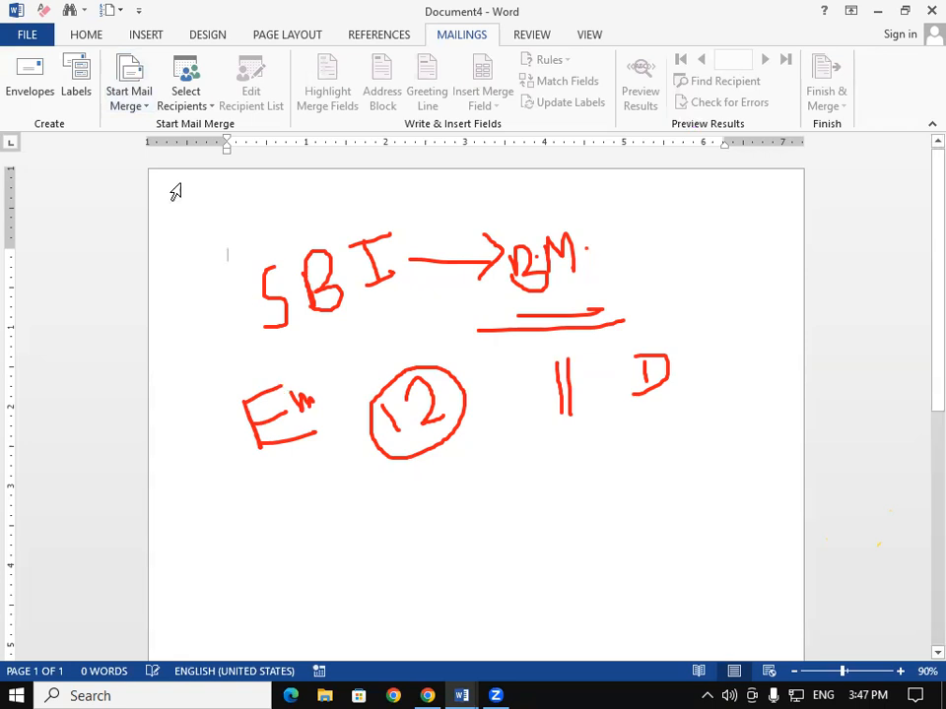
pyautogui.click(138, 115)
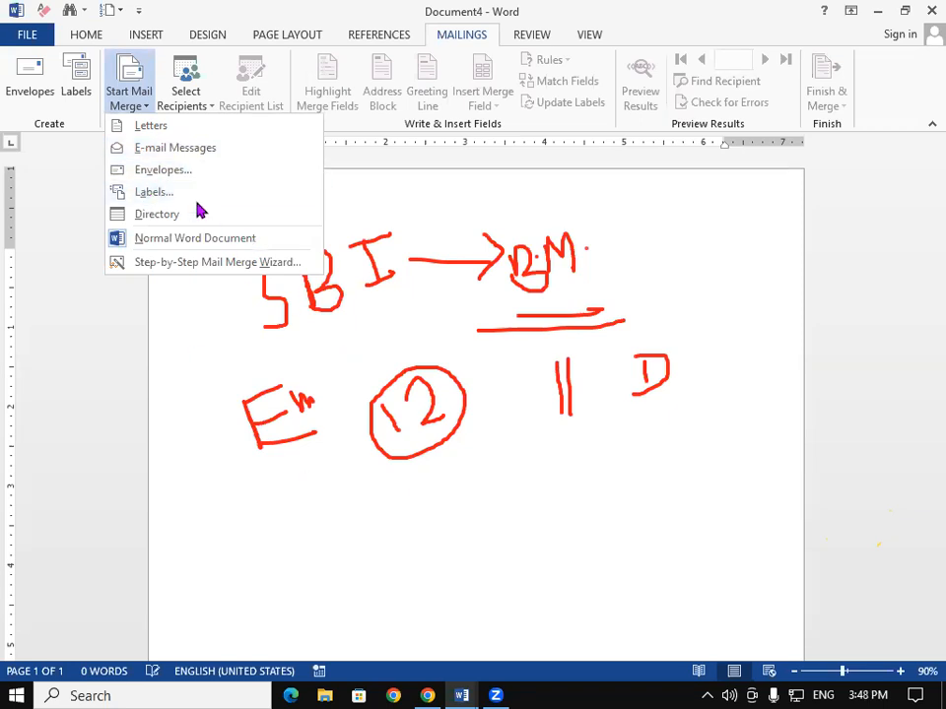
# - Choose Letters as the mail merge document type
pyautogui.click(145, 133)
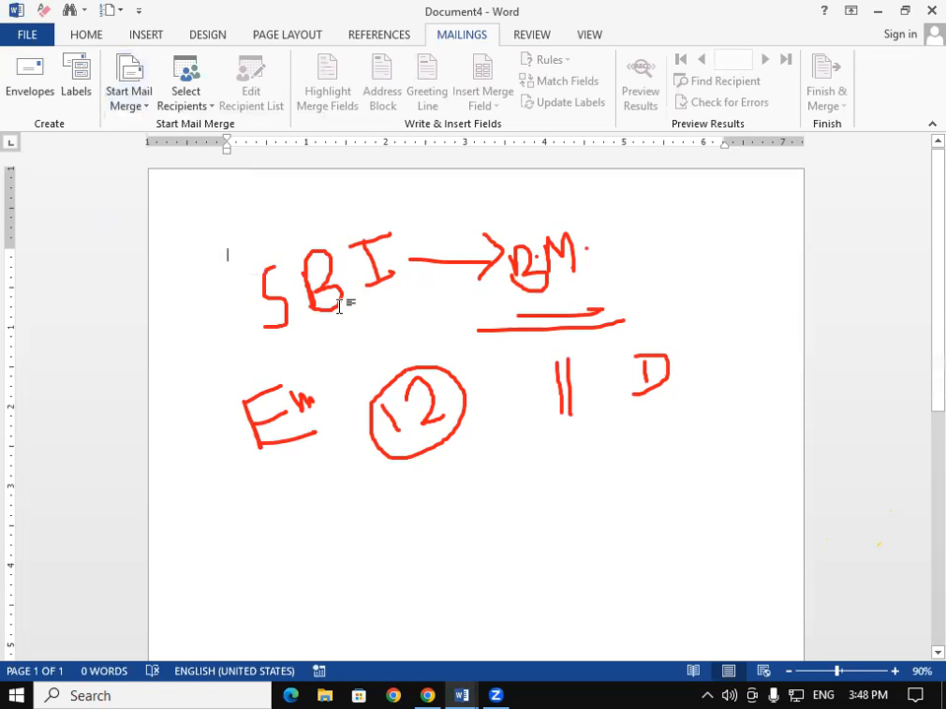
# - Try Use an Existing List twice, closing Select Data Source each time without picking a file
pyautogui.click(180, 107)
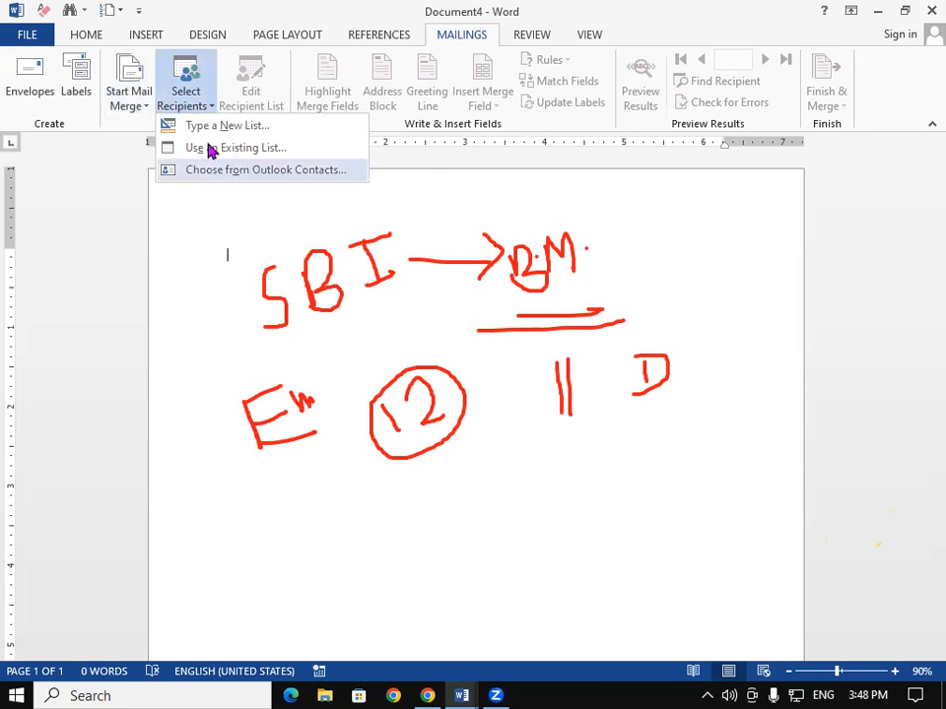
pyautogui.click(258, 147)
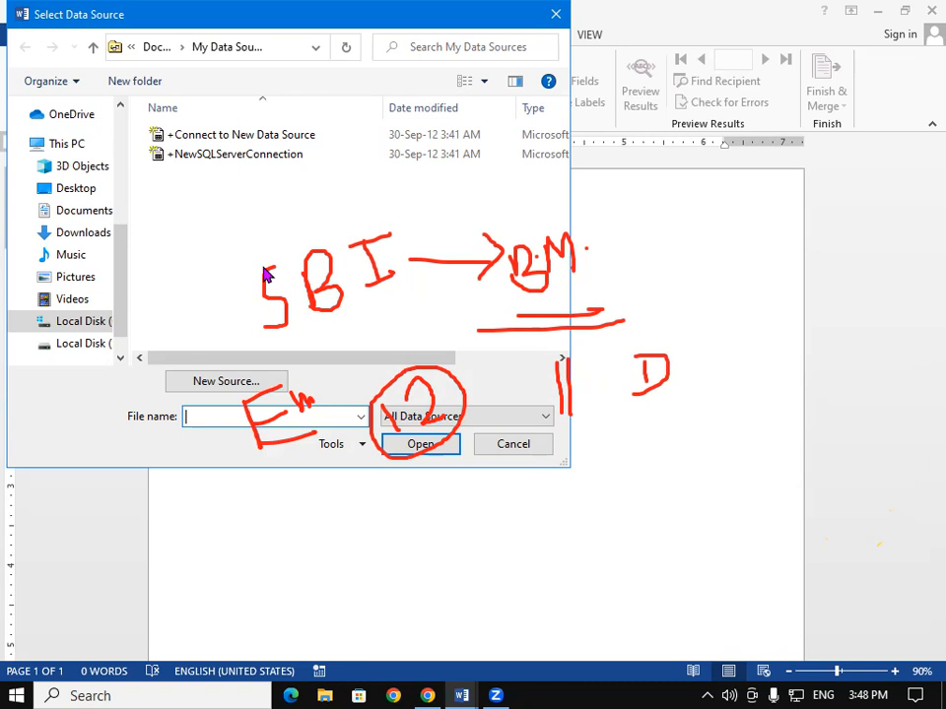
pyautogui.click(559, 19)
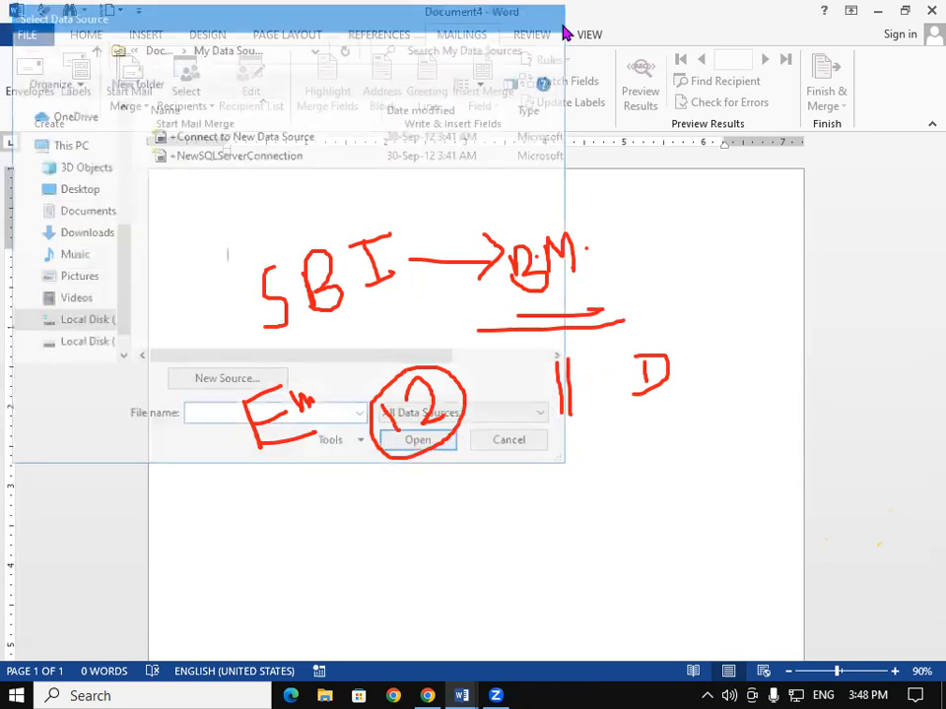
pyautogui.click(190, 103)
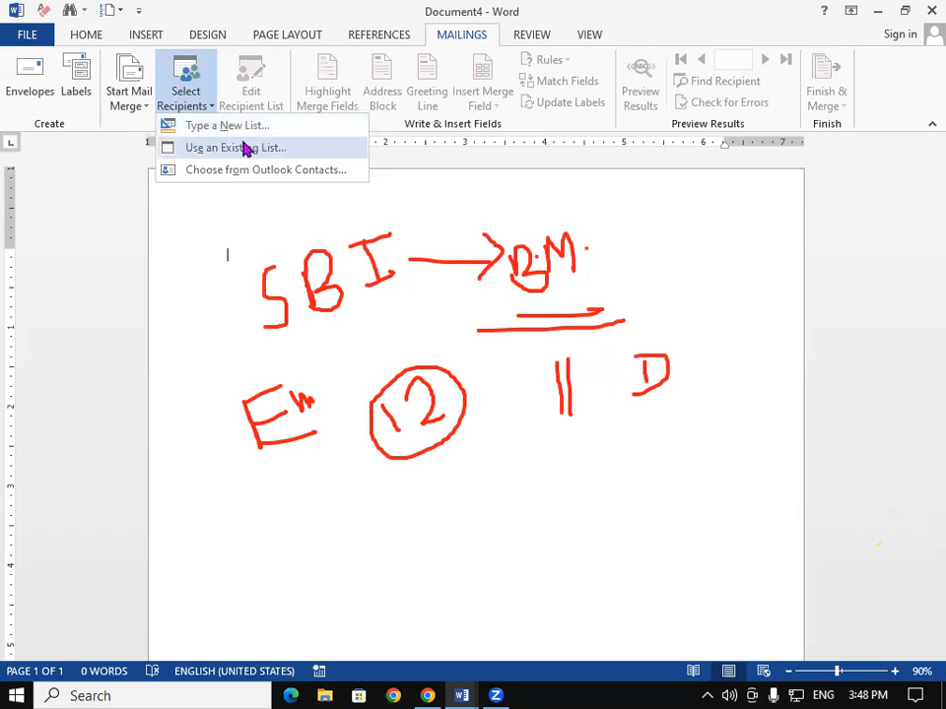
pyautogui.click(244, 148)
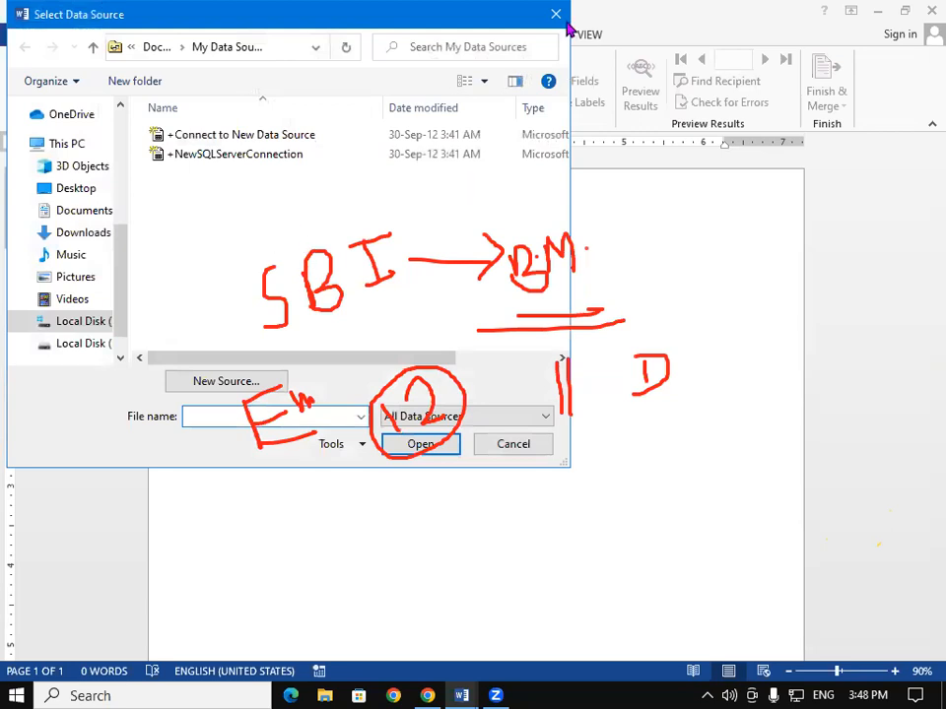
pyautogui.click(557, 16)
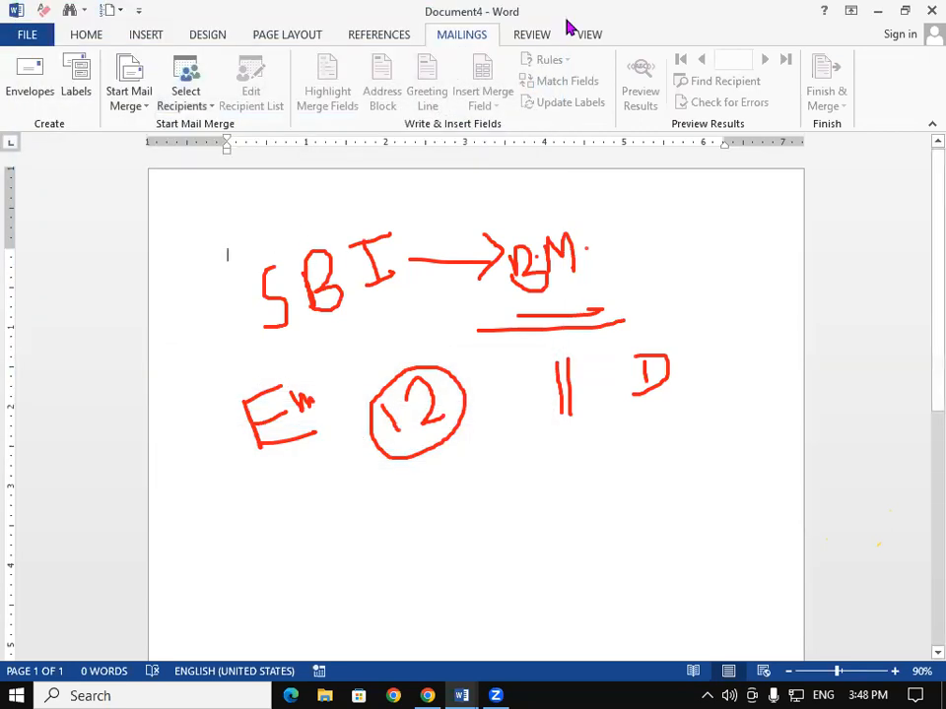
# - Try Outlook Contacts as recipients, dismiss the Choose Profile prompt, and reopen Select Recipients
pyautogui.click(184, 106)
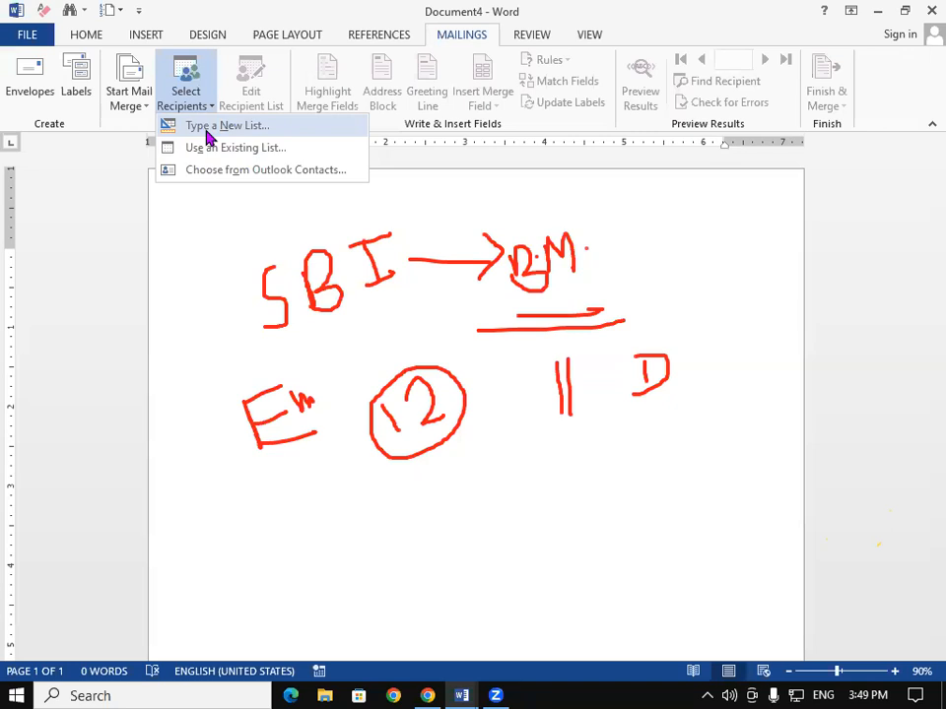
pyautogui.click(237, 174)
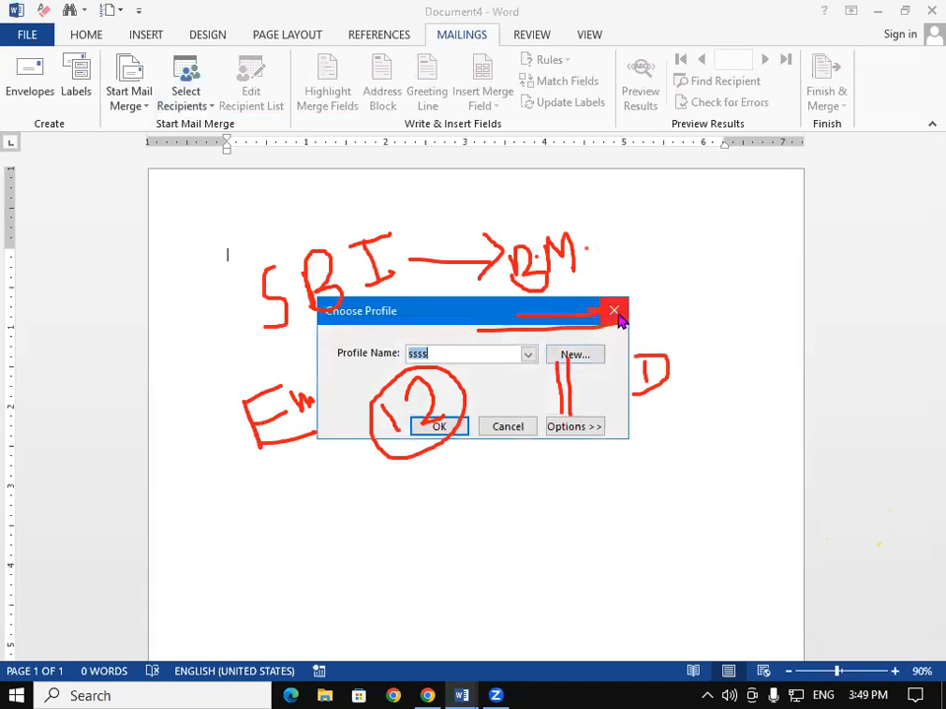
pyautogui.click(616, 315)
pyautogui.click(207, 101)
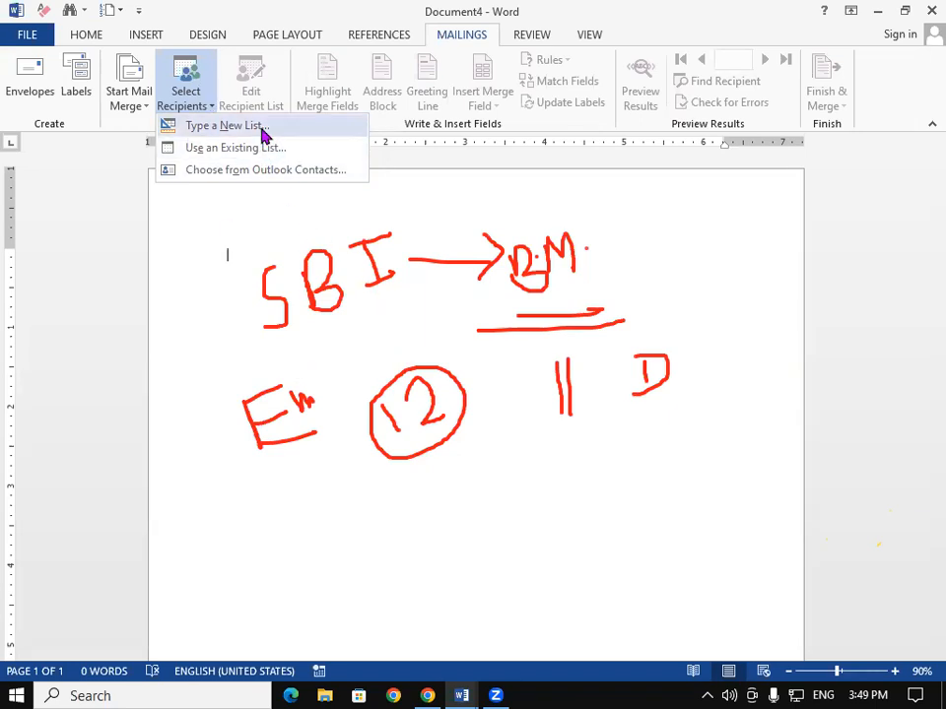
# - Start a new address list and widen its dialog to show Title through ZIP Code
pyautogui.click(225, 127)
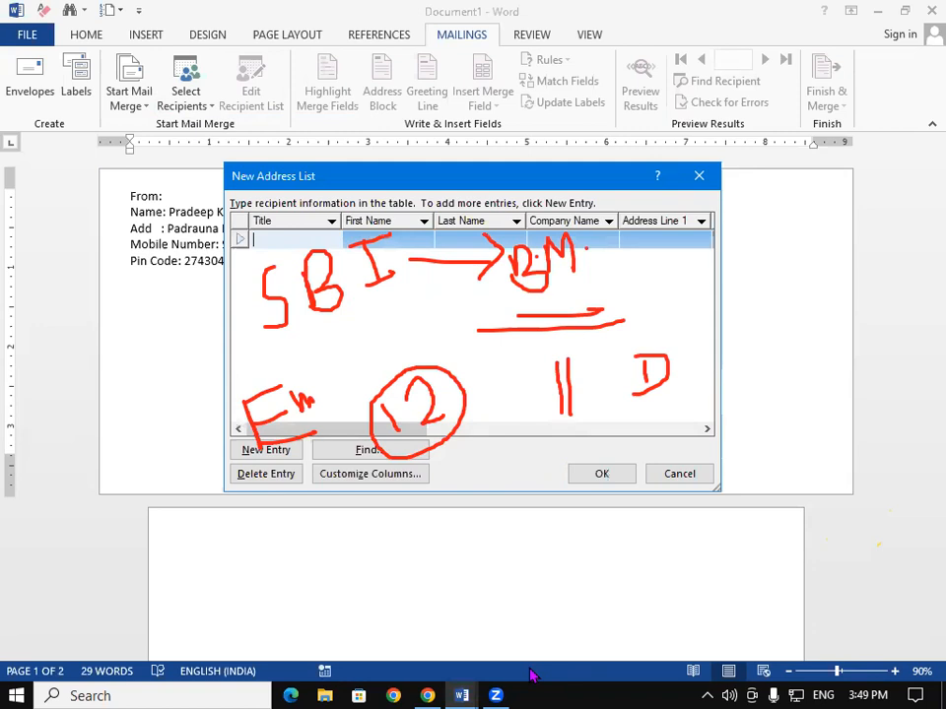
pyautogui.click(627, 161)
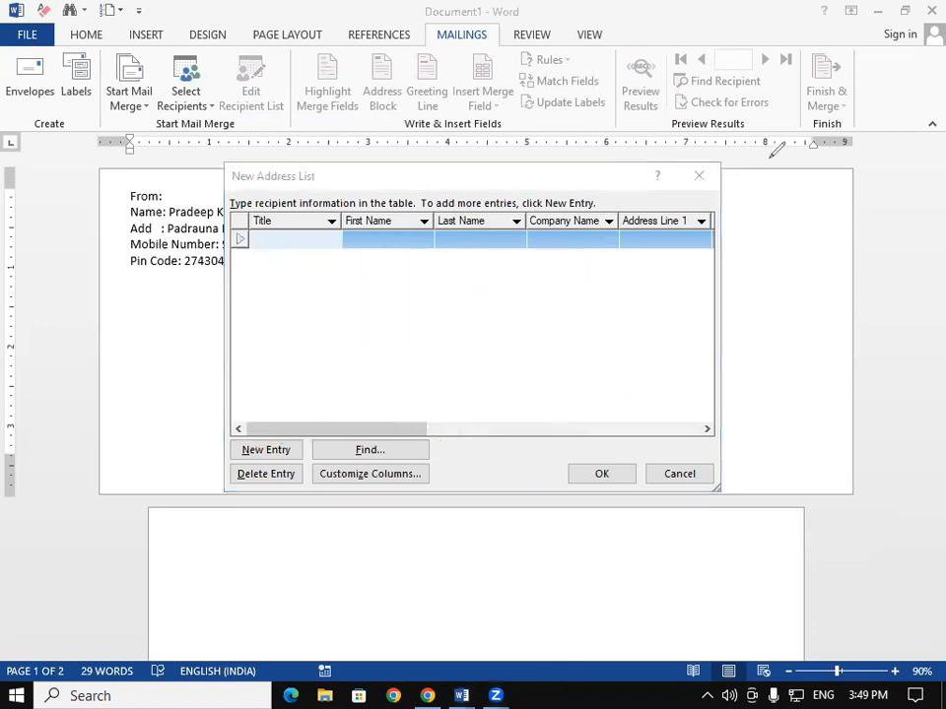
pyautogui.click(789, 101)
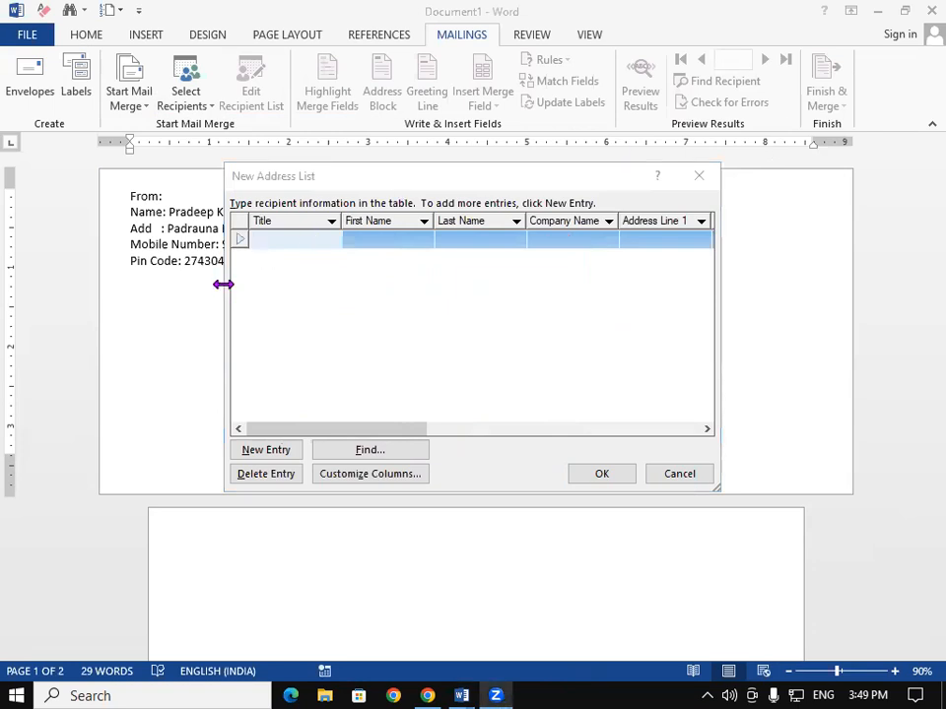
pyautogui.moveTo(223, 284); pyautogui.dragTo(68, 251)
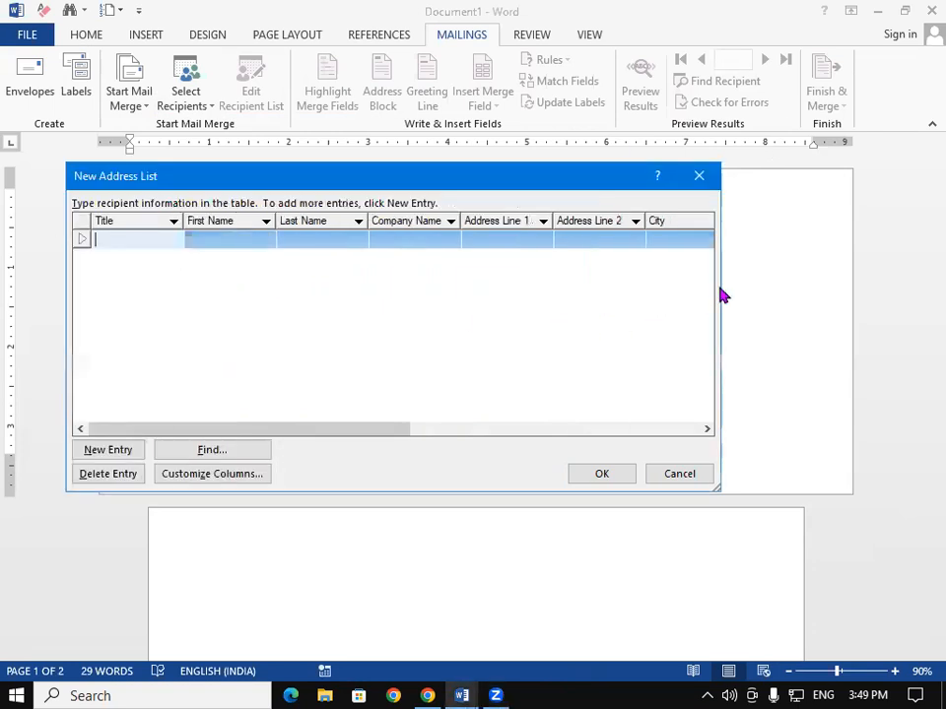
pyautogui.moveTo(722, 275); pyautogui.dragTo(904, 282)
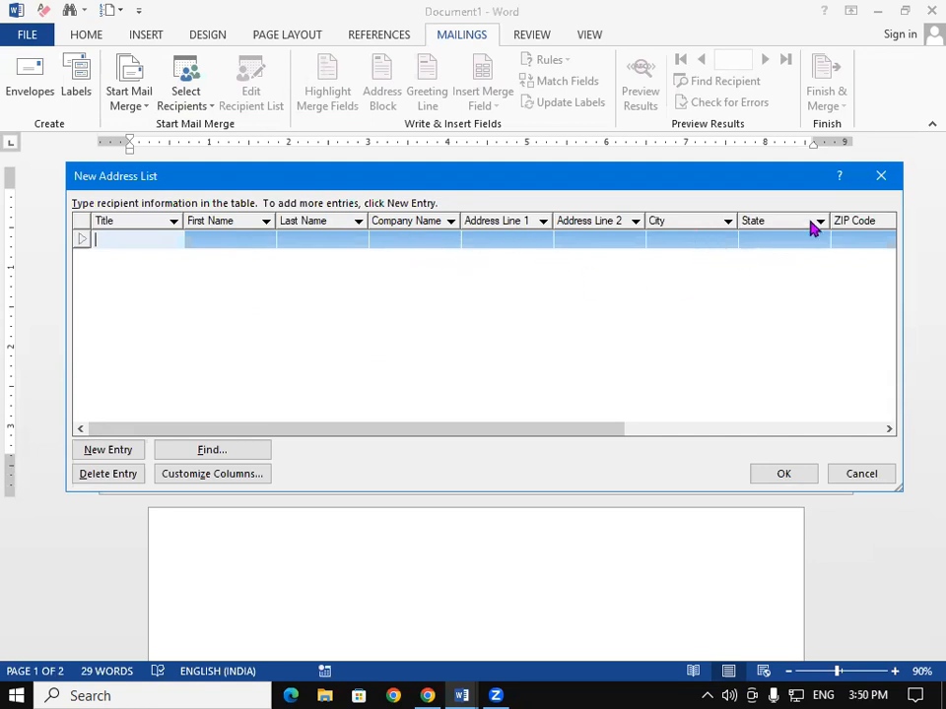
pyautogui.moveTo(559, 430); pyautogui.dragTo(149, 235)
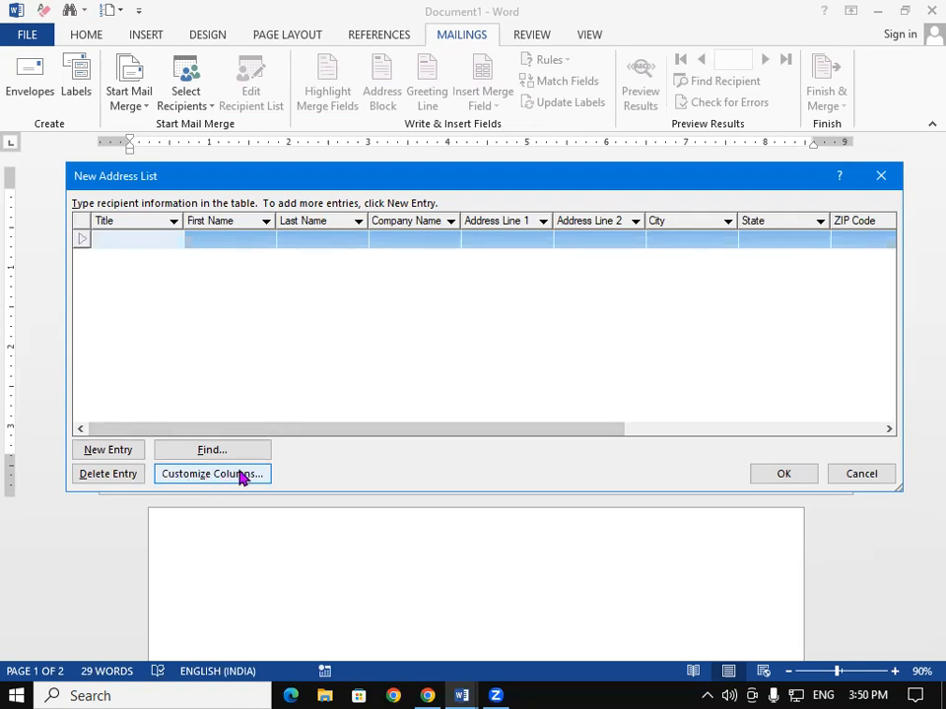
# - Rename the ZIP Code field to Pin Code
pyautogui.click(242, 477)
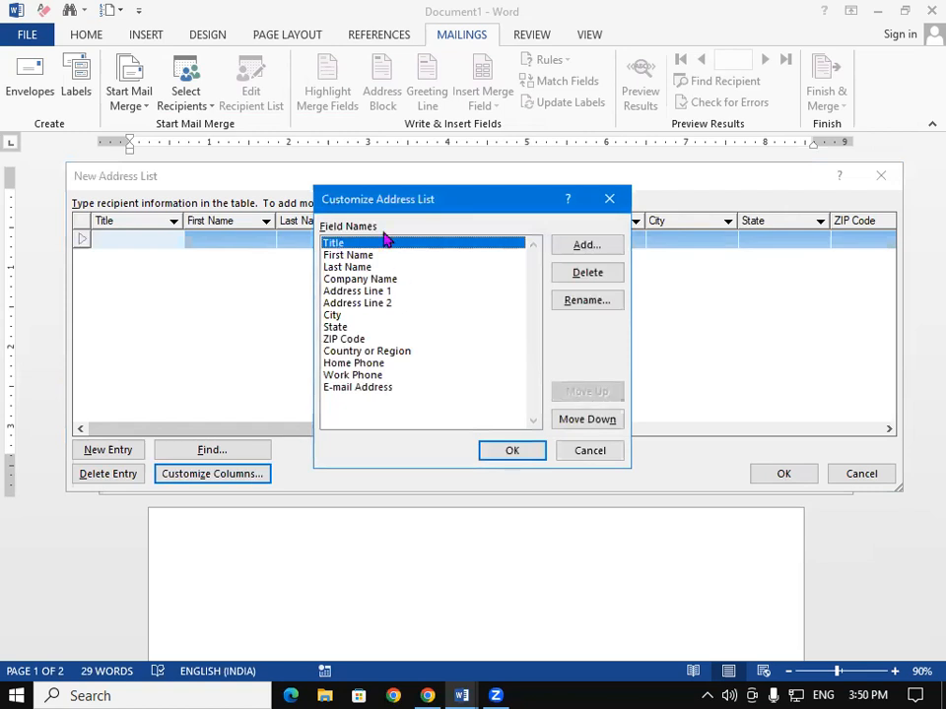
pyautogui.click(351, 339)
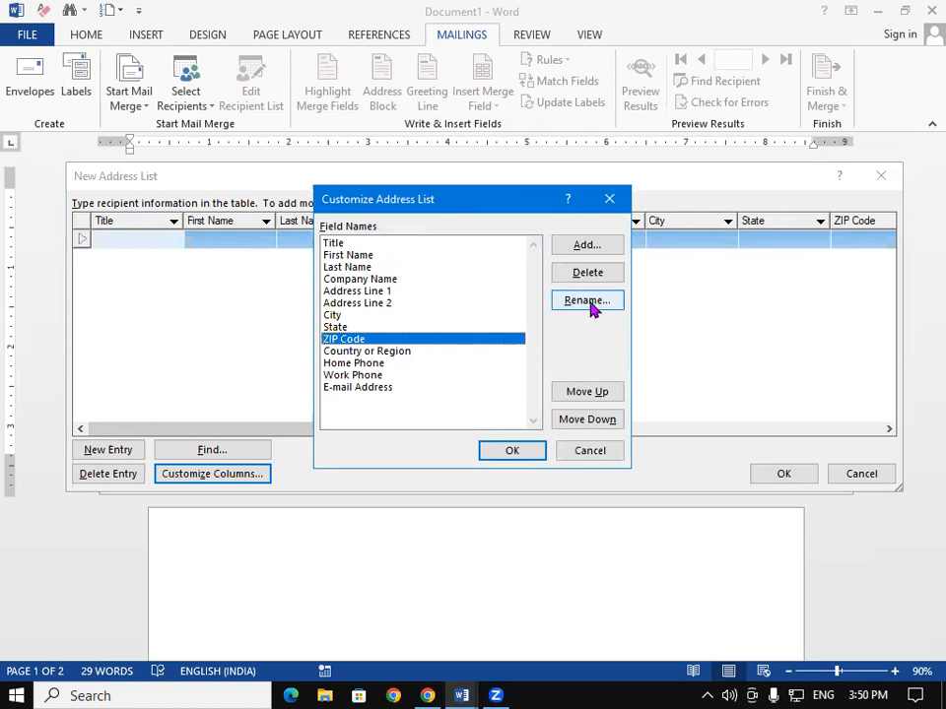
pyautogui.click(590, 301)
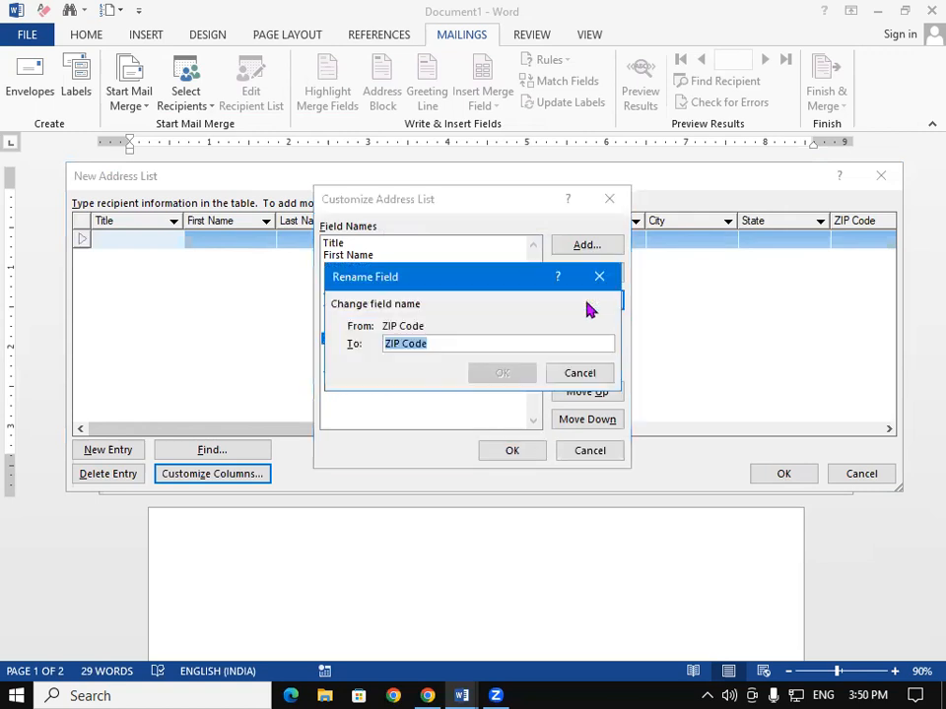
pyautogui.click(392, 340)
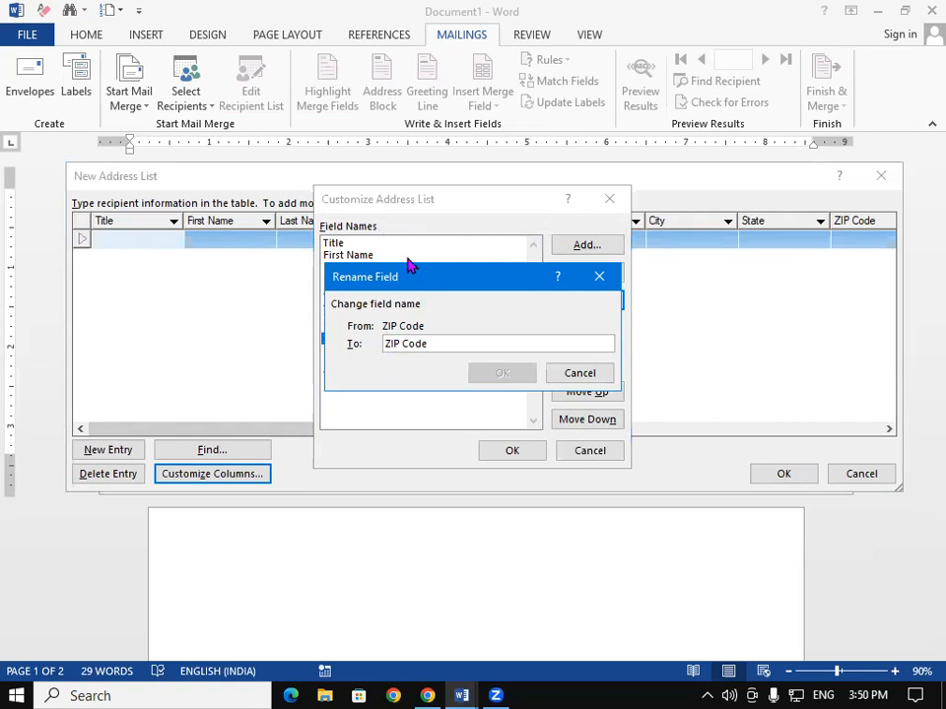
pyautogui.press('Delete')
pyautogui.press('Delete')
pyautogui.press('Right')
pyautogui.write('in')
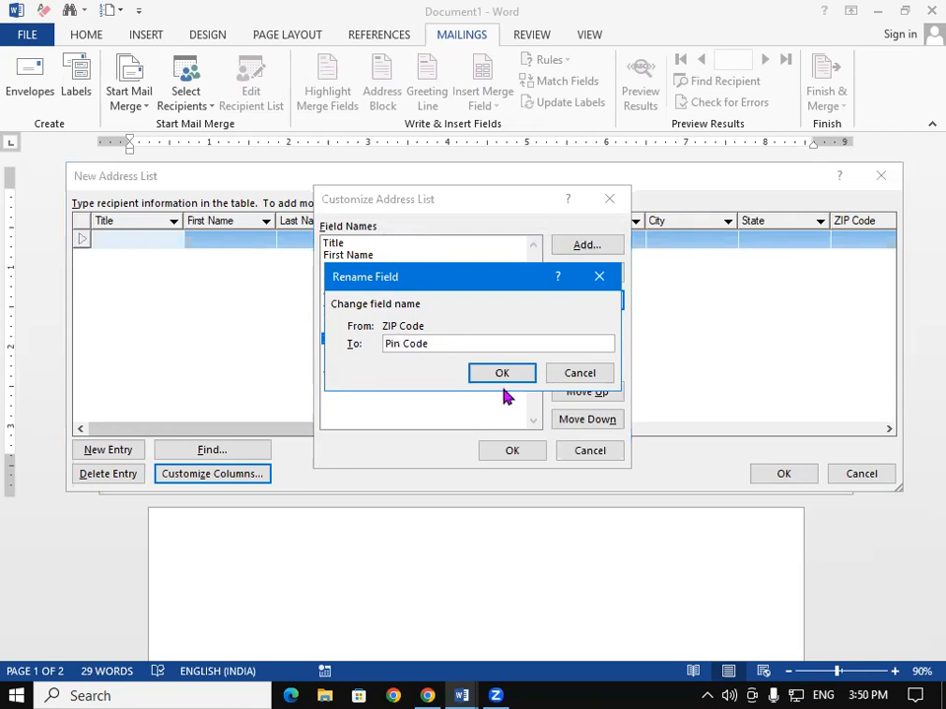
pyautogui.click(520, 375)
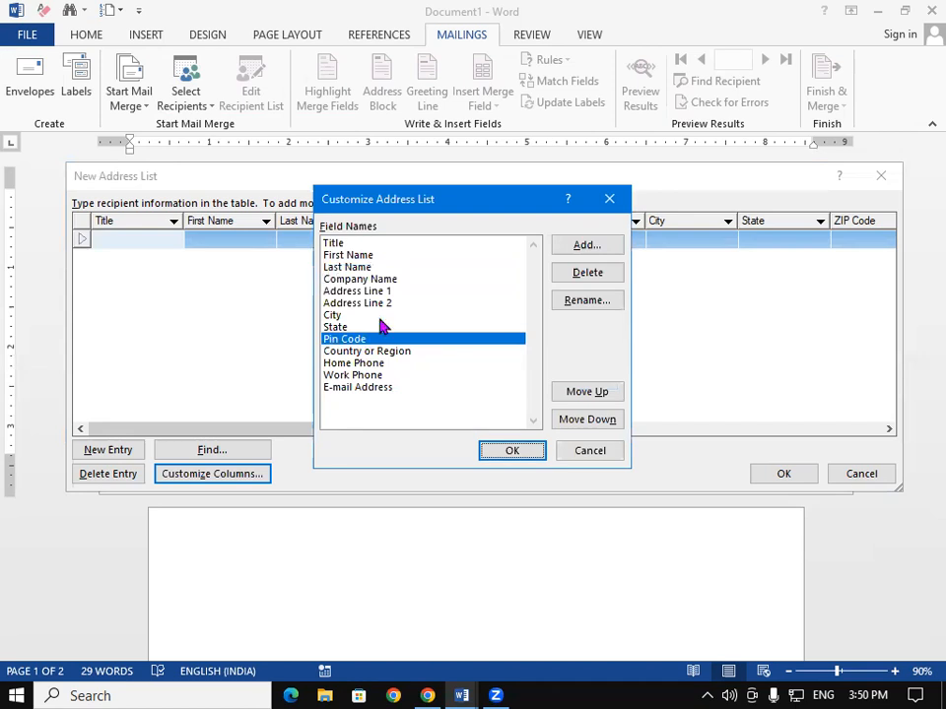
# - Delete the Address Line 1 field and rename Address Line 2 to Address
pyautogui.click(380, 304)
pyautogui.click(380, 292)
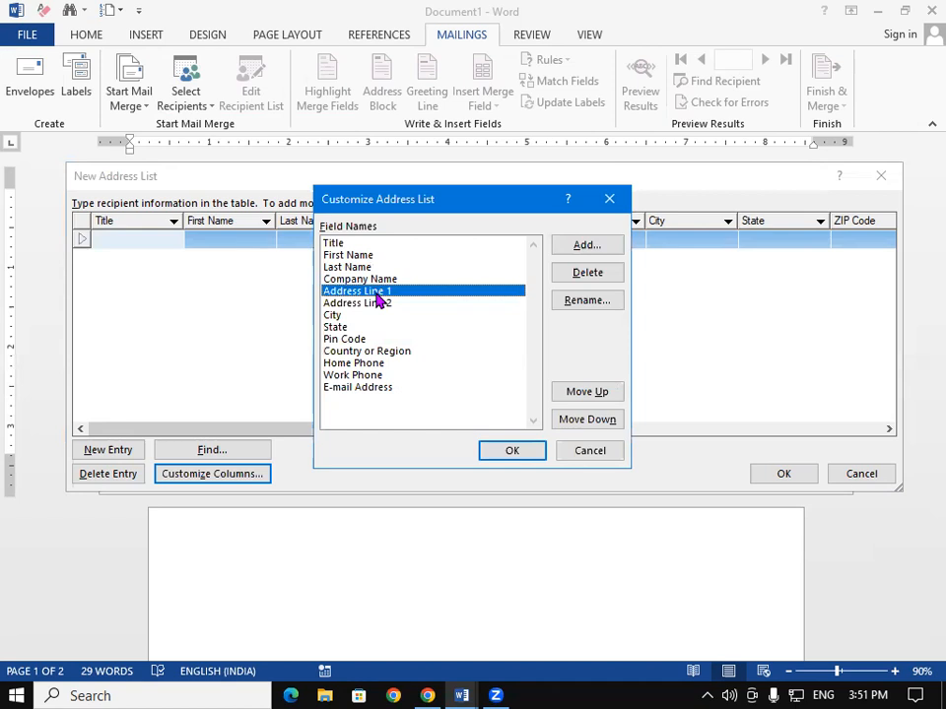
pyautogui.click(591, 276)
pyautogui.click(455, 404)
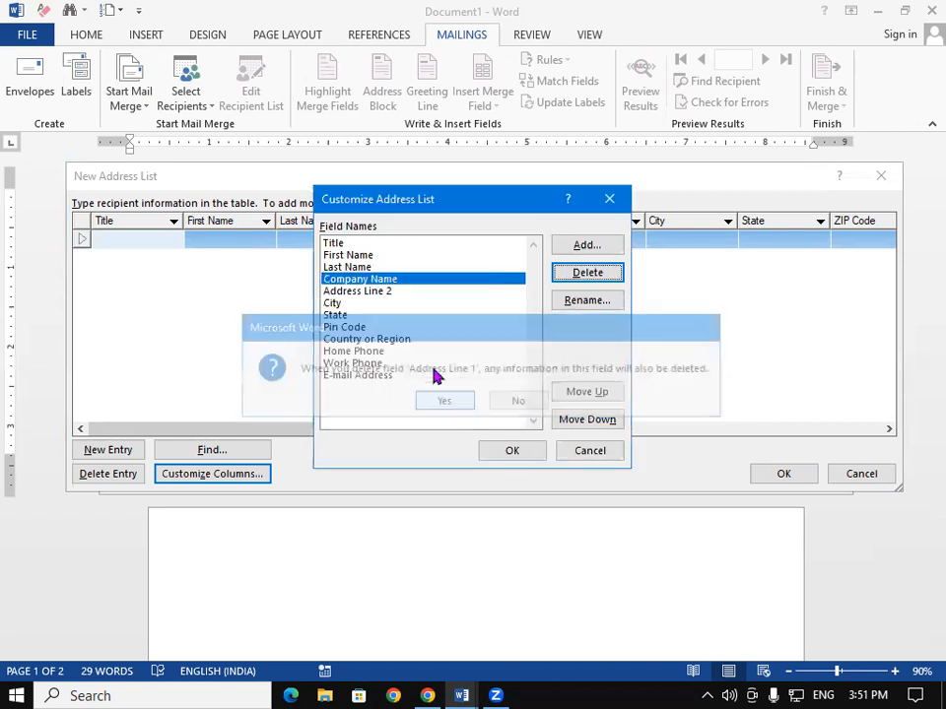
pyautogui.click(378, 294)
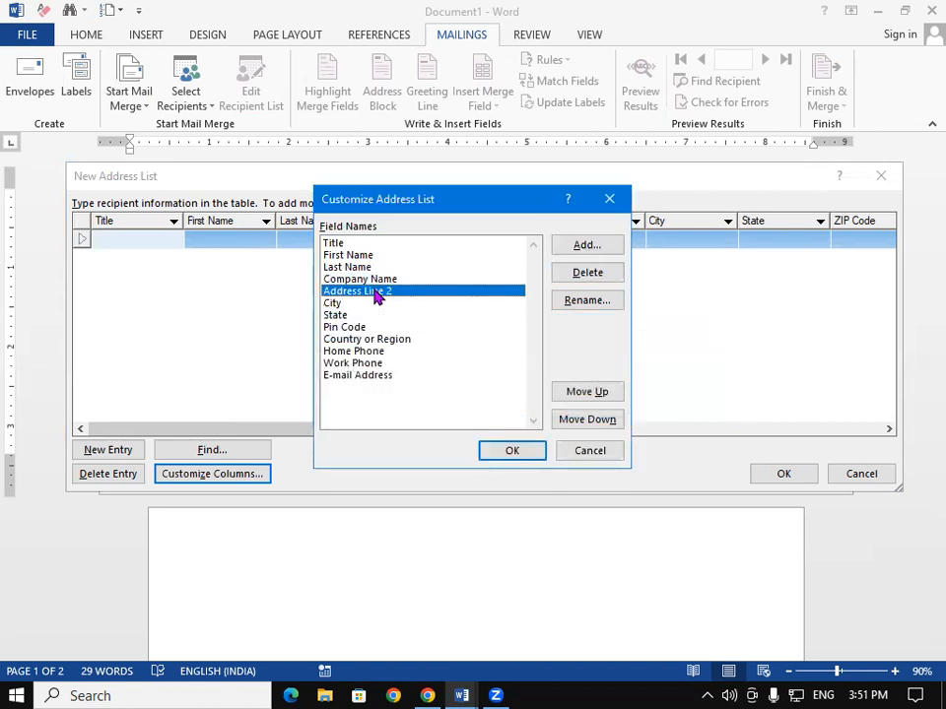
pyautogui.click(589, 301)
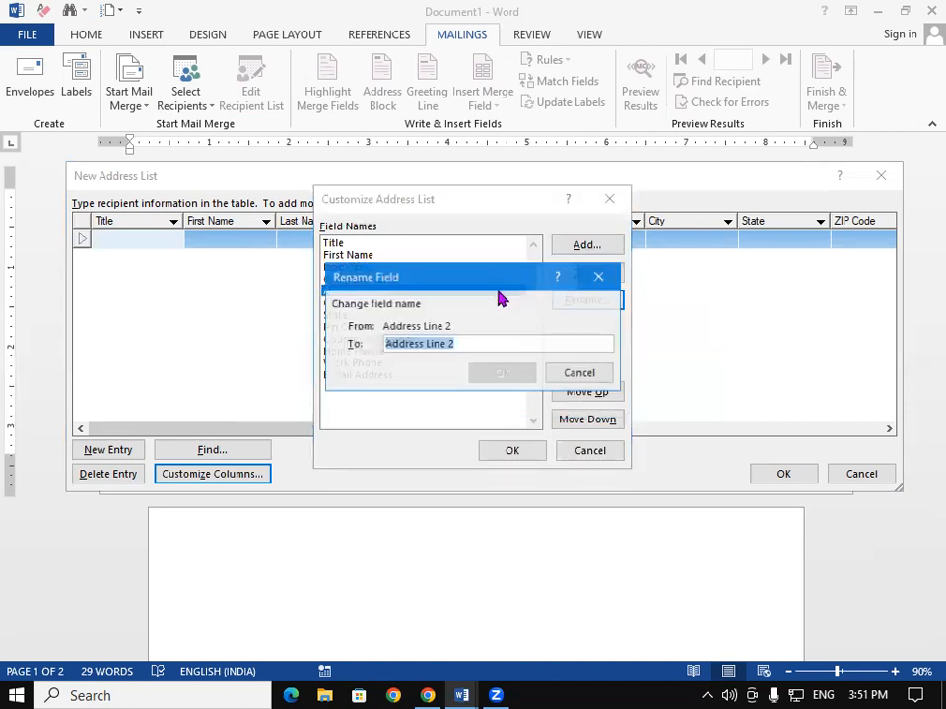
pyautogui.click(478, 345)
pyautogui.press('BackSpace')
pyautogui.press('BackSpace')
pyautogui.press('BackSpace')
pyautogui.press('BackSpace')
pyautogui.press('BackSpace')
pyautogui.press('BackSpace')
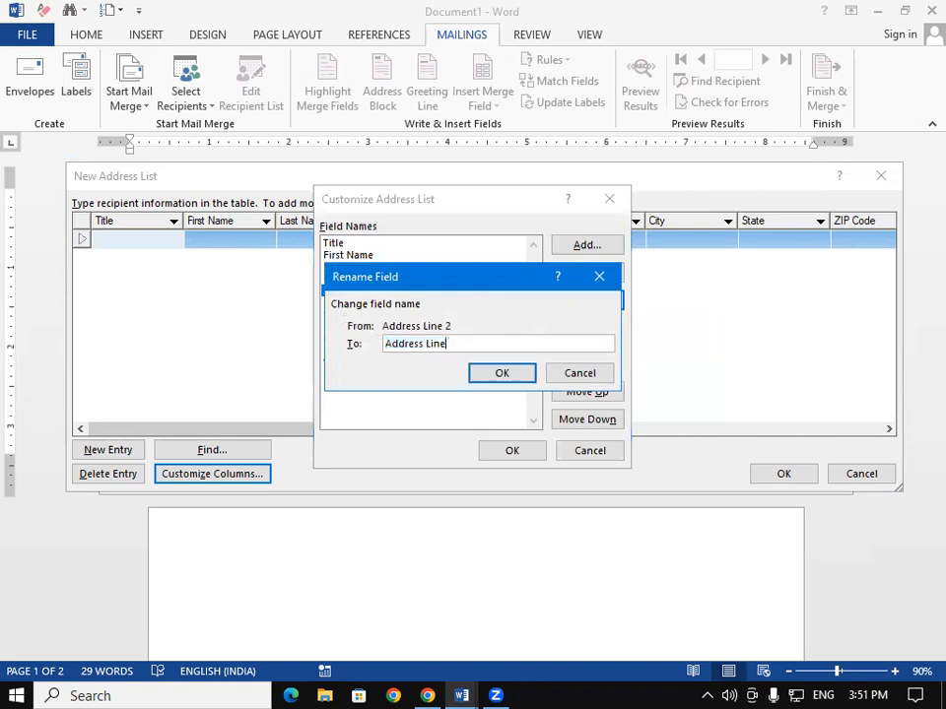
pyautogui.click(496, 377)
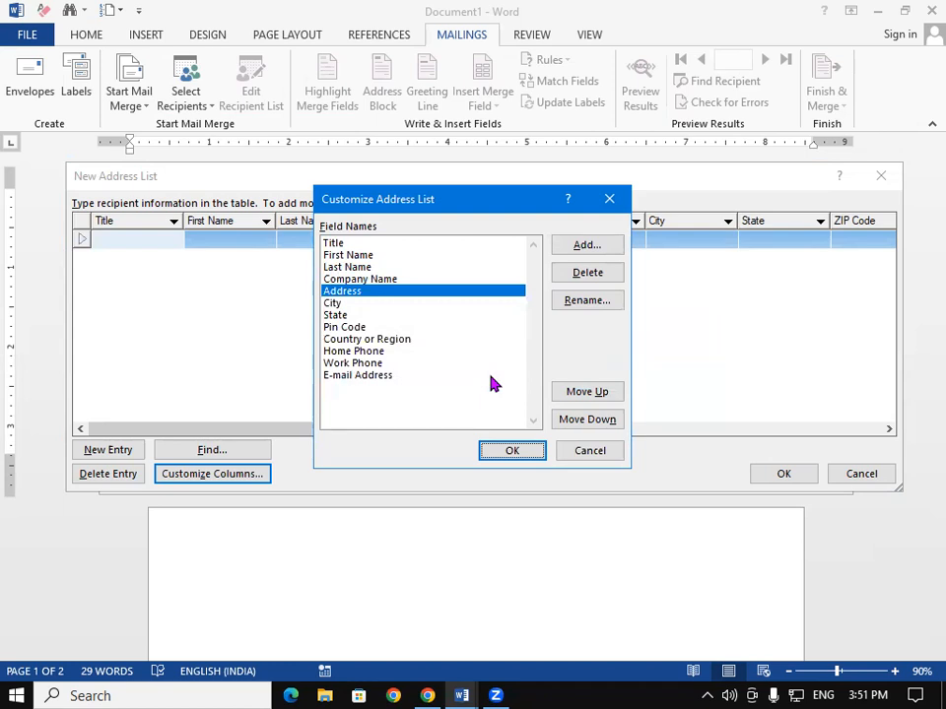
# - Delete the Work Phone field and rename Home Phone to Mobile Number
pyautogui.click(363, 353)
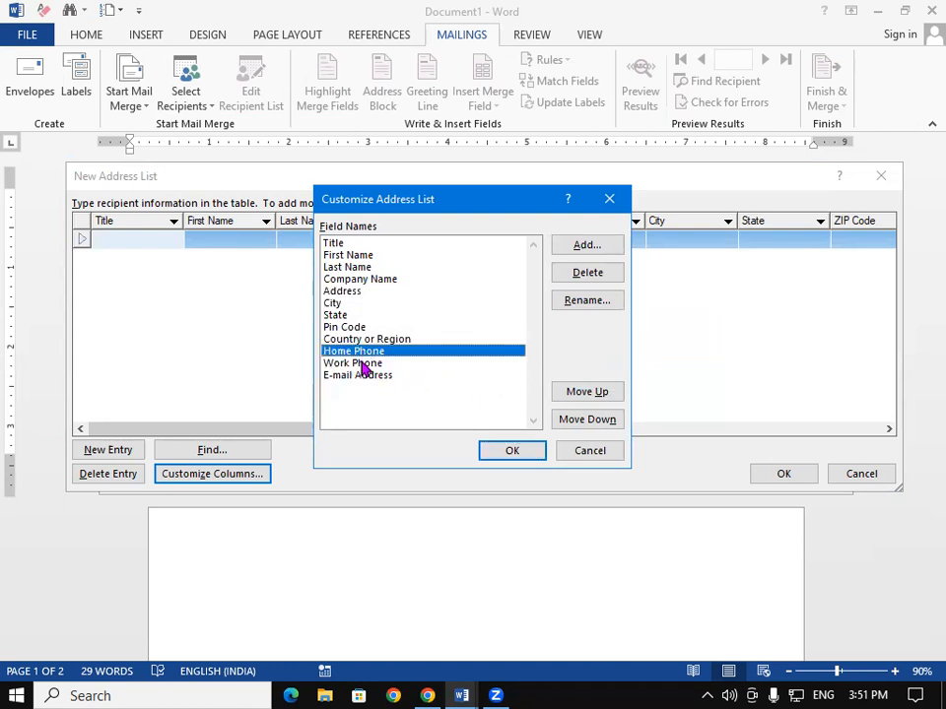
pyautogui.click(364, 365)
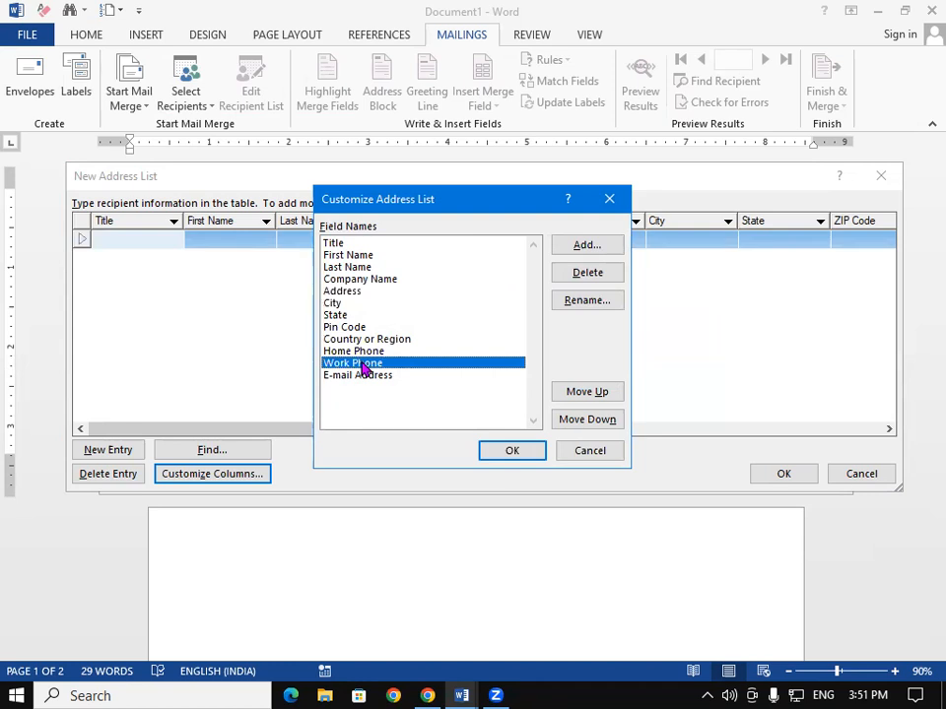
pyautogui.click(585, 276)
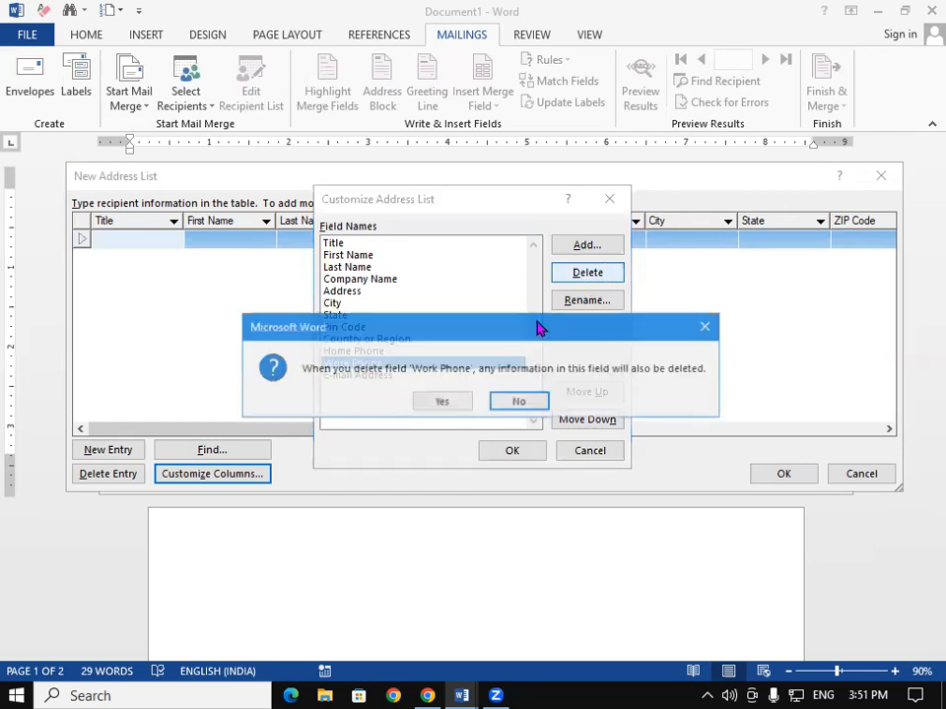
pyautogui.click(440, 403)
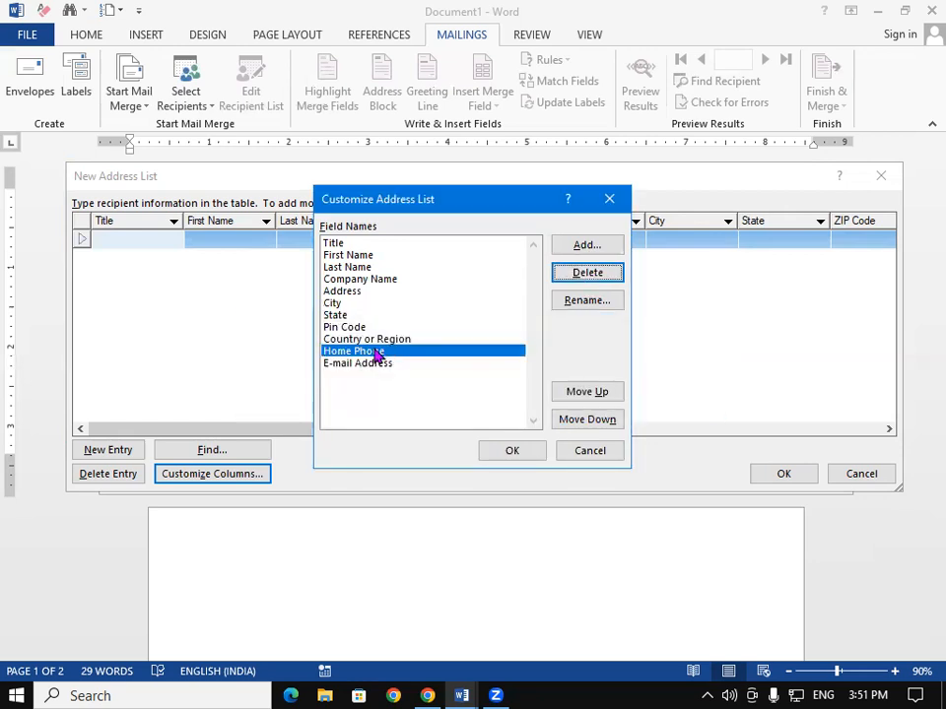
pyautogui.click(593, 302)
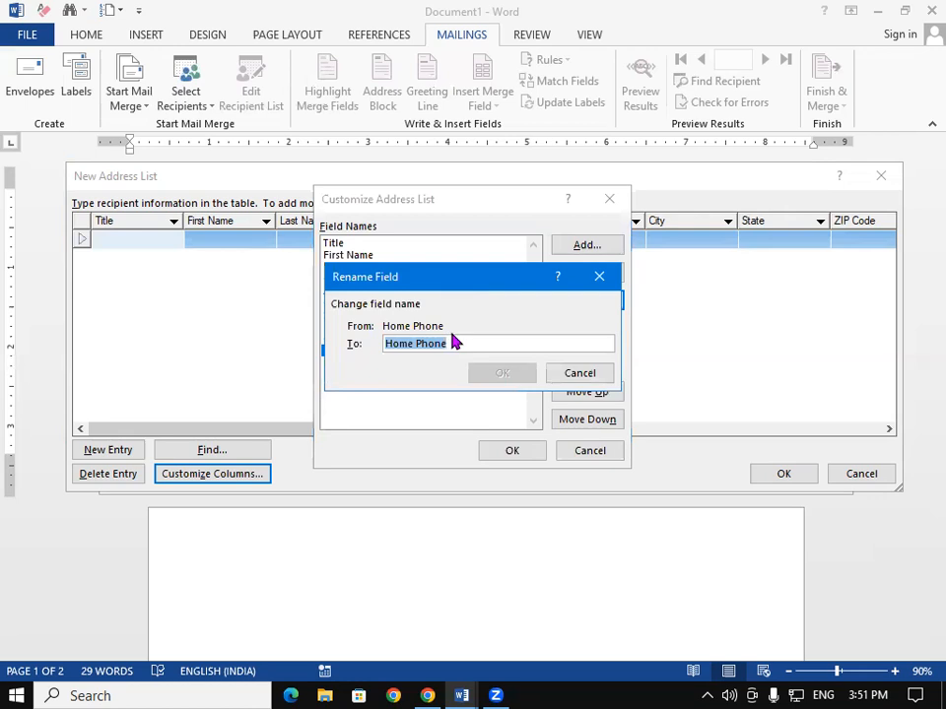
pyautogui.write('Mobile Number')
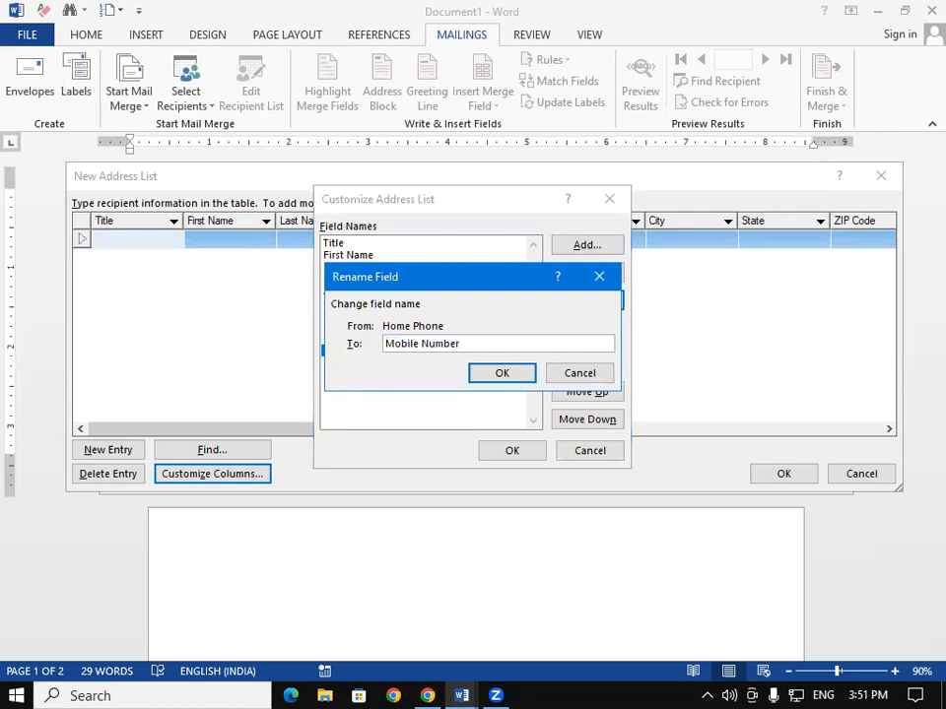
pyautogui.click(487, 376)
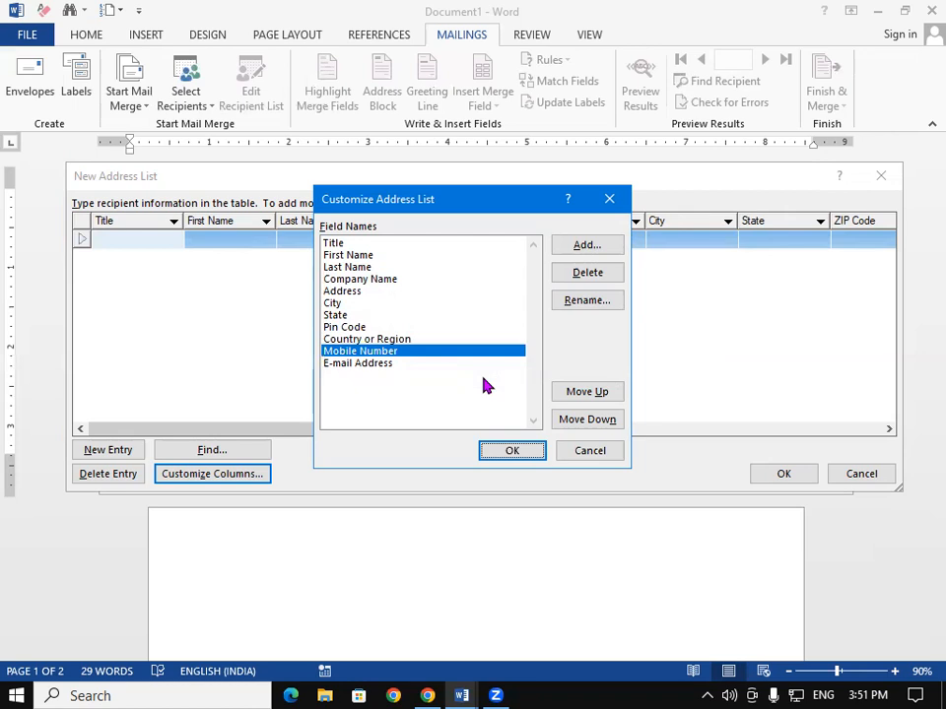
pyautogui.click(400, 366)
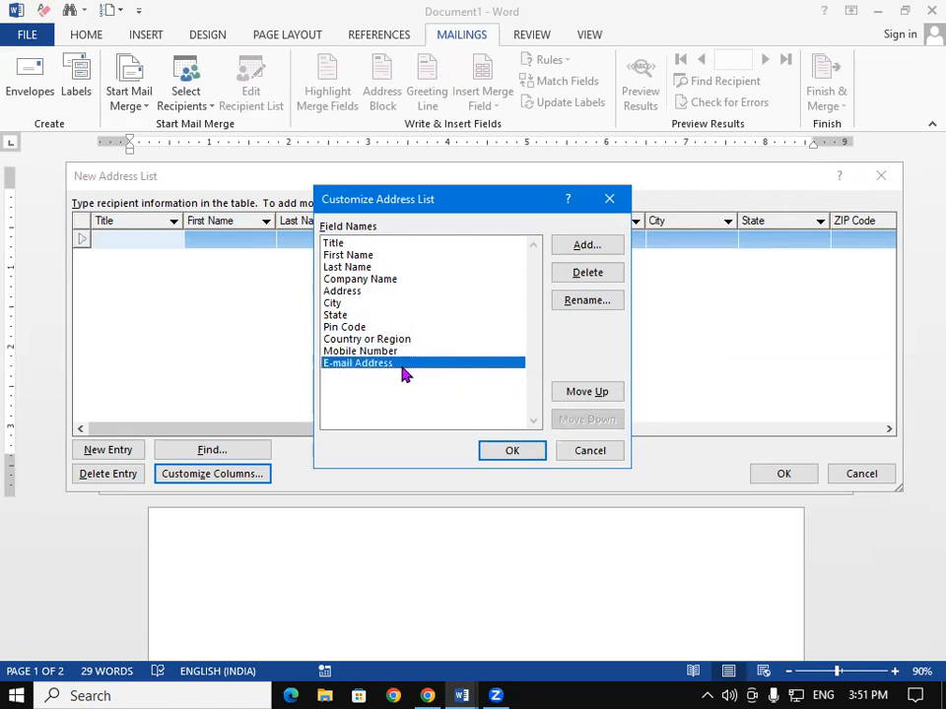
pyautogui.click(380, 339)
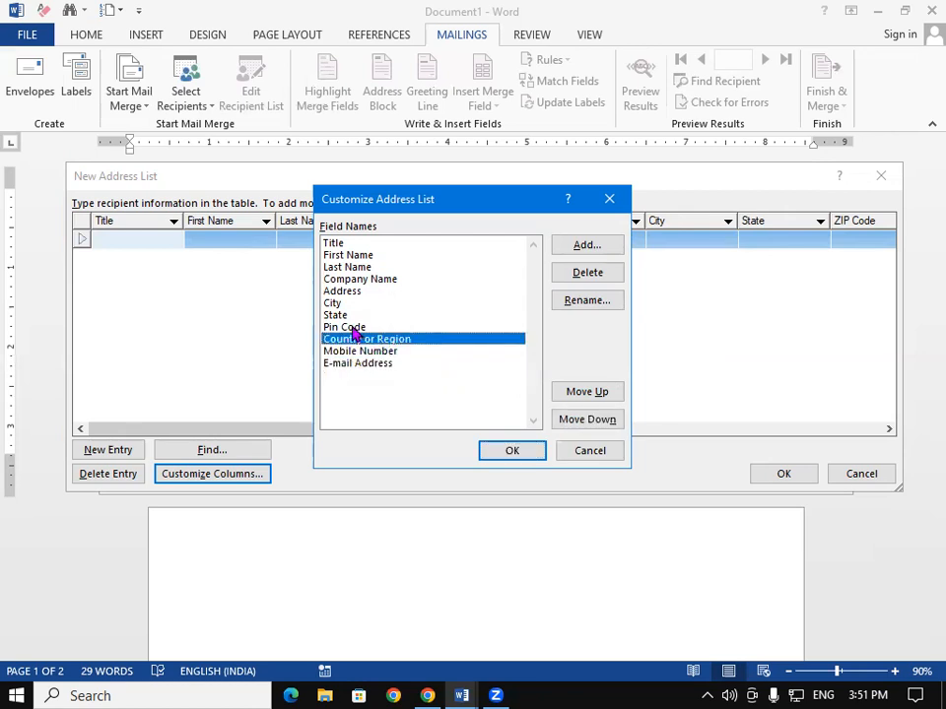
pyautogui.click(357, 328)
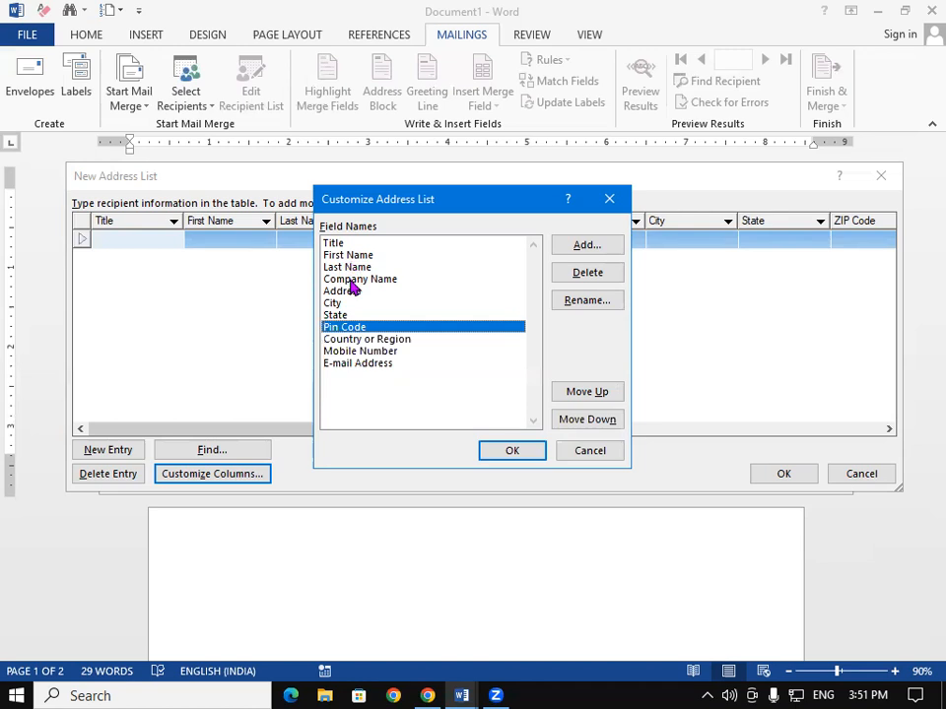
# - Enter the first recipient's title MR, first and last name, and company SBI
pyautogui.click(512, 453)
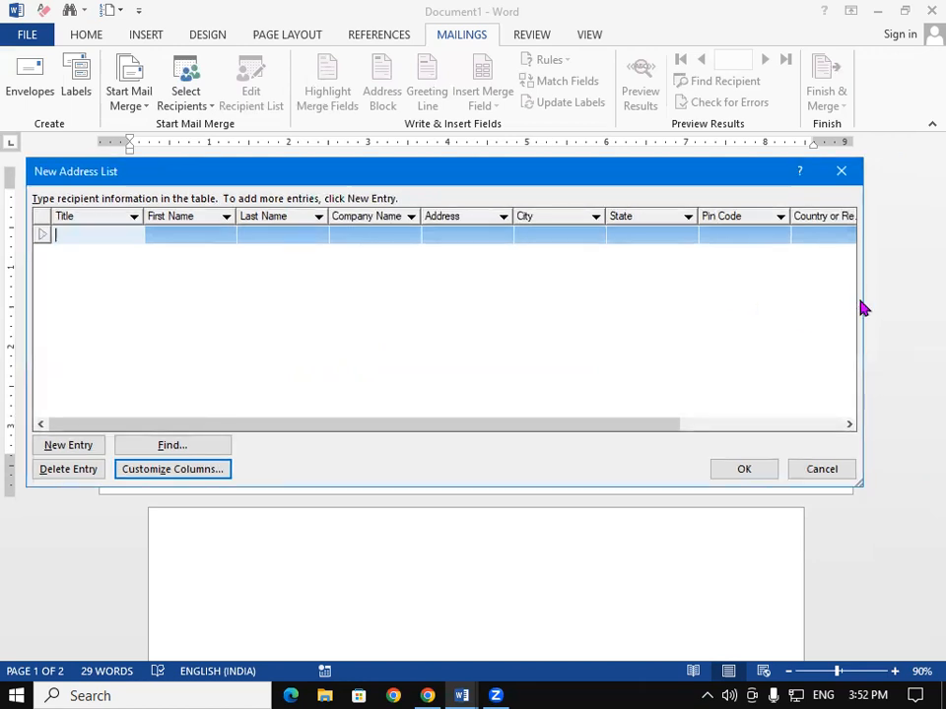
pyautogui.moveTo(866, 293); pyautogui.dragTo(914, 294)
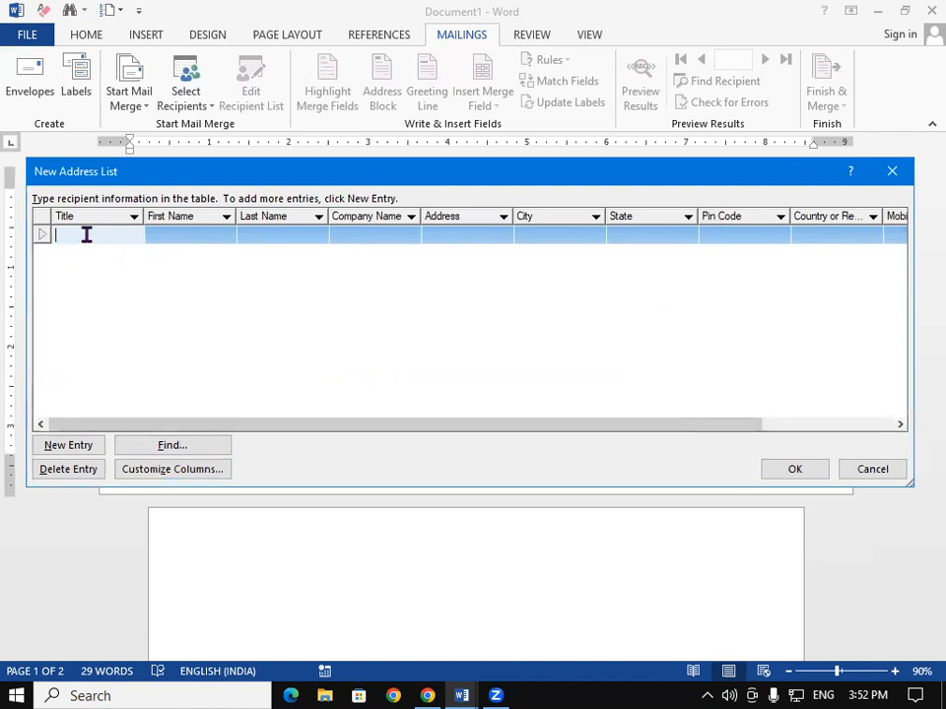
pyautogui.write('MR')
pyautogui.press('Tab')
pyautogui.press('Tab')
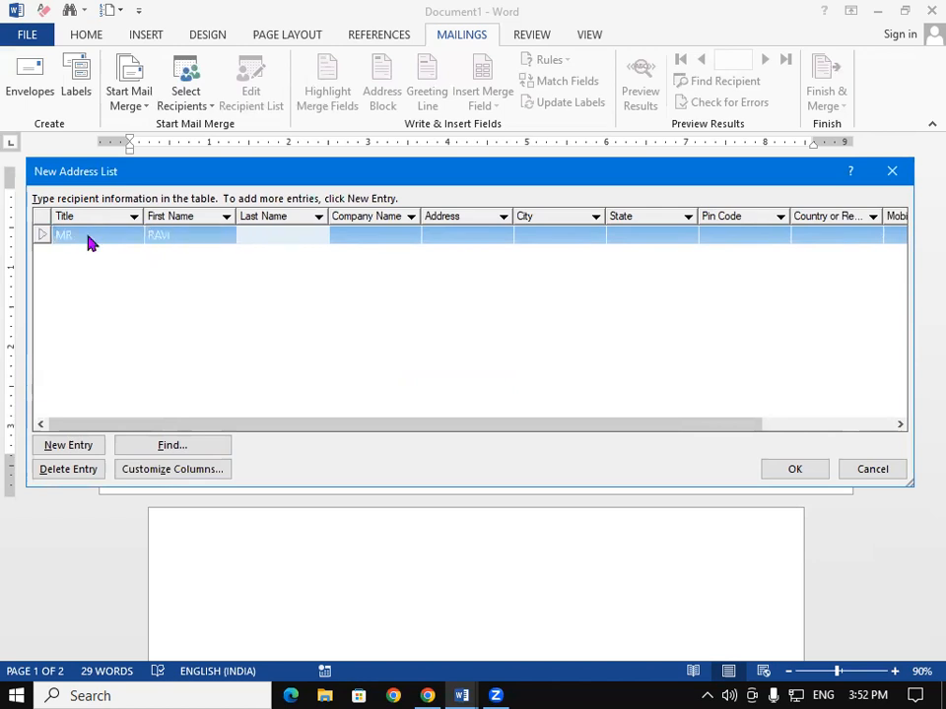
pyautogui.press('Tab')
pyautogui.write('SBI')
pyautogui.press('Tab')
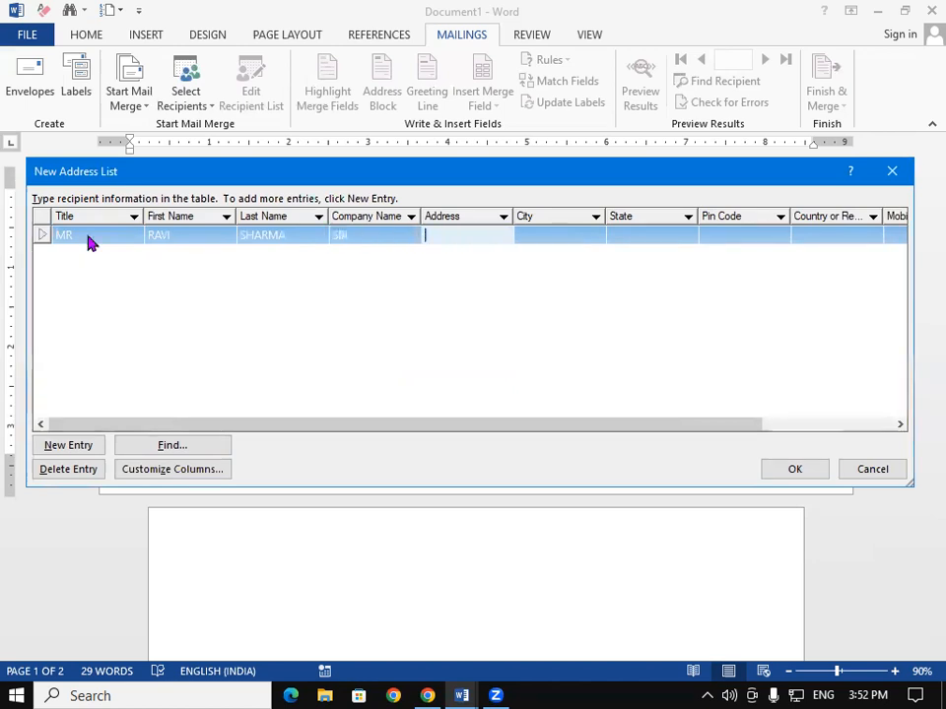
# - Fill in the recipient's address, city, state, pin code, country, mobile number and e-mail, adding a second row
pyautogui.write('HATA')
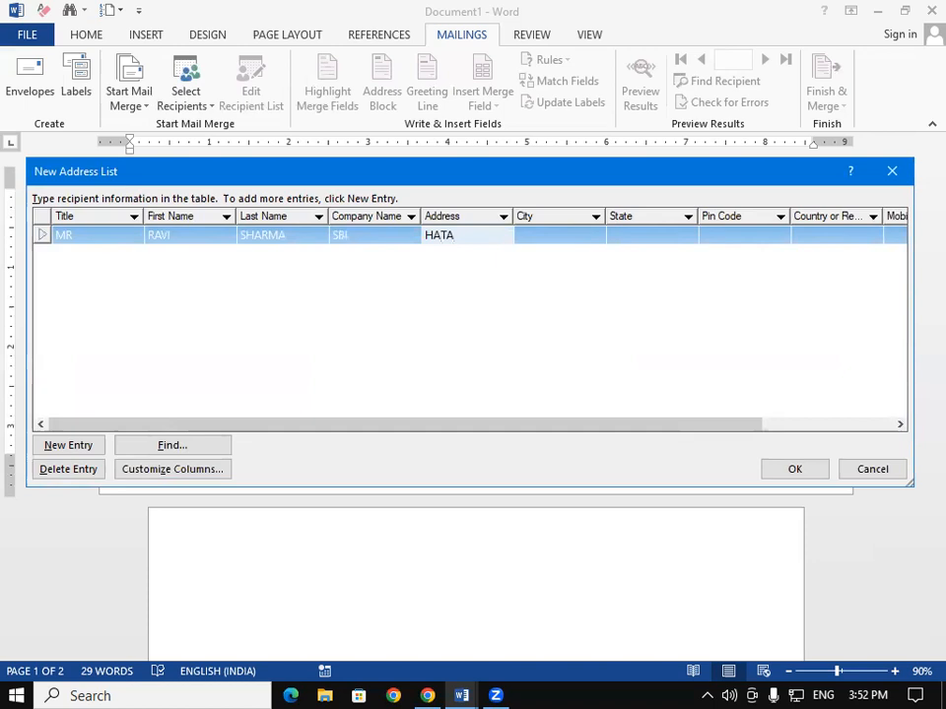
pyautogui.press('Tab')
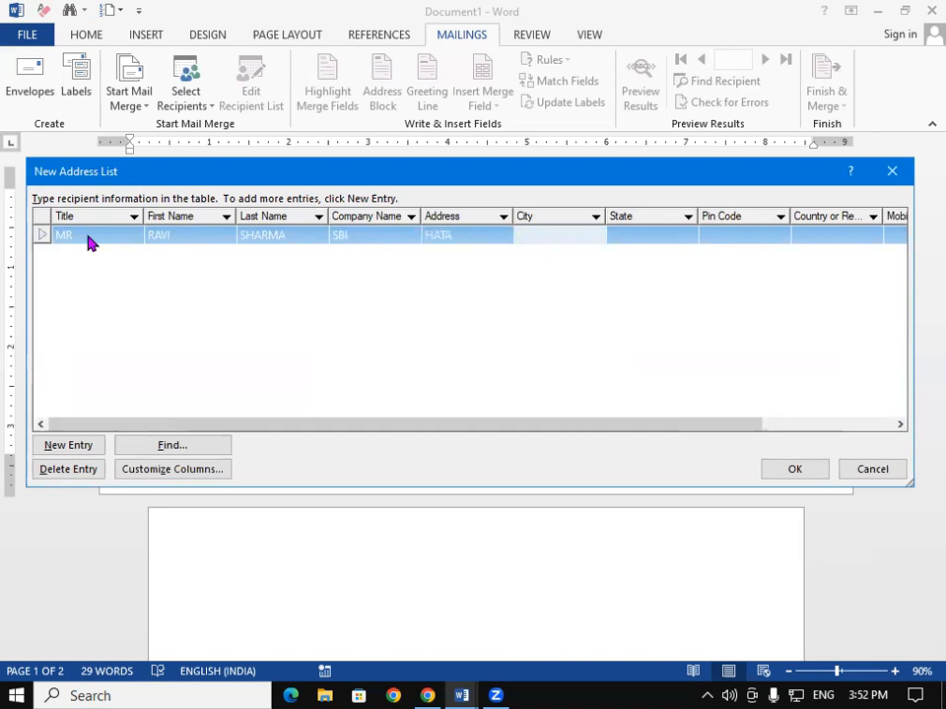
pyautogui.write('HATA')
pyautogui.press('Tab')
pyautogui.write('U')
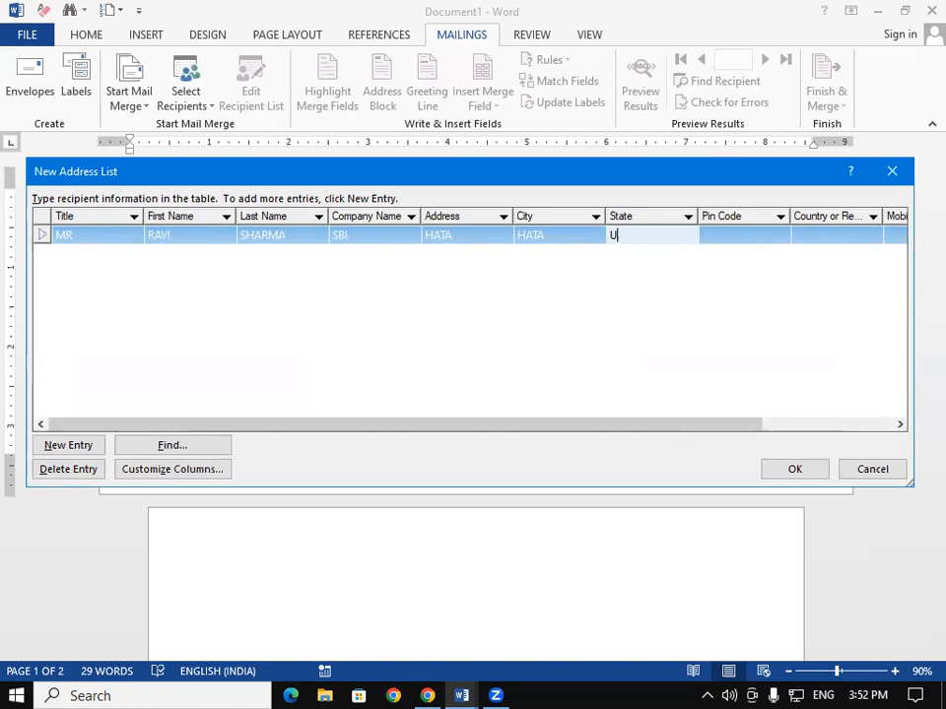
pyautogui.write('TTAR PRADESH')
pyautogui.press('Tab')
pyautogui.write('274304')
pyautogui.press('Tab')
pyautogui.write('INDI')
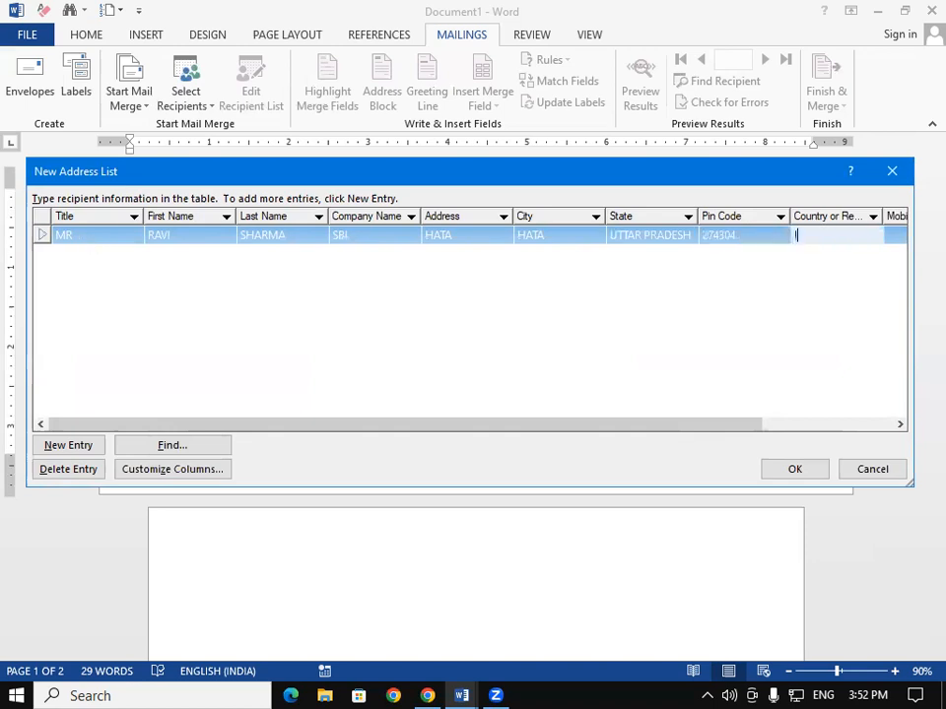
pyautogui.write('A')
pyautogui.press('Tab')
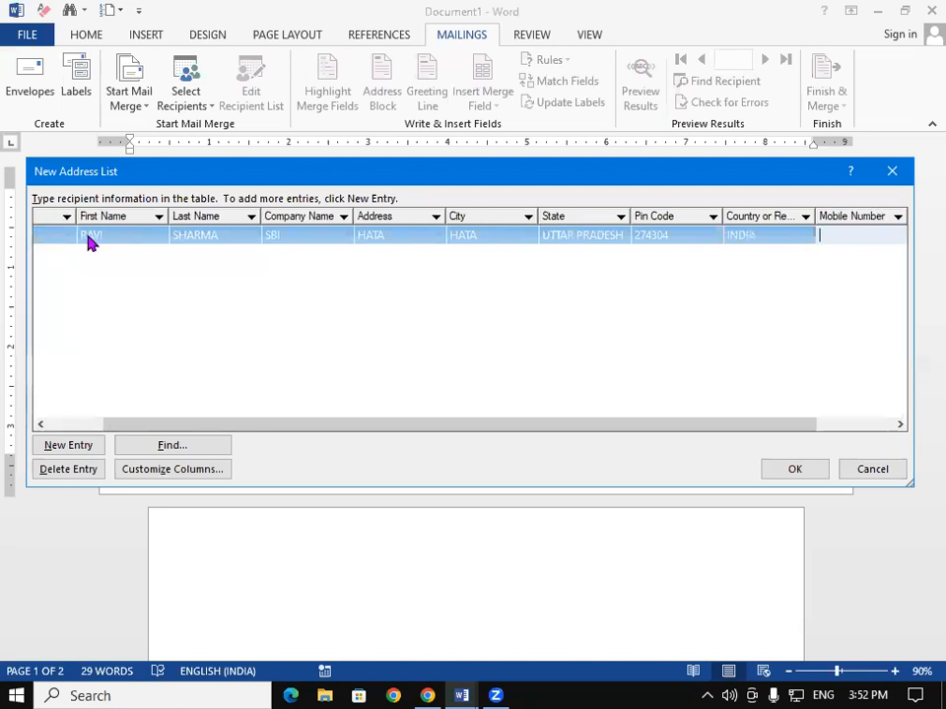
pyautogui.press('Tab')
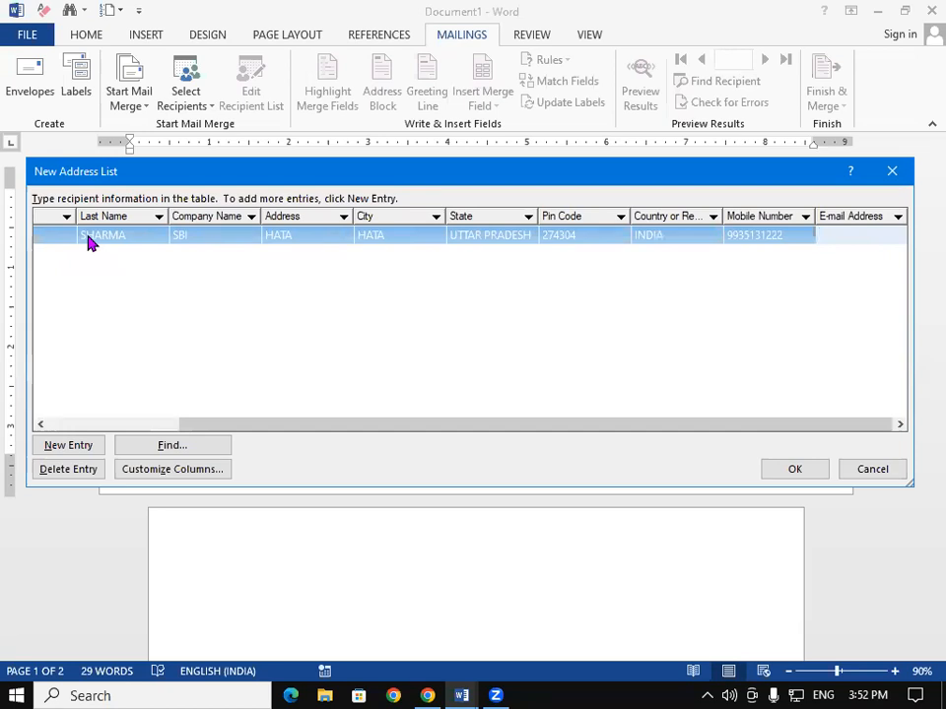
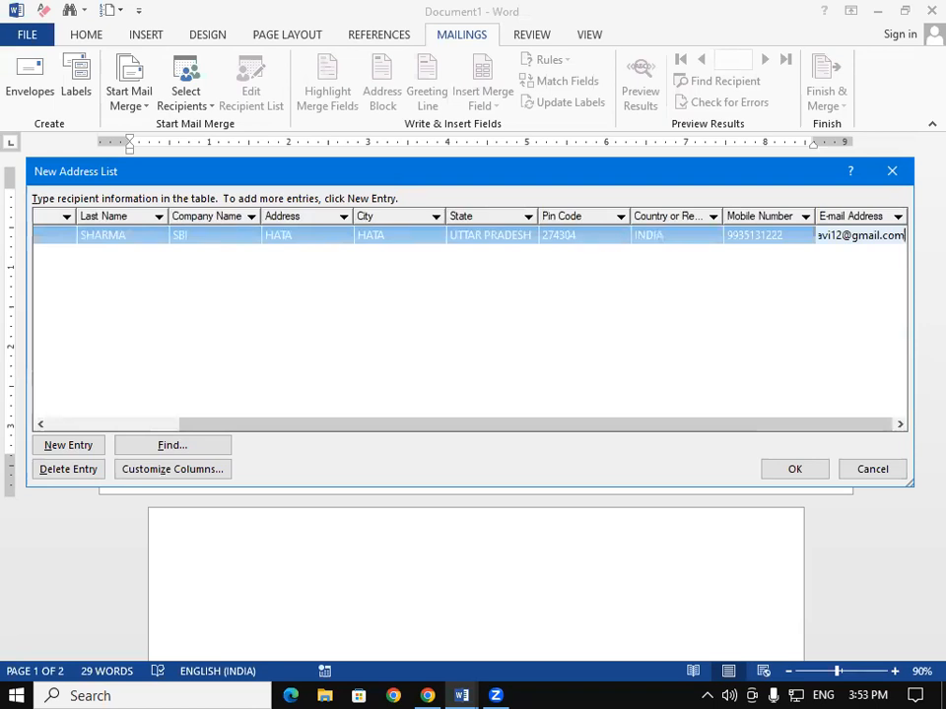
pyautogui.press('Tab')
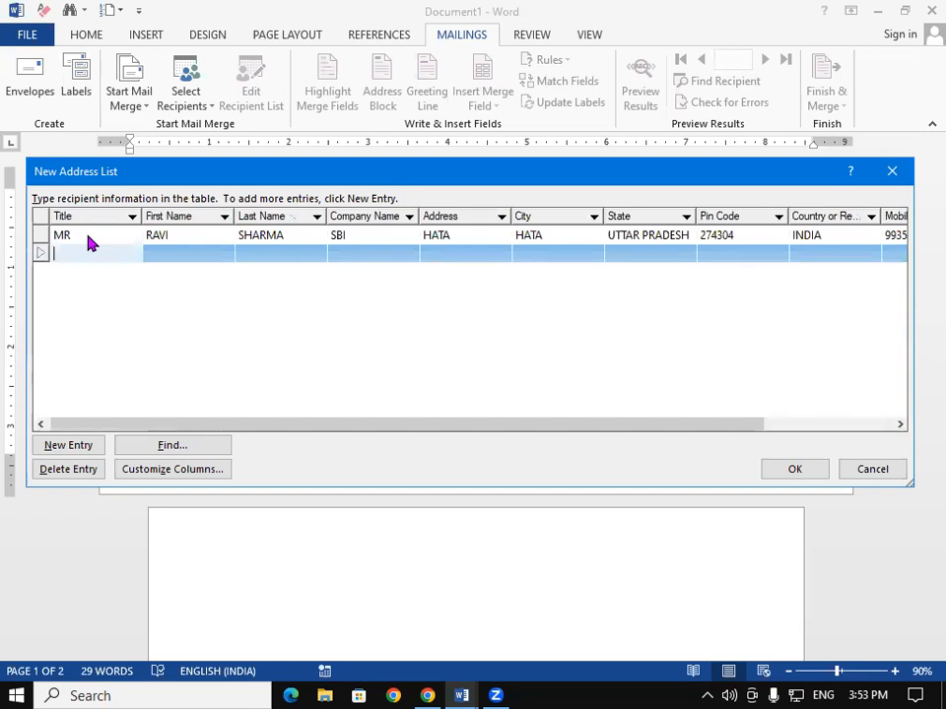
# - Enter title MR, the recipient's first and last name, and company SBI in row two
pyautogui.write('MR')
pyautogui.press('Tab')
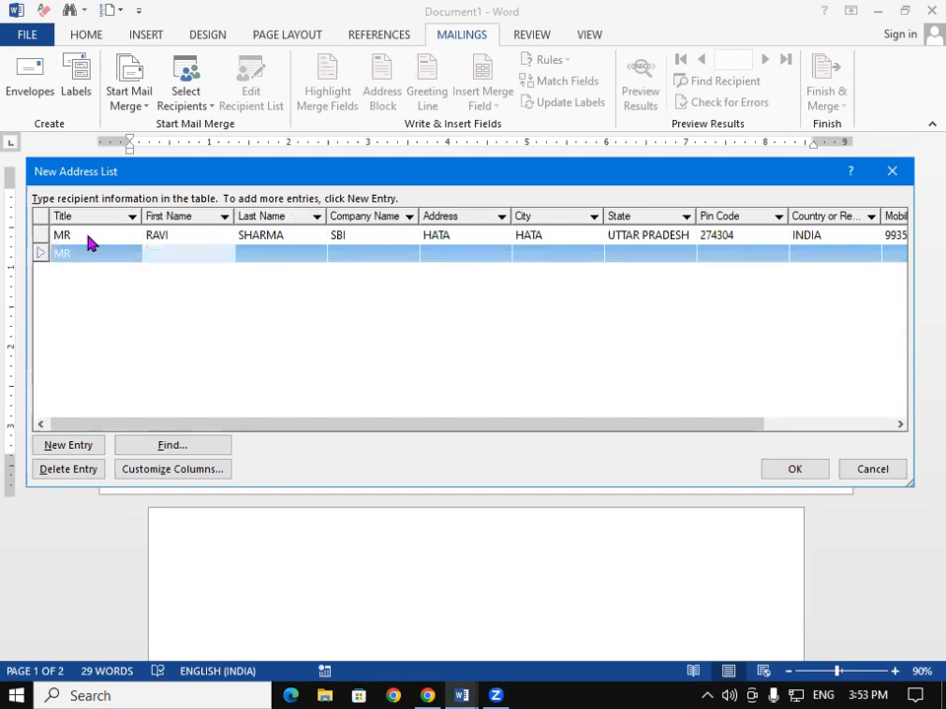
pyautogui.press('Tab')
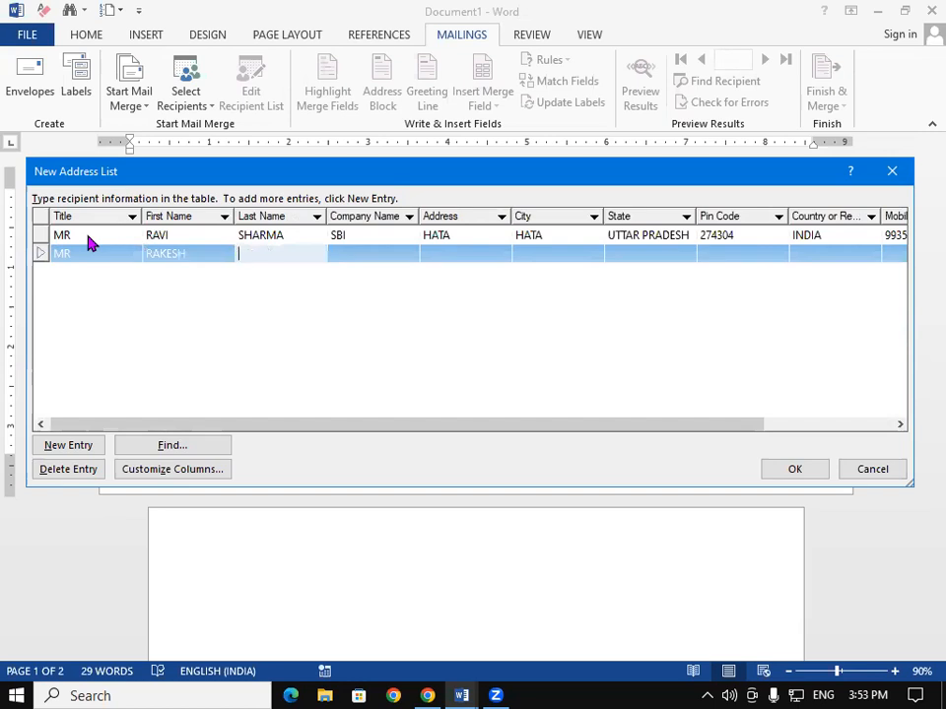
pyautogui.press('Tab')
pyautogui.write('SBI')
# - Fill in the recipient's address, state UTTAR PRADESH and pin code
pyautogui.press('Tab')
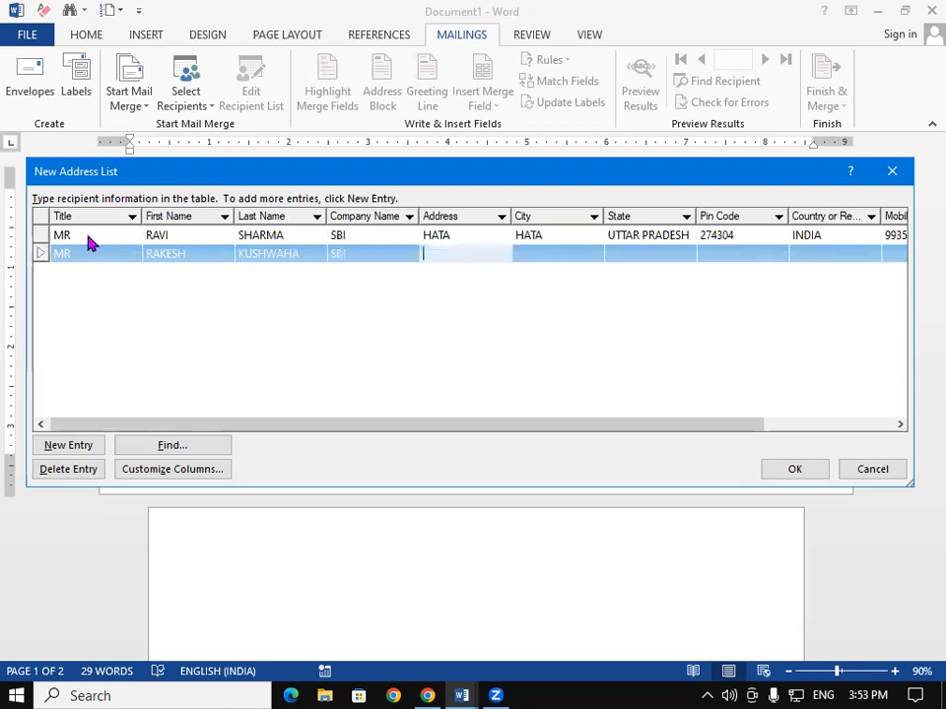
pyautogui.write('PADRAUNA')
pyautogui.press('Tab')
pyautogui.write('PADRAUNA')
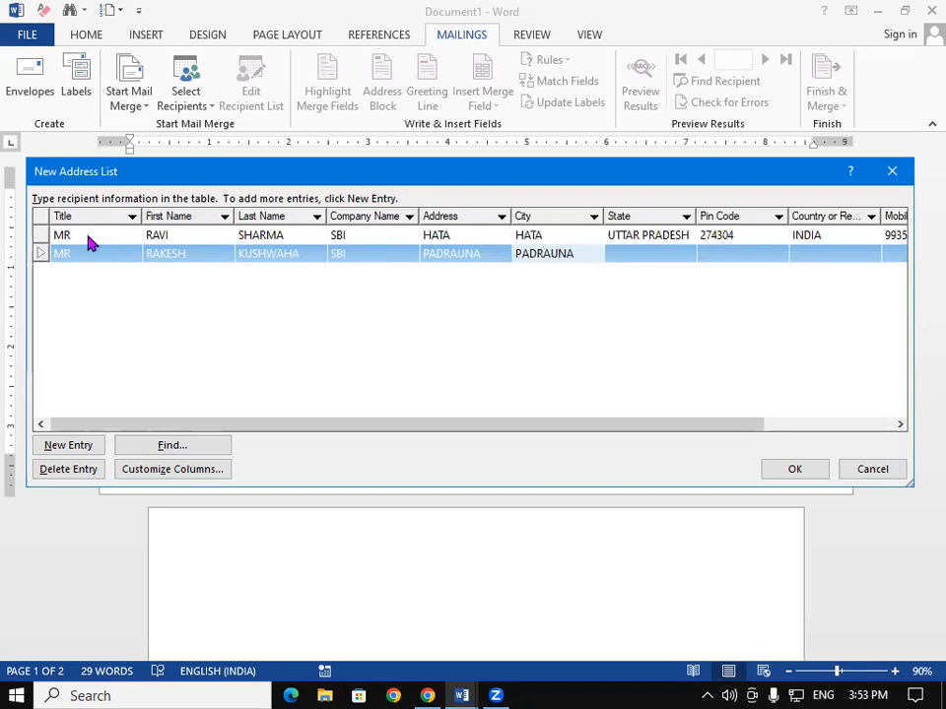
pyautogui.press('Tab')
pyautogui.write('UT')
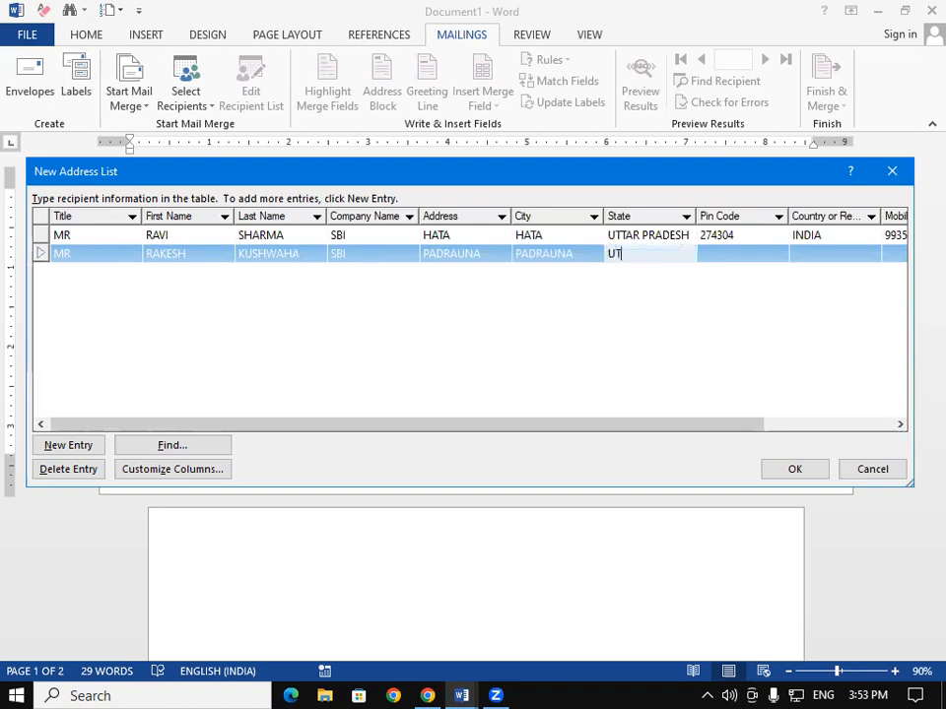
pyautogui.write('TAR PRADESH')
pyautogui.press('Tab')
pyautogui.press('Tab')
pyautogui.press('Tab')
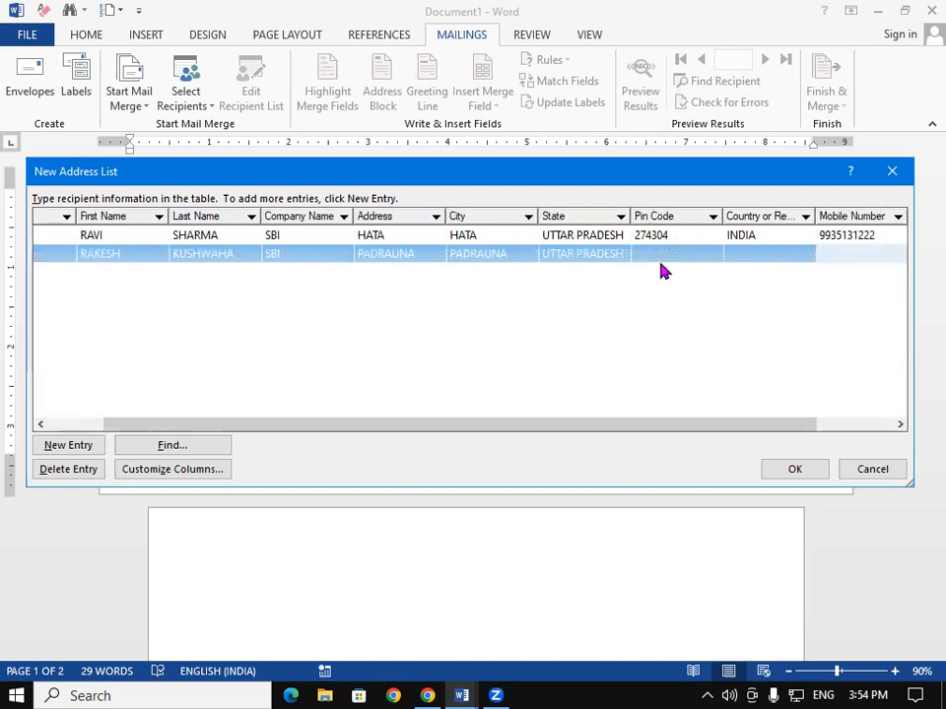
pyautogui.click(661, 253)
pyautogui.write('274304')
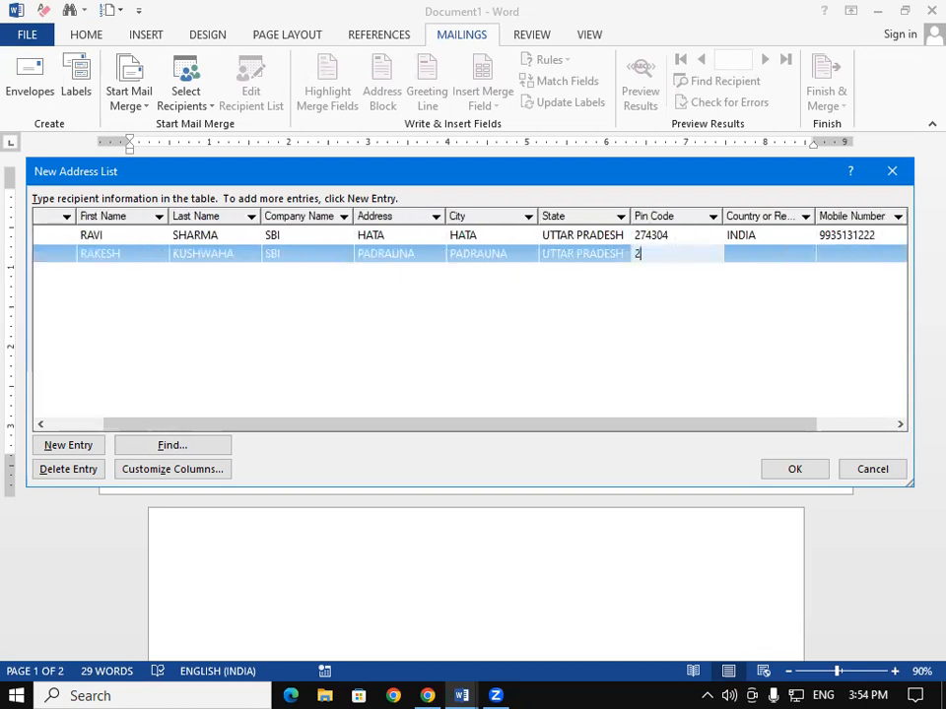
# - Enter country INDIA, then the recipient's mobile number and e-mail address
pyautogui.press('Tab')
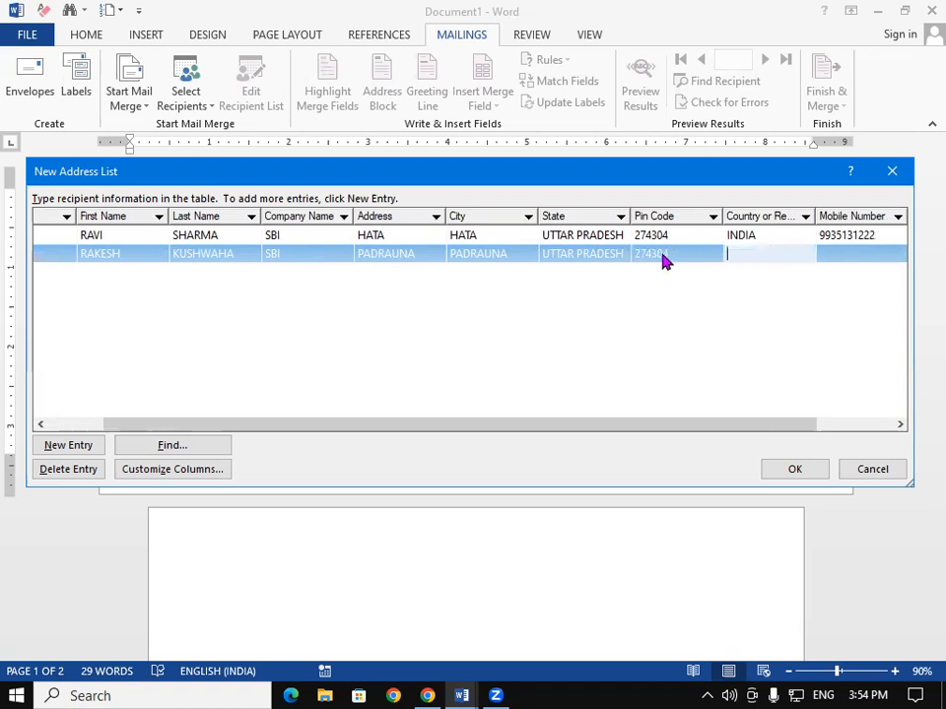
pyautogui.write('INDIA')
pyautogui.press('Tab')
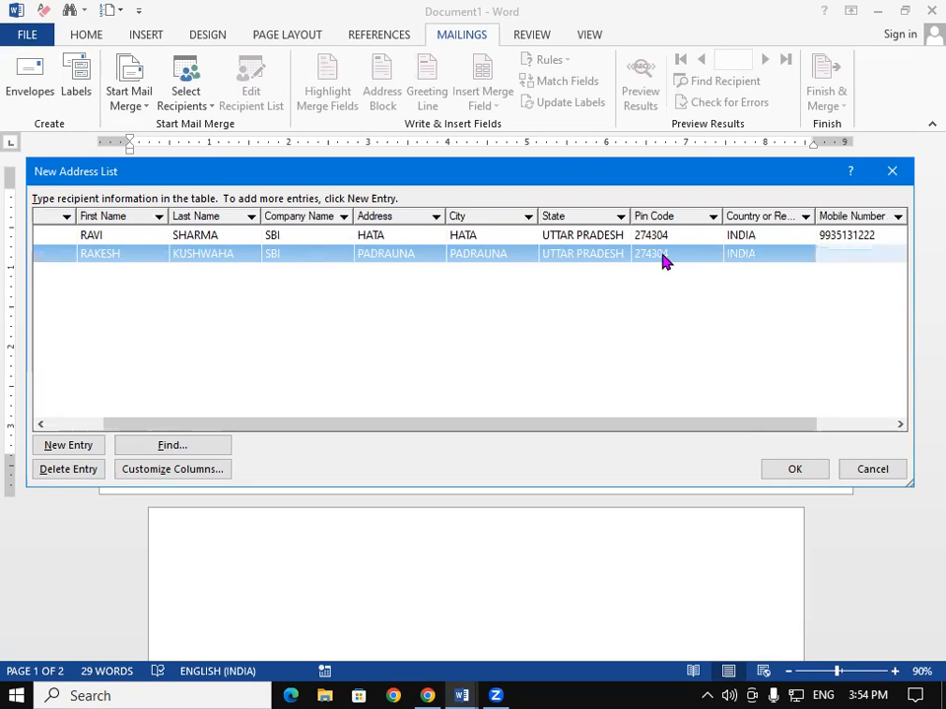
pyautogui.press('Tab')
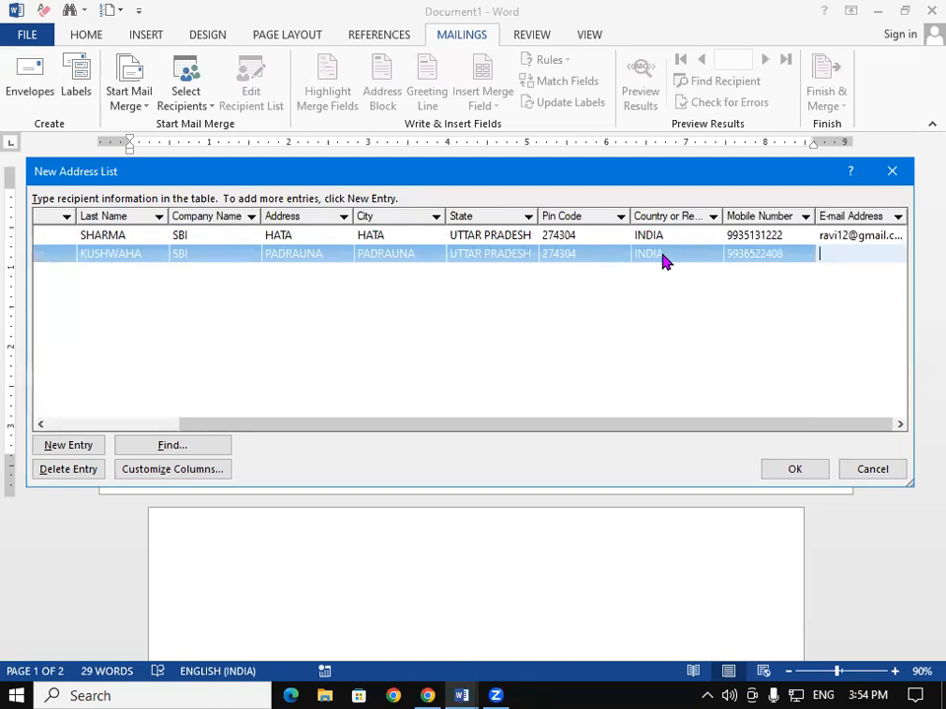
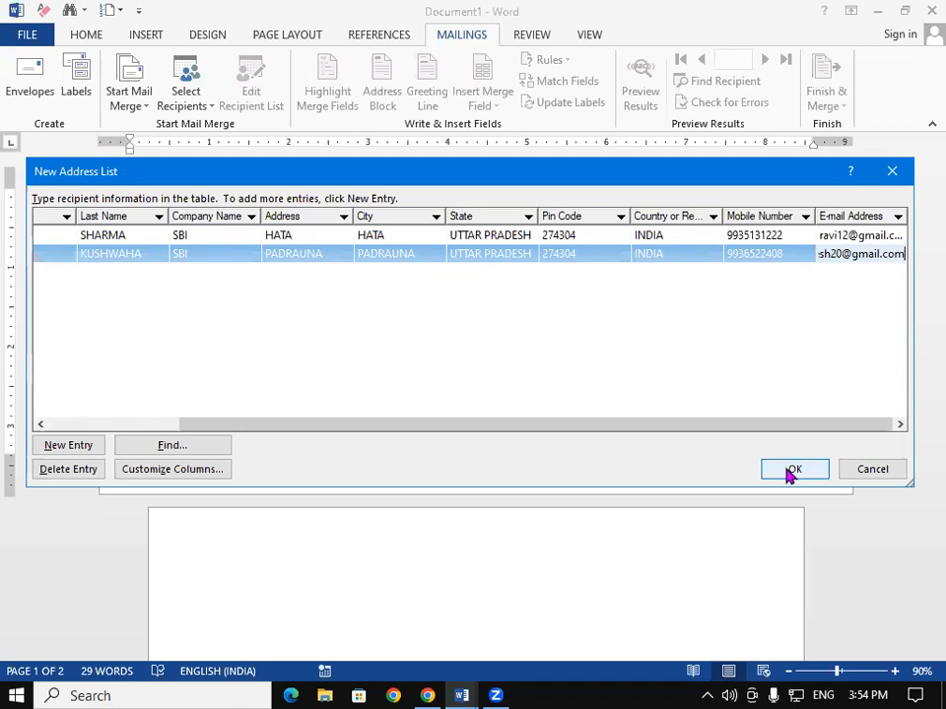
# - Save the two-entry address list as 'sbi emp data' in the Music folder
pyautogui.click(790, 471)
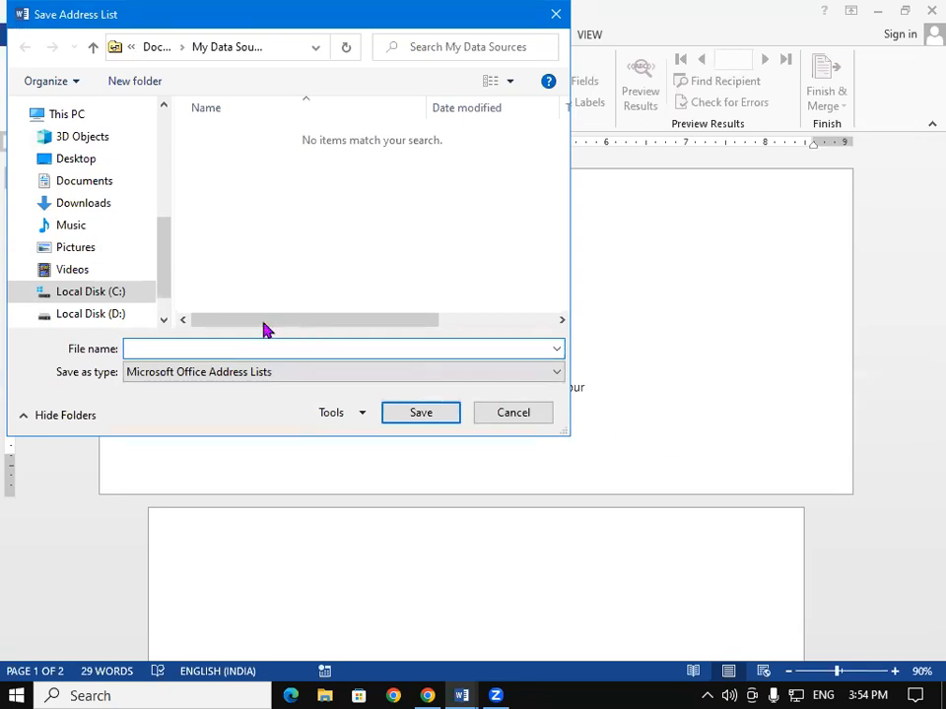
pyautogui.moveTo(166, 265); pyautogui.dragTo(161, 253)
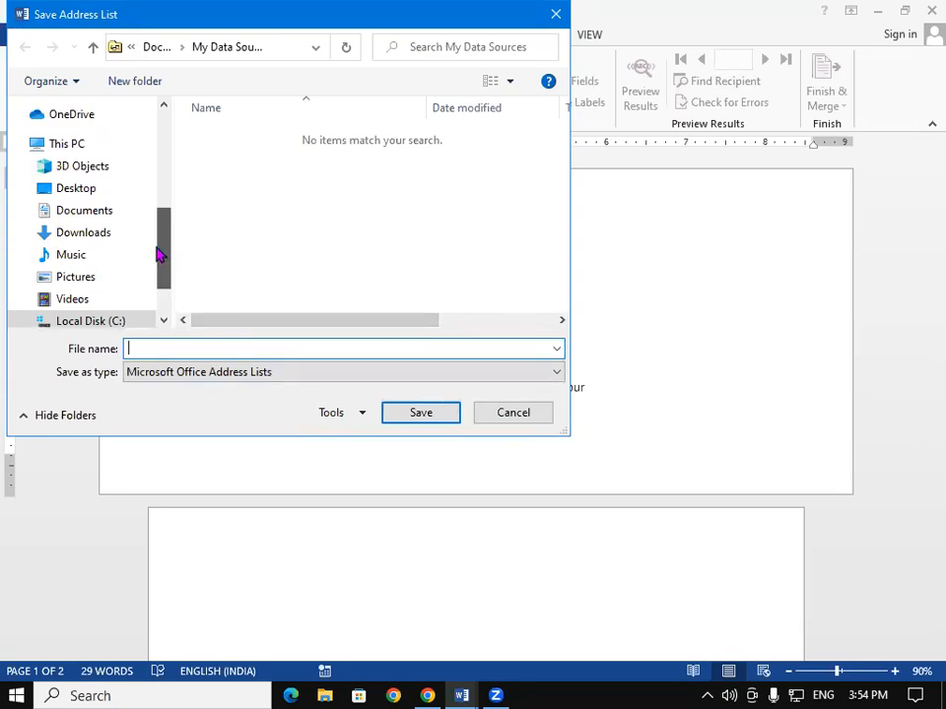
pyautogui.click(102, 255)
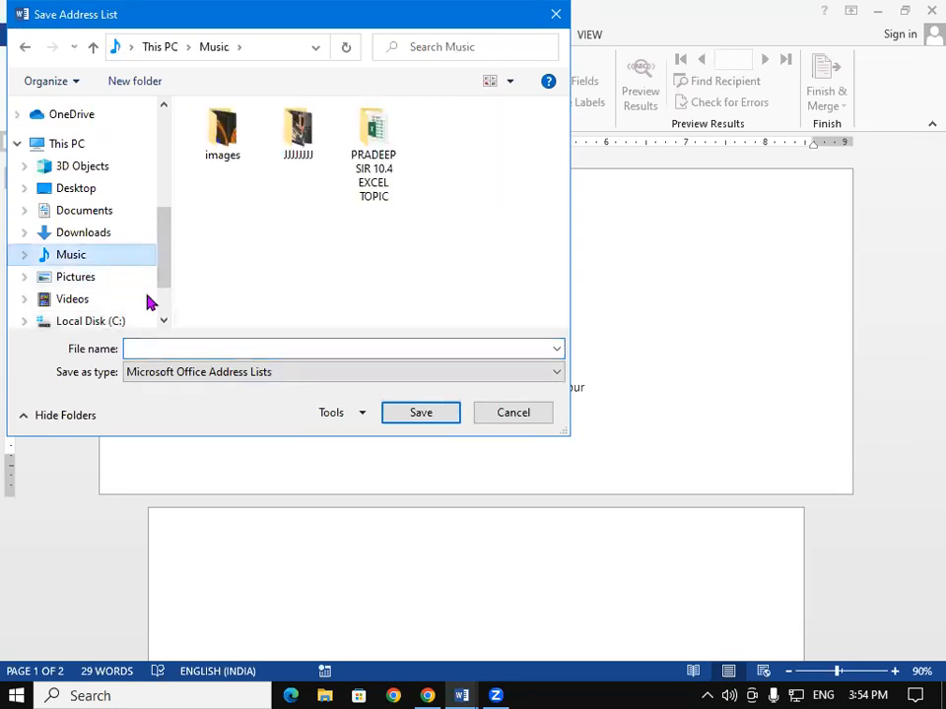
pyautogui.click(175, 347)
pyautogui.write('sbi emp data')
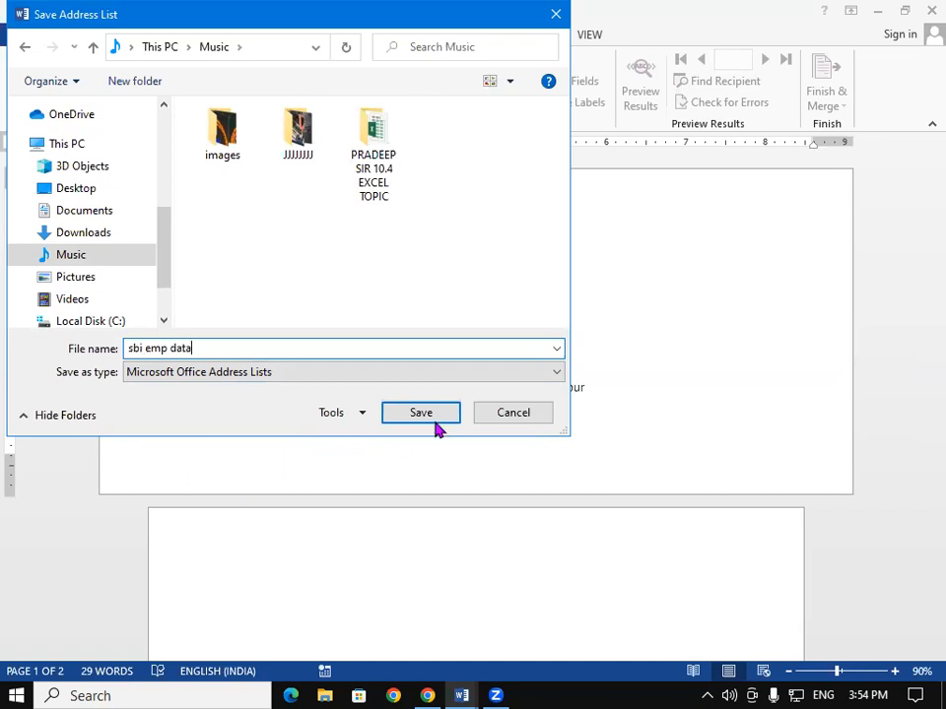
pyautogui.click(433, 413)
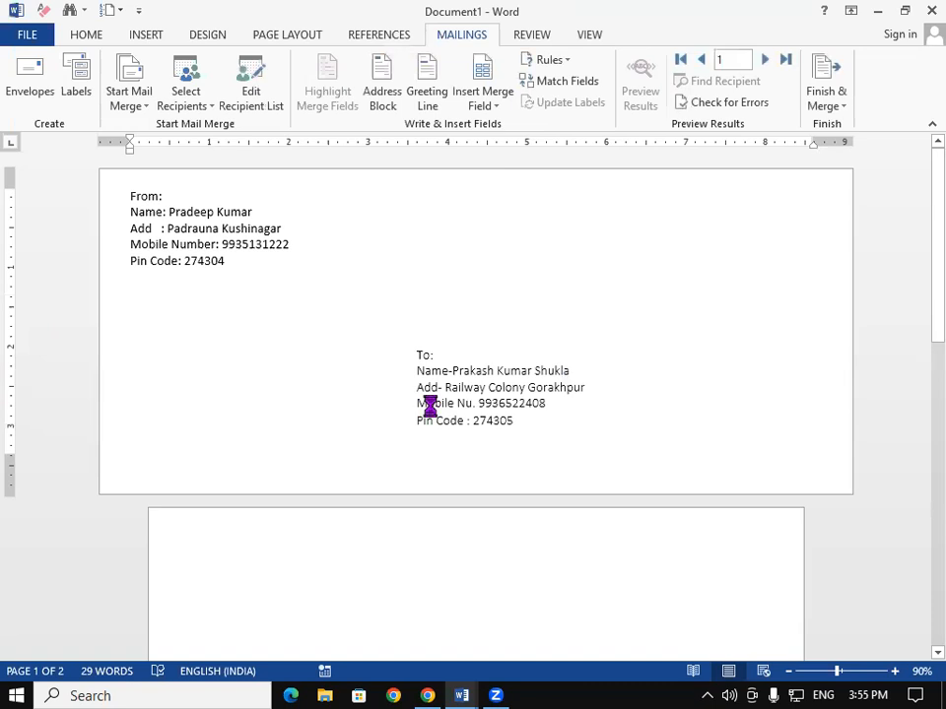
# - Create blank Document5 and bring up its Mailings commands
pyautogui.hotkey('ctrl', 'n')
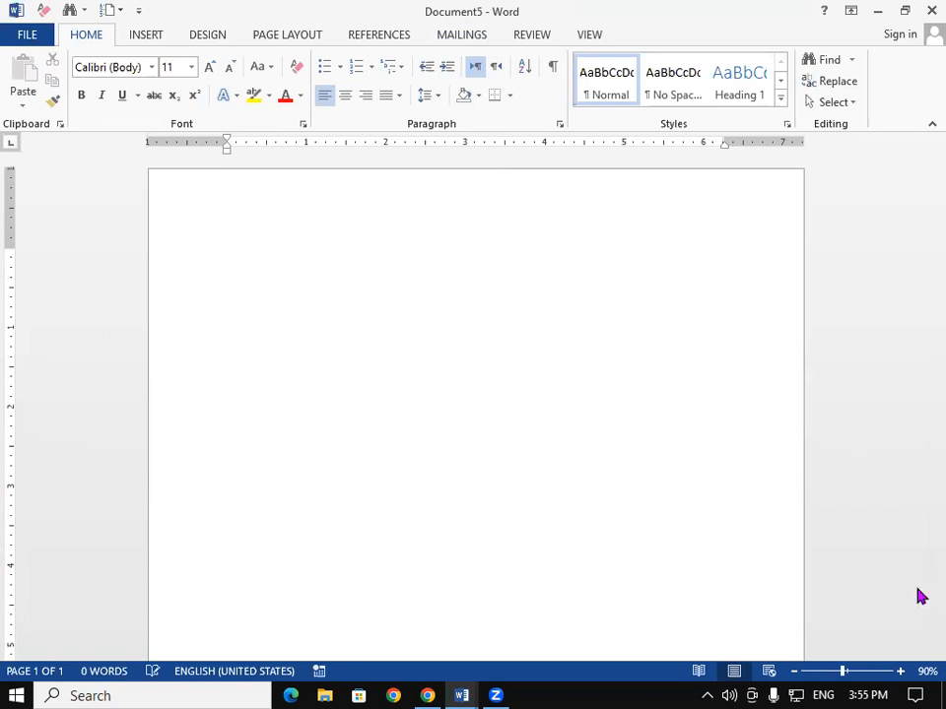
pyautogui.click(476, 41)
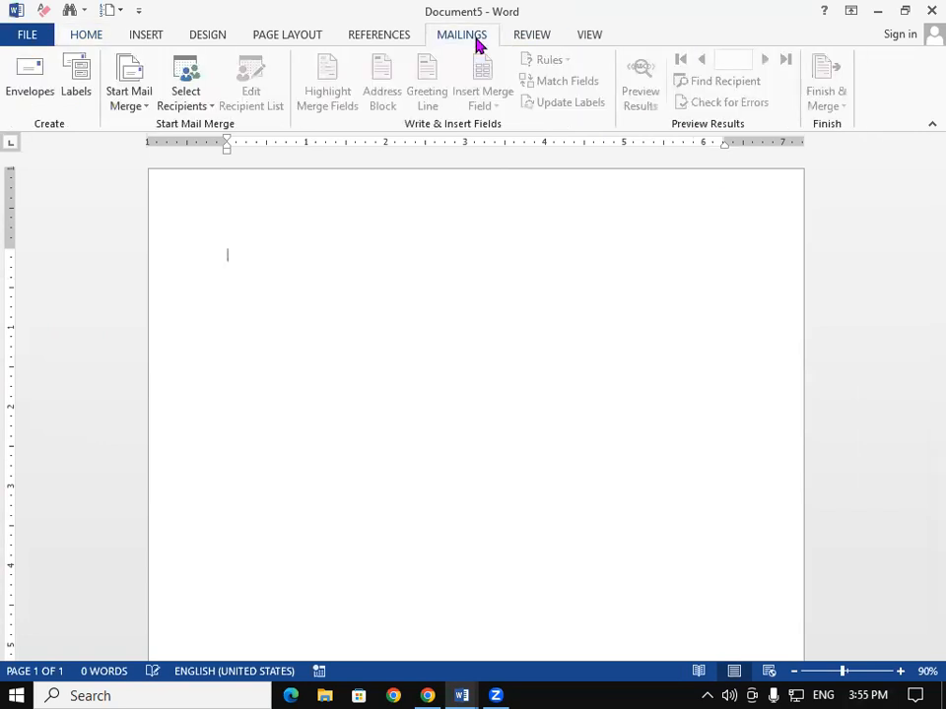
# - Use the existing 'sbi emp data' list from Music as Document5's recipients
pyautogui.click(200, 102)
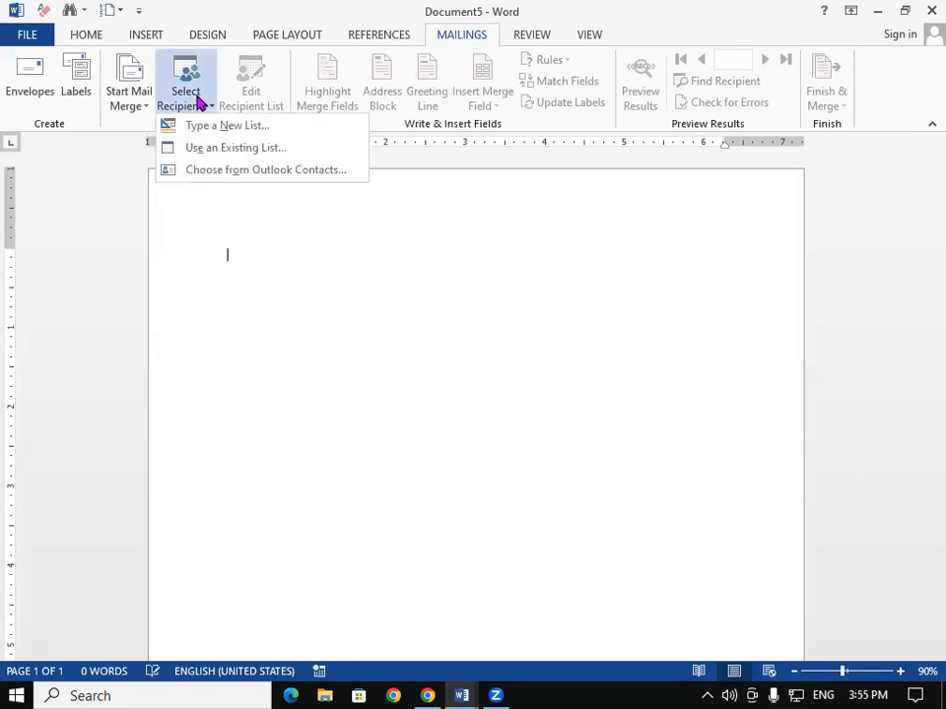
pyautogui.click(213, 148)
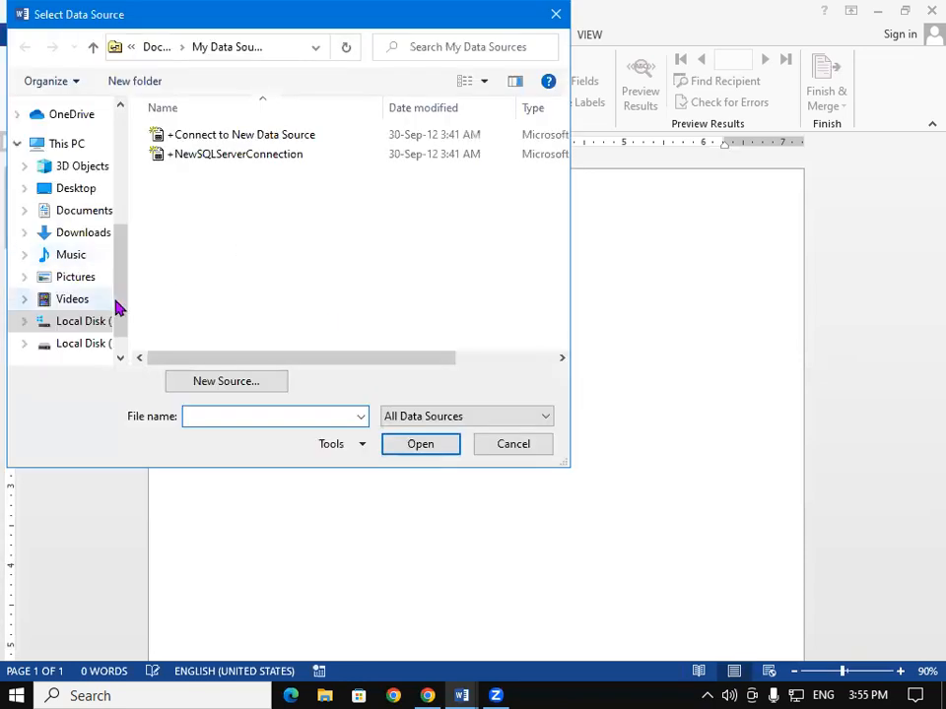
pyautogui.click(83, 261)
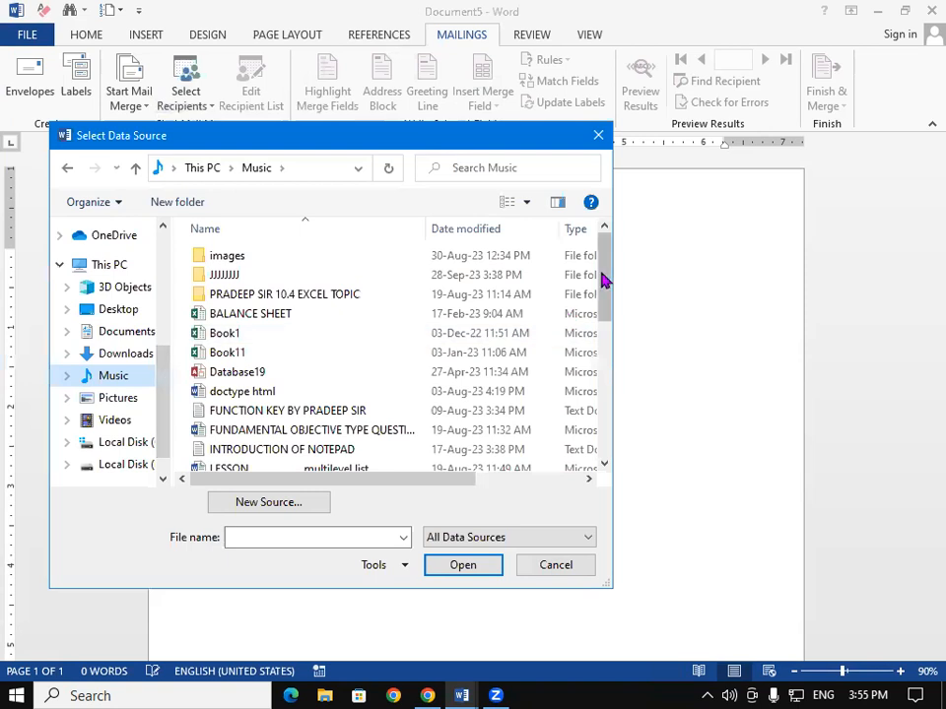
pyautogui.moveTo(606, 277); pyautogui.dragTo(615, 374)
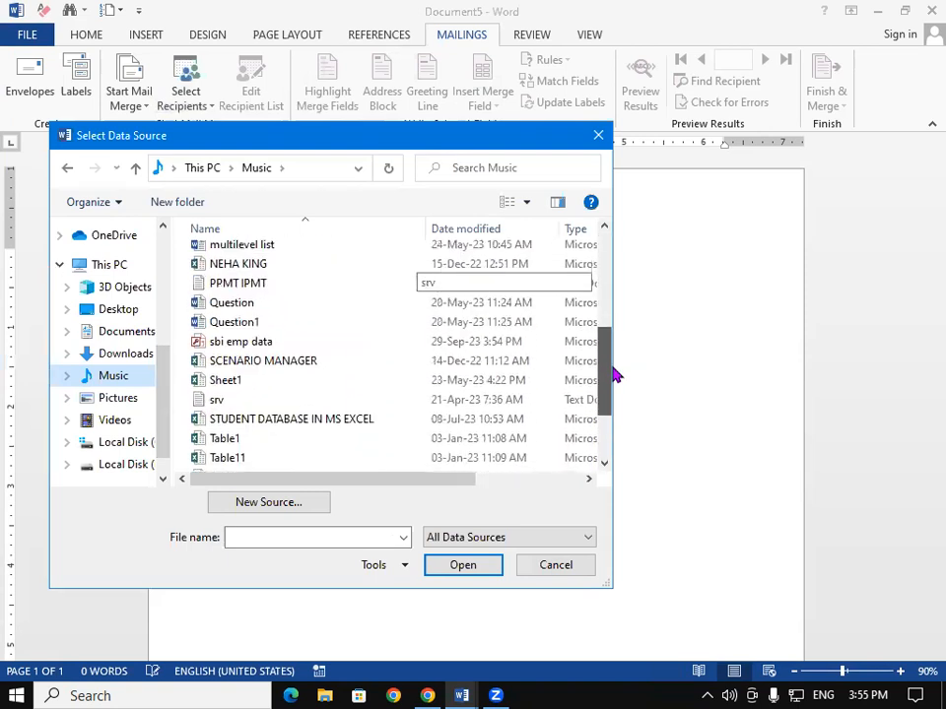
pyautogui.click(217, 343)
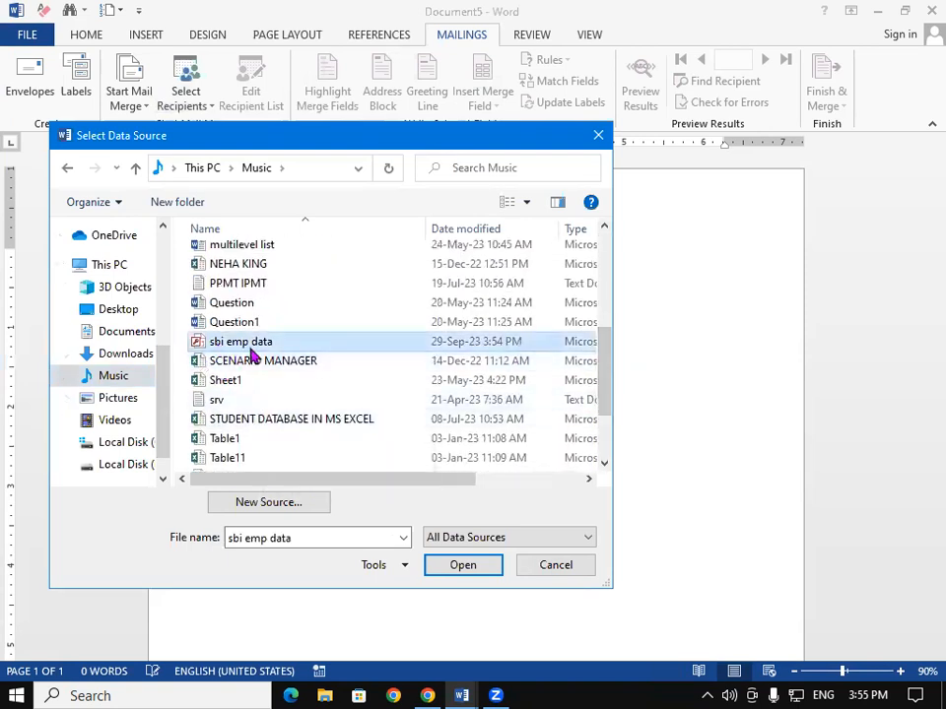
pyautogui.click(462, 569)
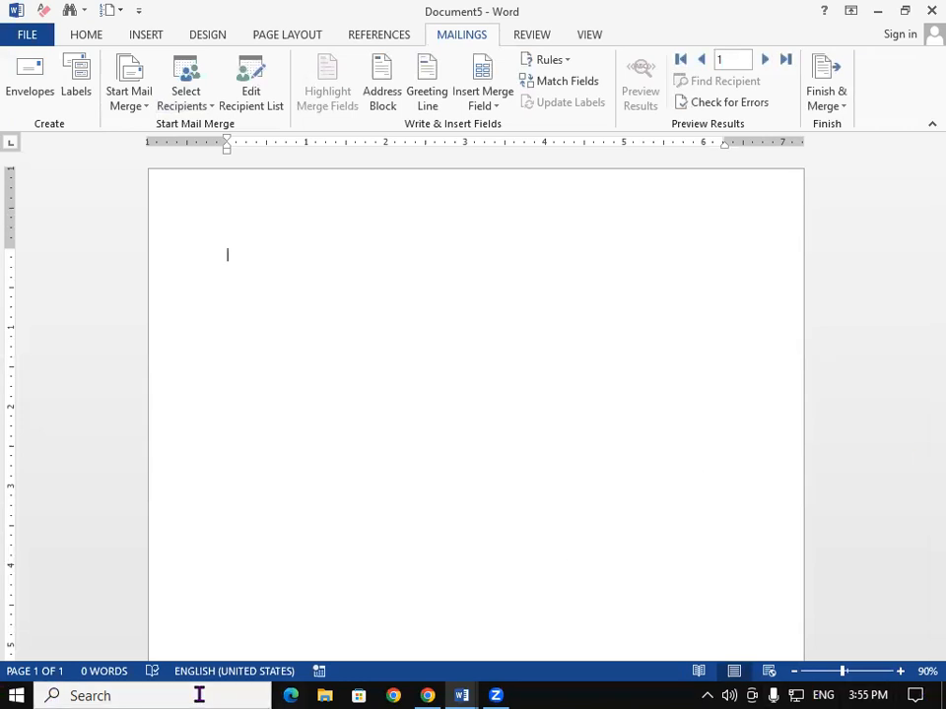
pyautogui.click(927, 647)
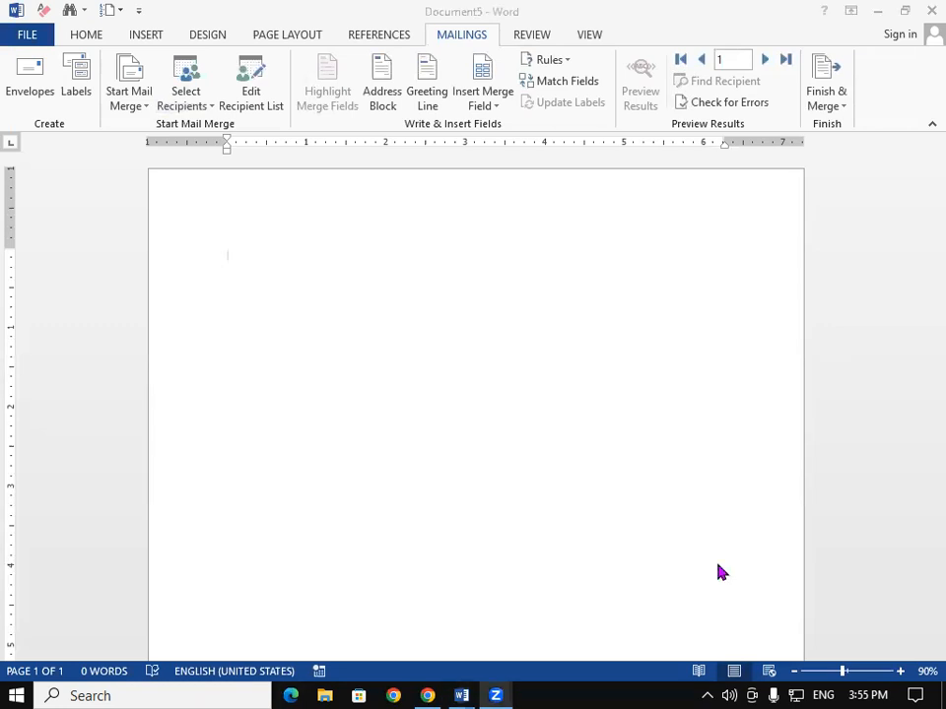